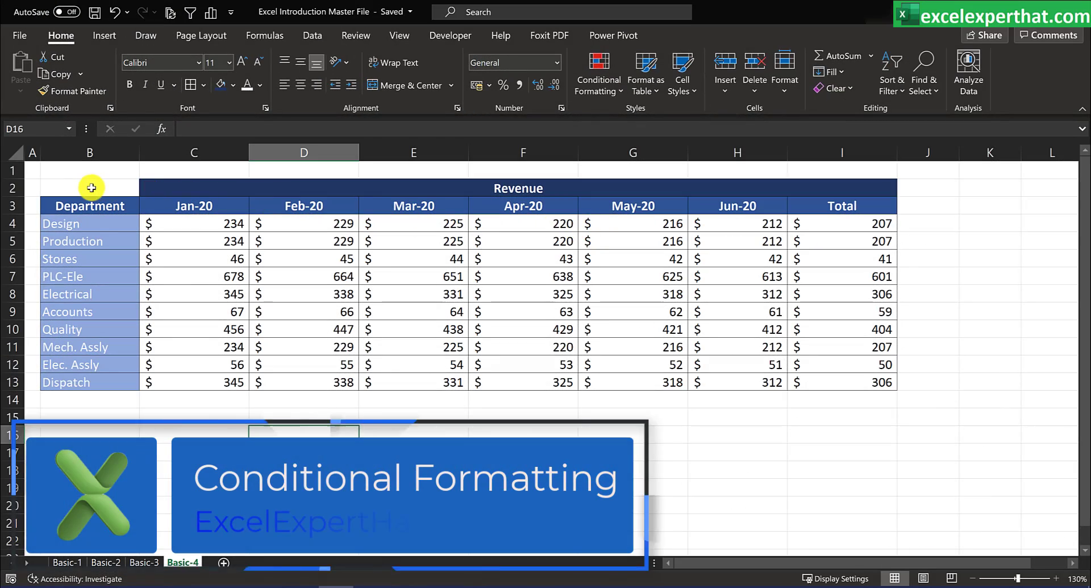
- Examine the revenue table's layout, including the department labels, month headers, and the January and February values
left_click_drag(86, 186, 653, 399)
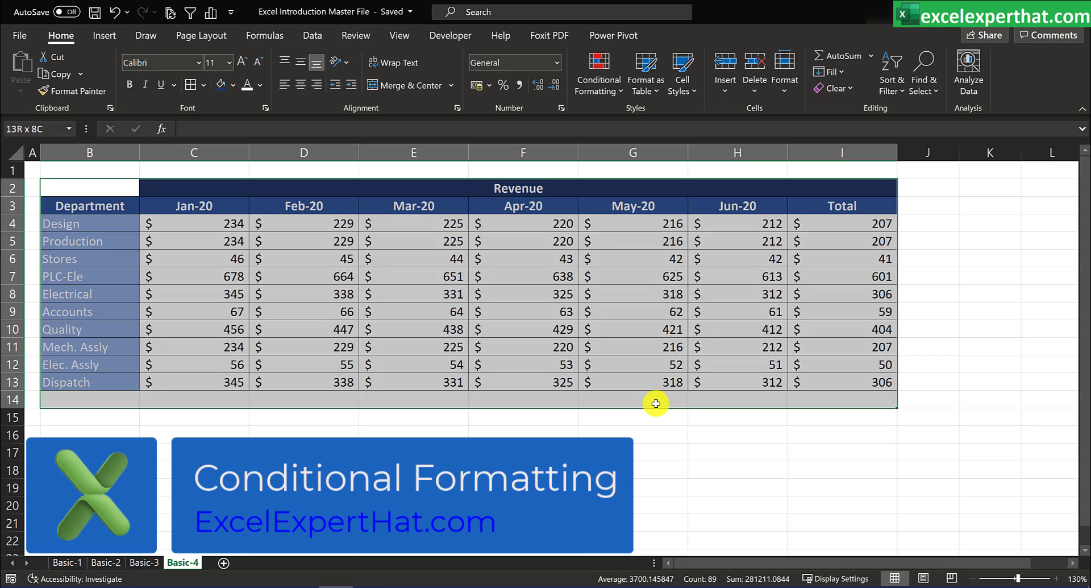
left_click(637, 487)
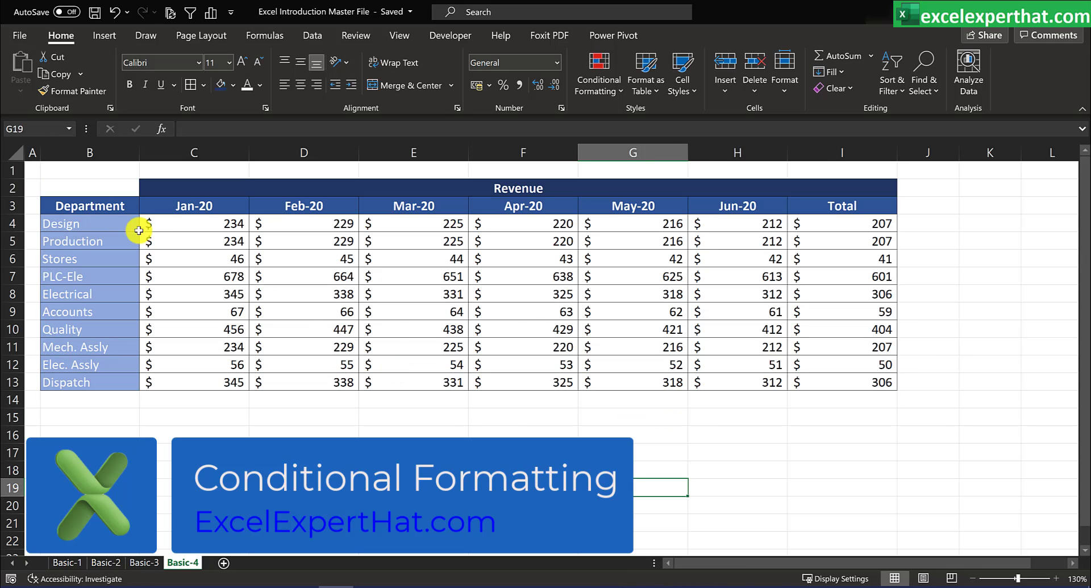
left_click_drag(88, 206, 102, 400)
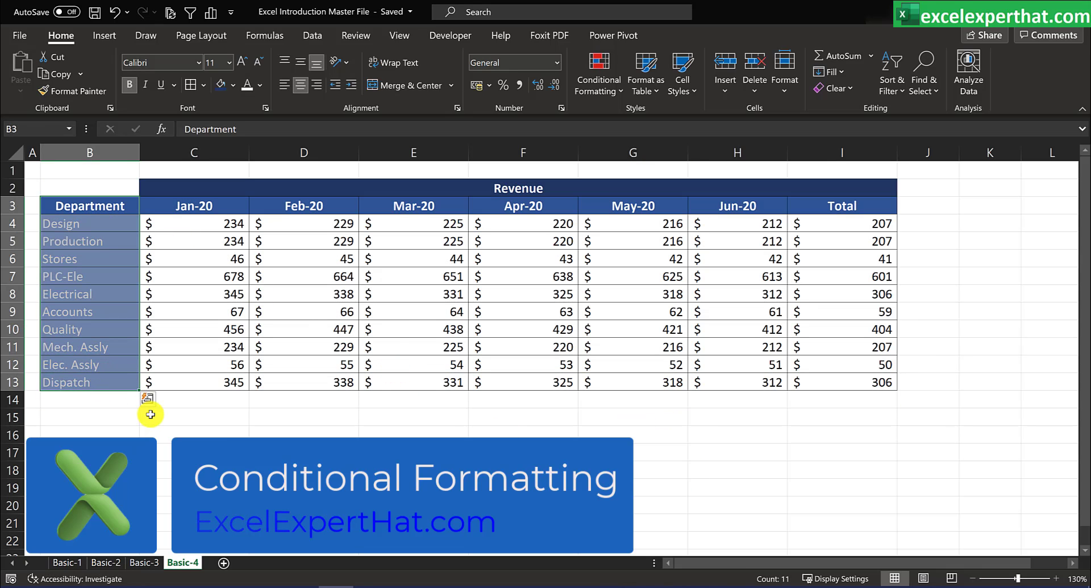
left_click(151, 412)
left_click_drag(191, 206, 816, 207)
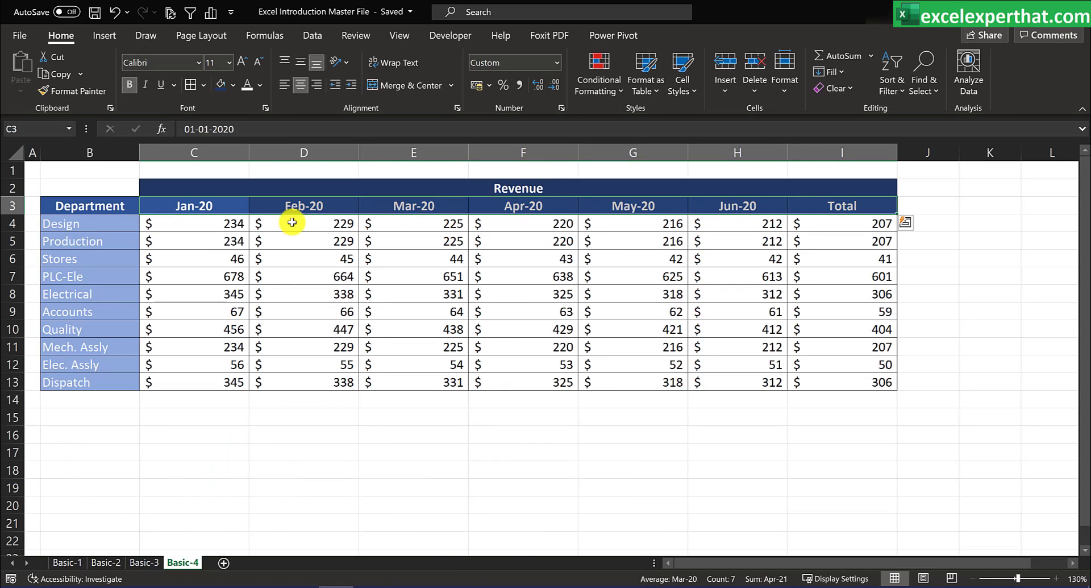
left_click_drag(199, 223, 204, 377)
left_click_drag(318, 222, 315, 376)
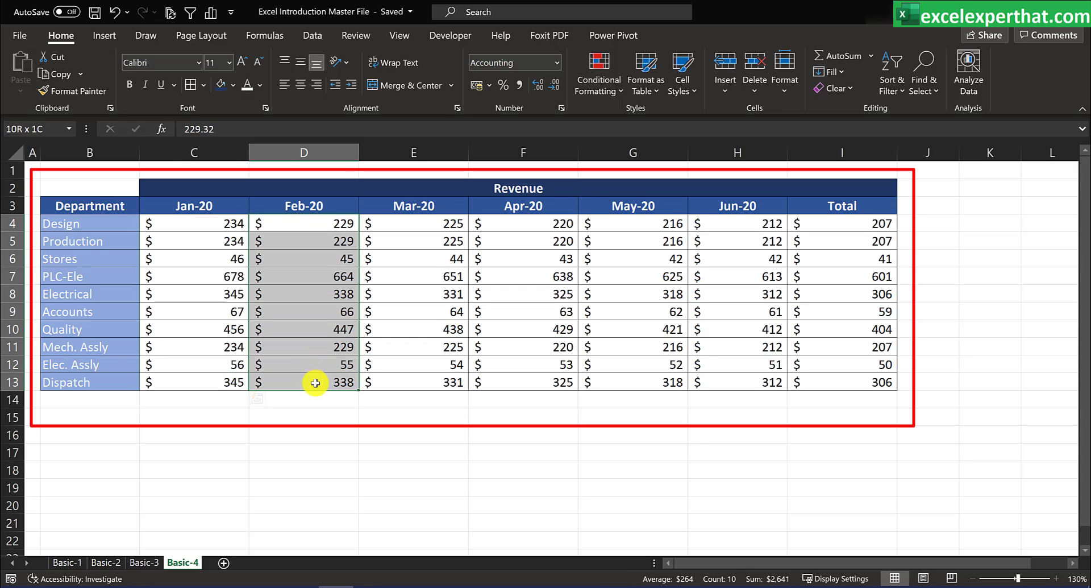
left_click(351, 448)
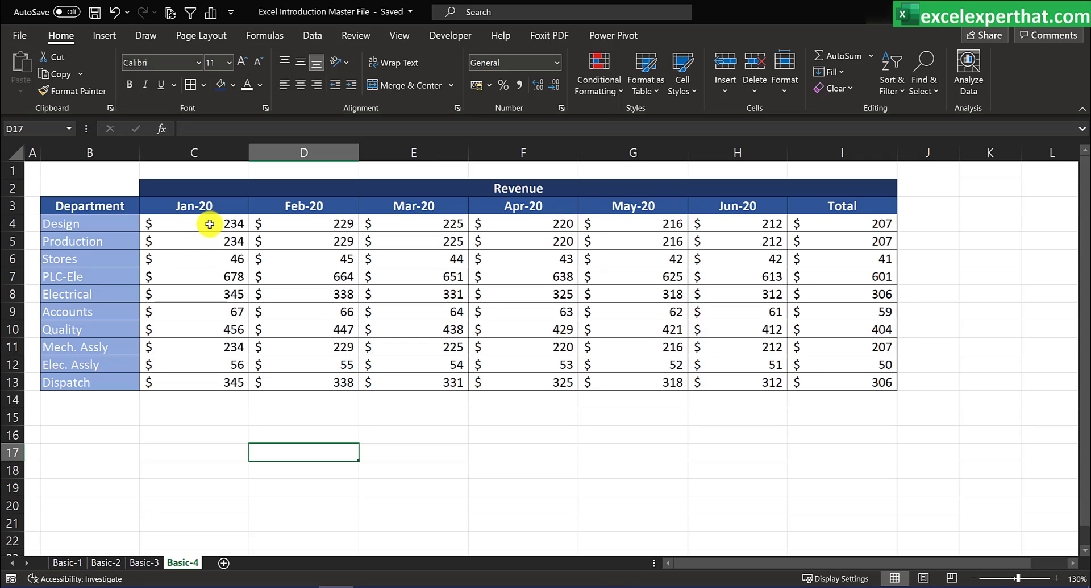
- Set up a Greater Than highlight rule with a threshold of 225 for the Jan-20 values in C4:C13
left_click_drag(210, 224, 222, 383)
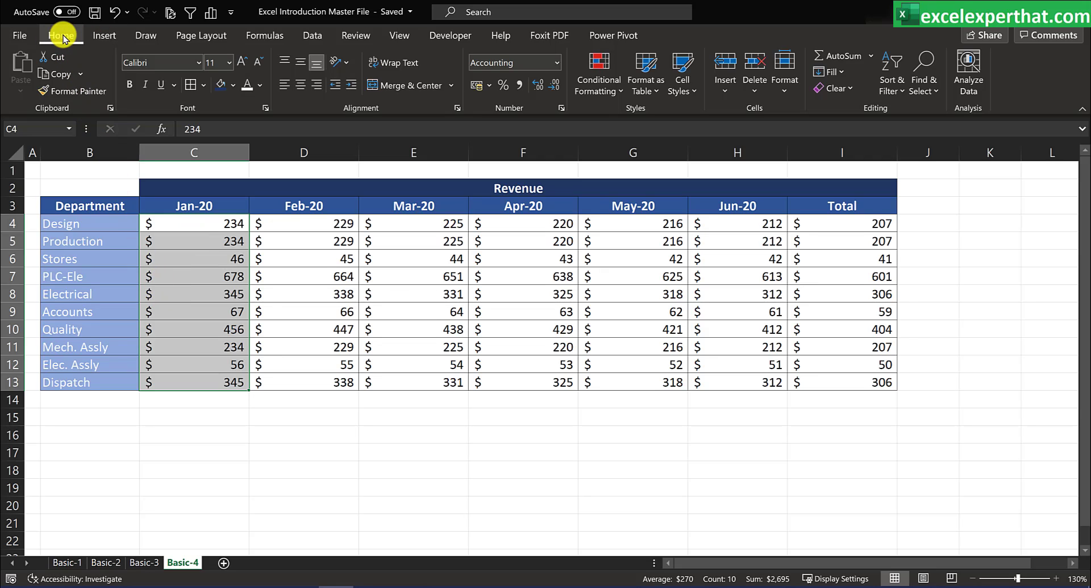
left_click(607, 91)
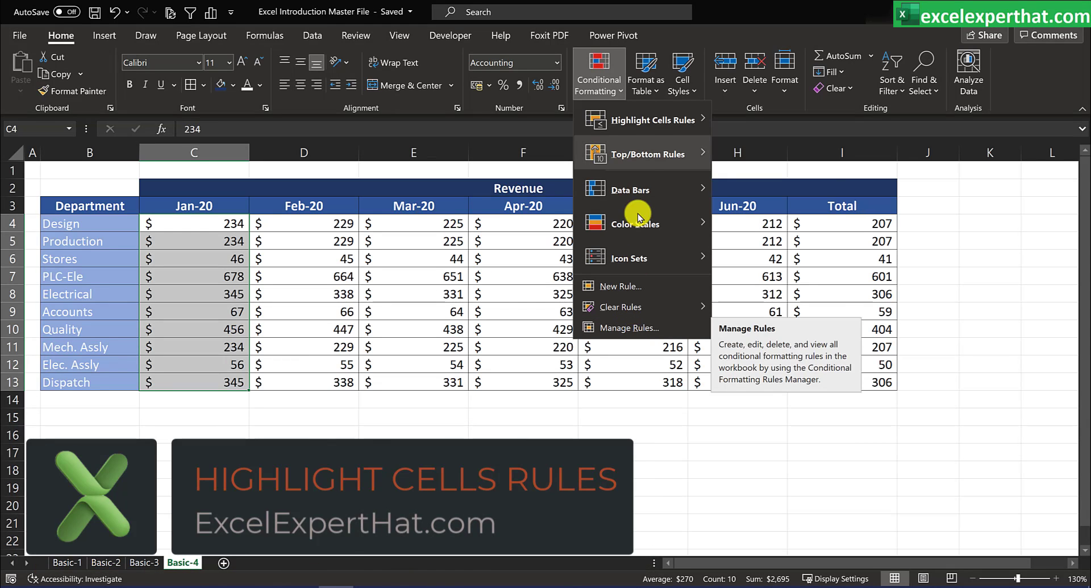
mouse_move(641, 120)
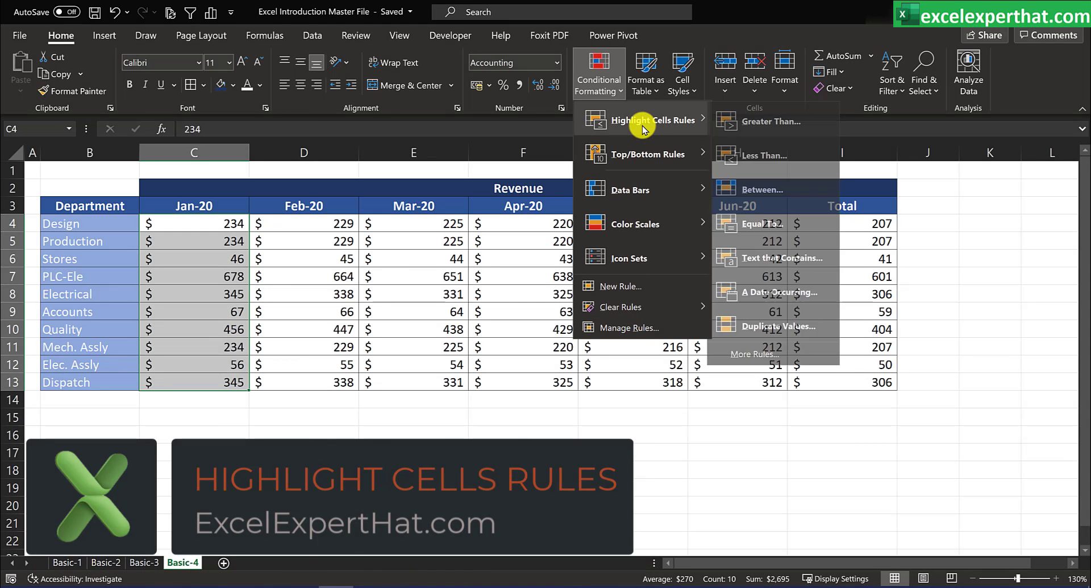
left_click(773, 124)
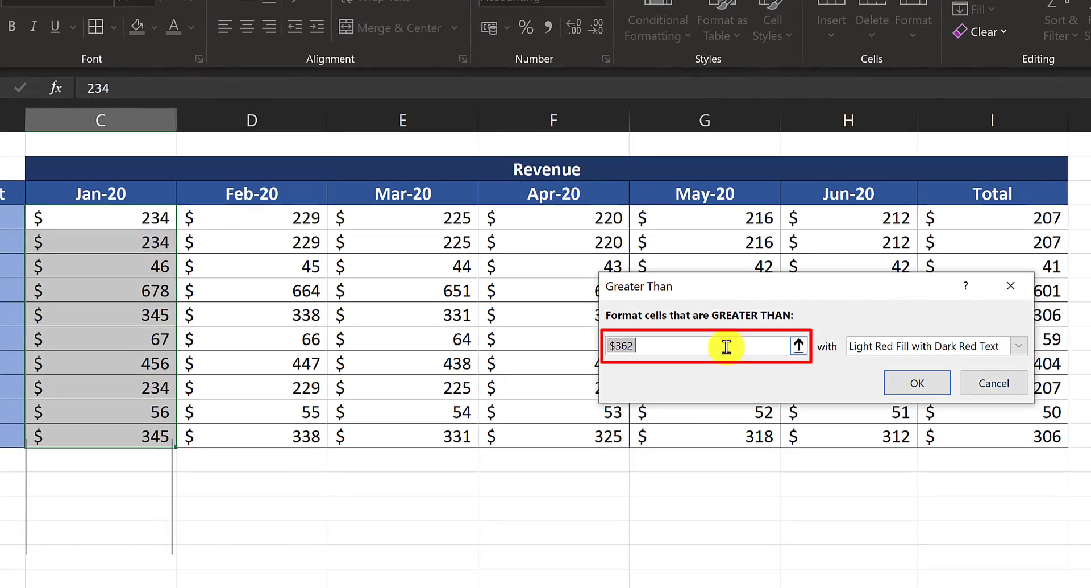
left_click(647, 345)
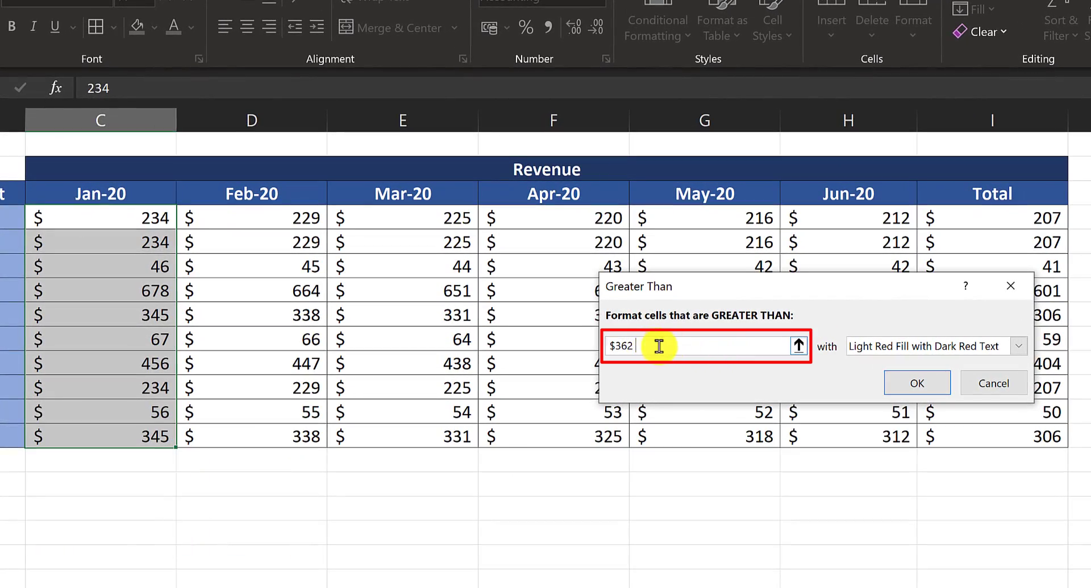
left_click_drag(658, 345, 571, 336)
key("BackSpace")
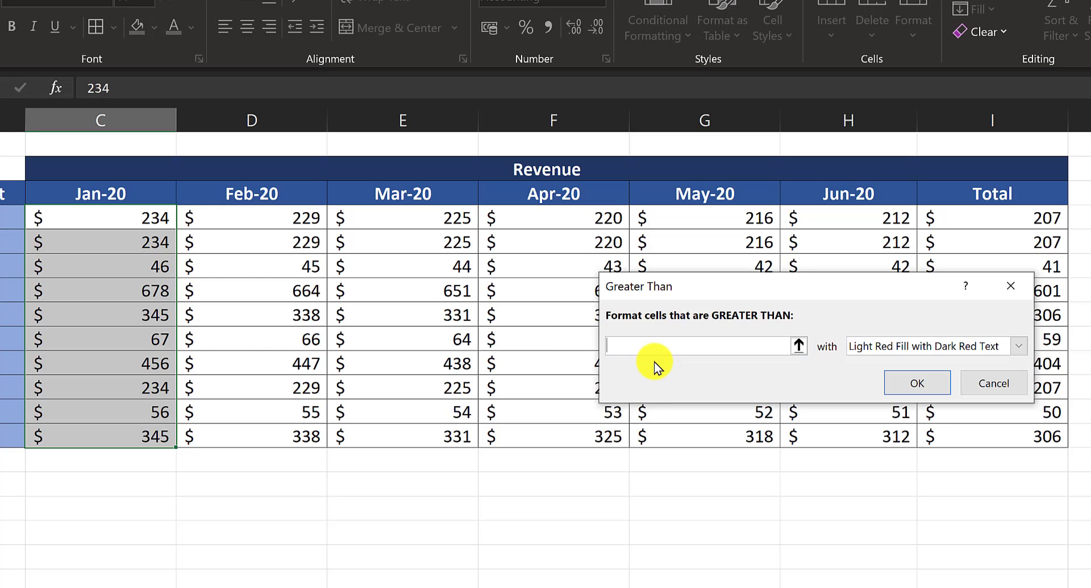
type("225")
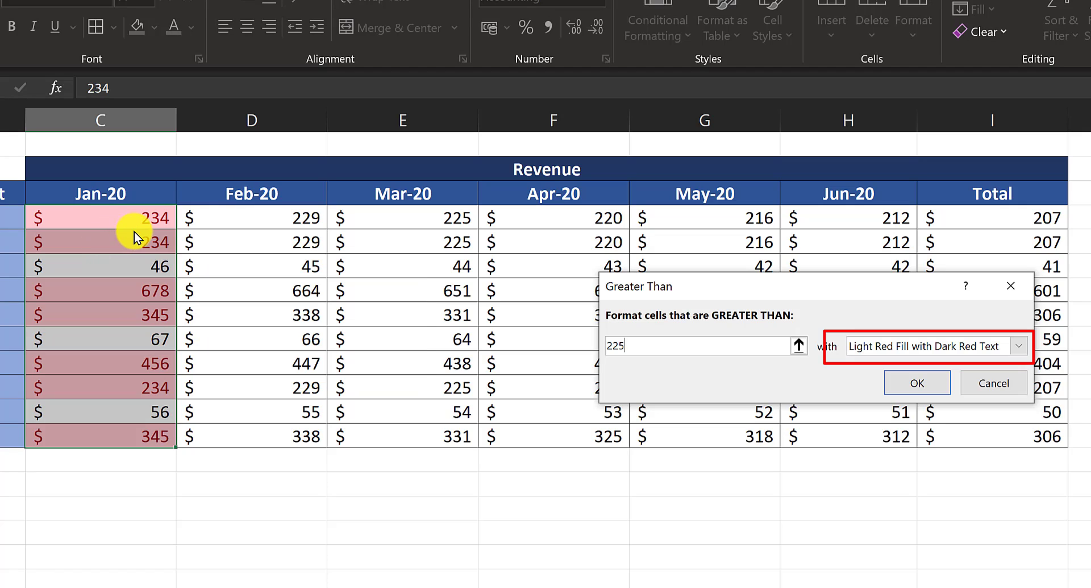
- Choose Green Fill with Dark Green Text for the Greater Than rule and apply it to the Jan-20 values
left_click(920, 346)
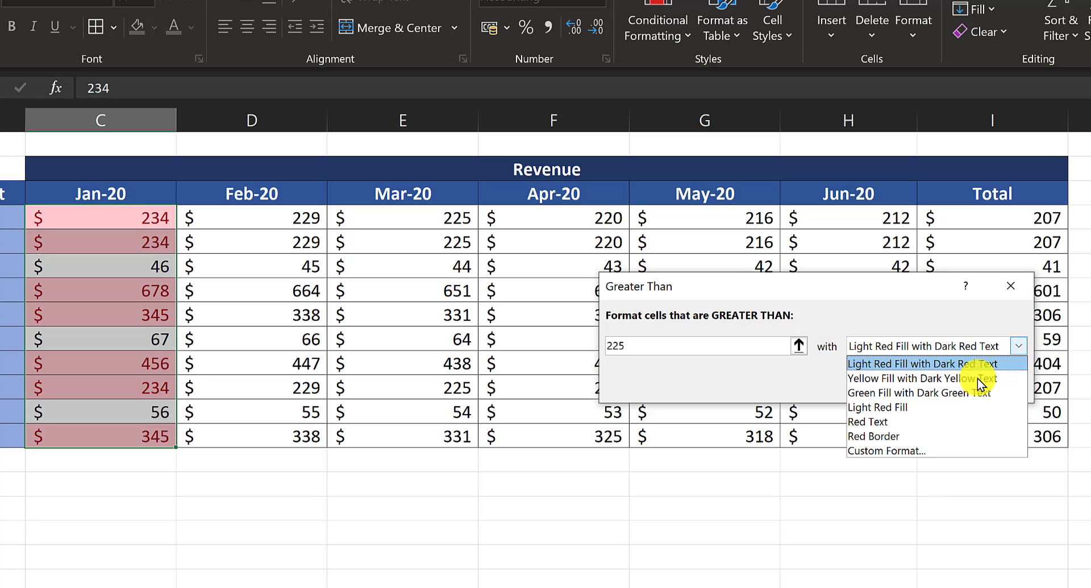
left_click(922, 448)
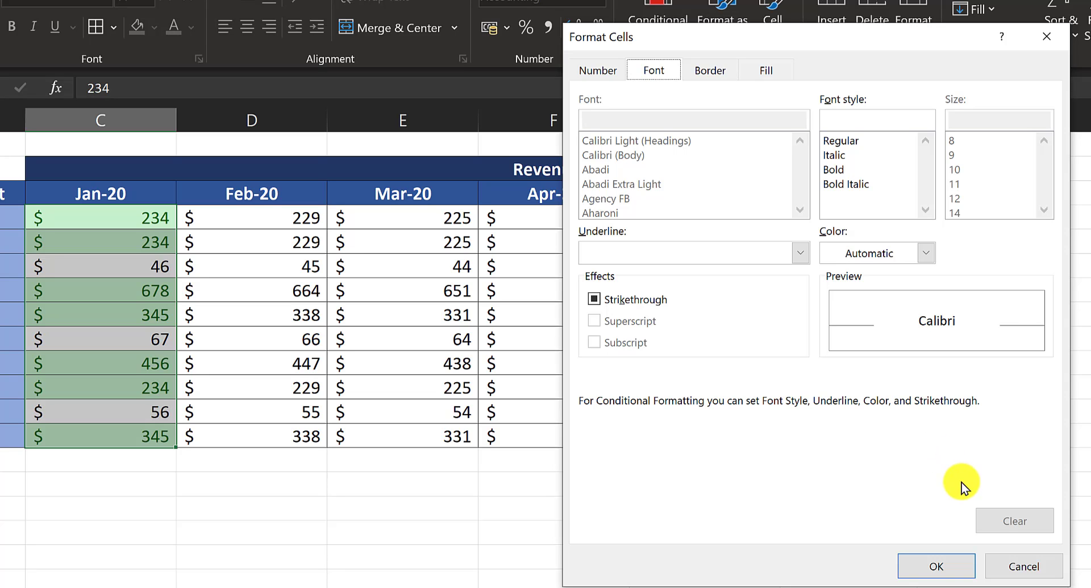
left_click(1026, 561)
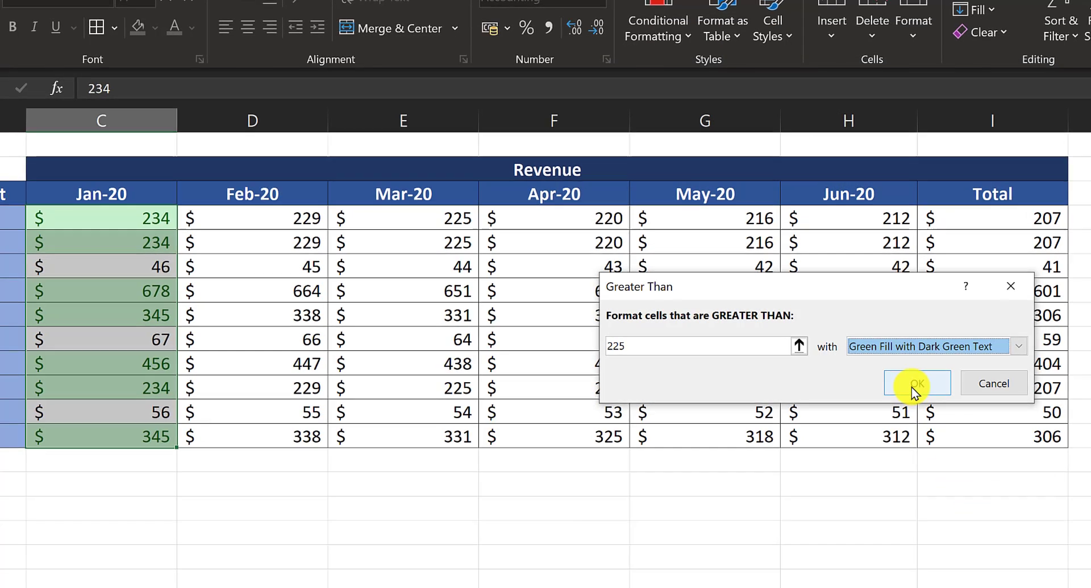
left_click(914, 384)
left_click(260, 558)
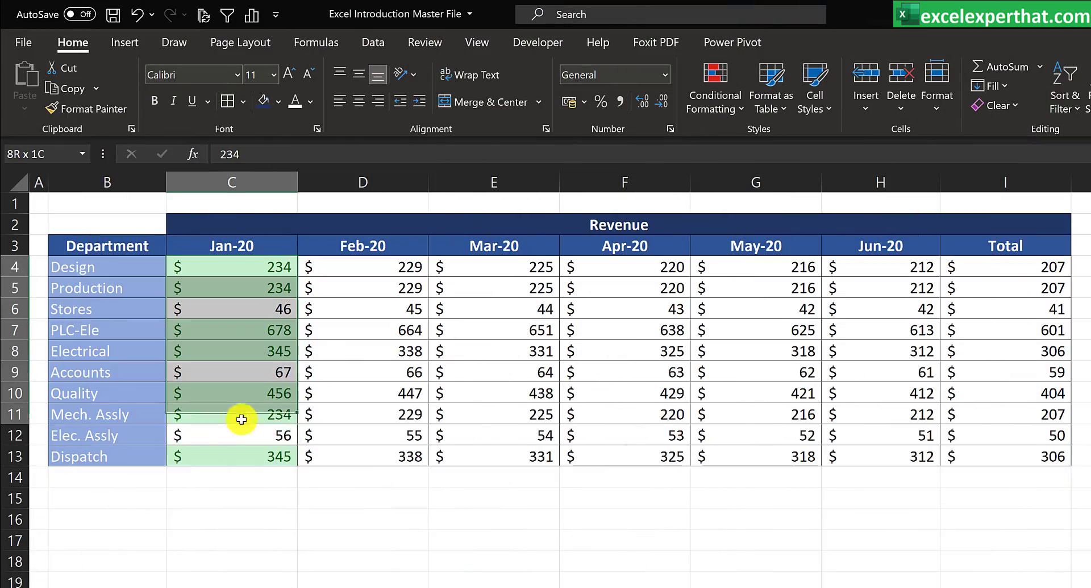
- Clear the conditional formatting rules from the Jan-20 values in C4:C13
left_click_drag(239, 416, 237, 456)
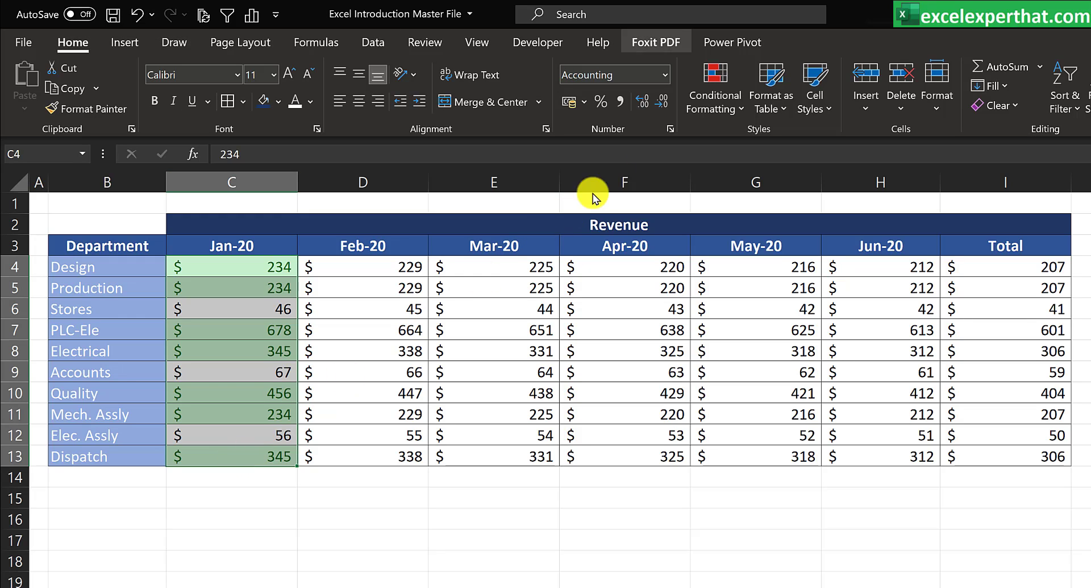
left_click(717, 91)
mouse_move(764, 359)
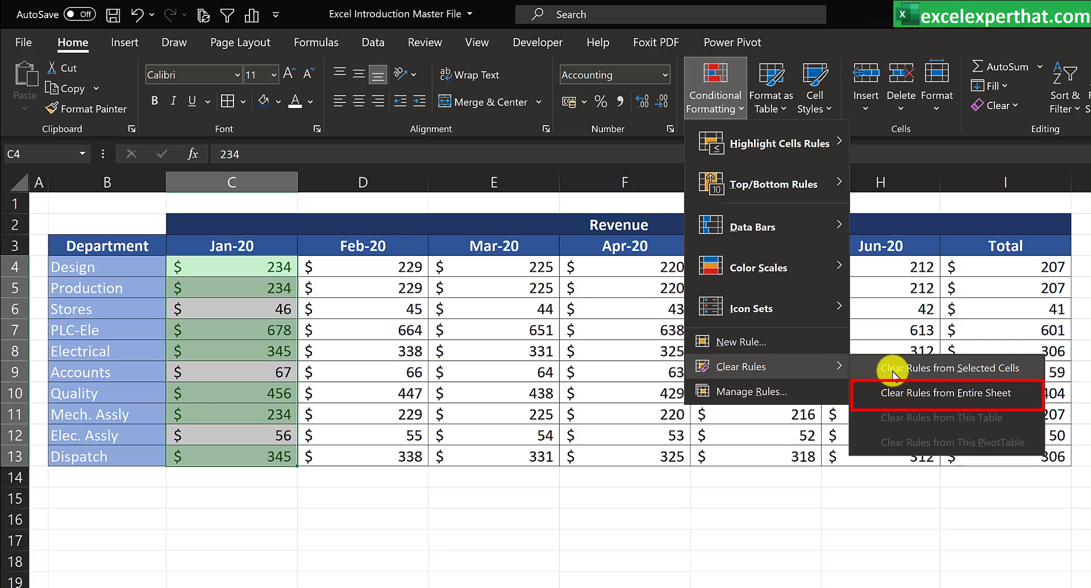
left_click(999, 378)
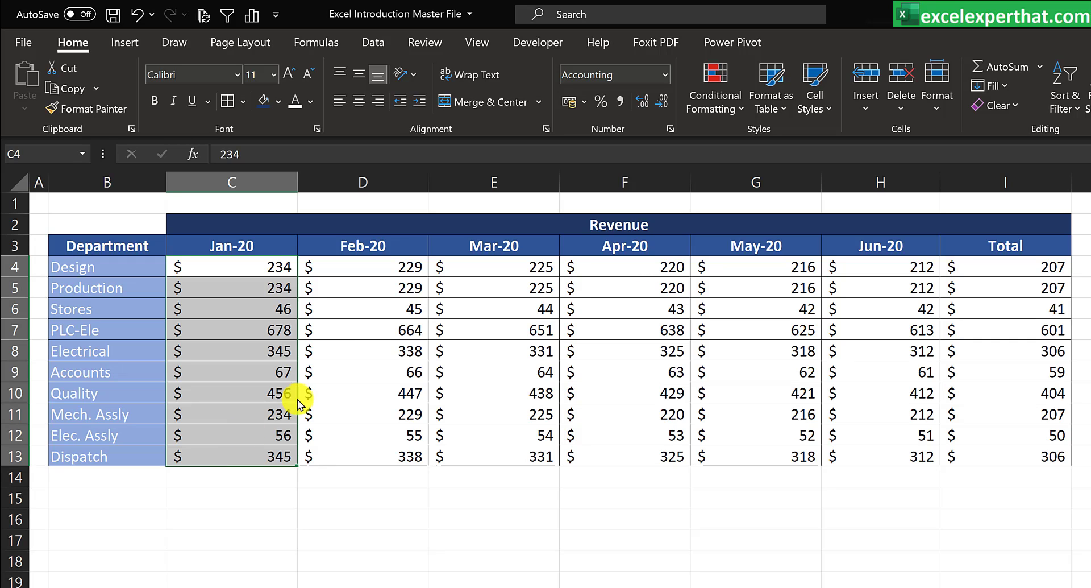
- Preview a Less Than 100 highlight rule on the Jan-20 values with Light Red Fill with Dark Red Text, without applying it
left_click(735, 103)
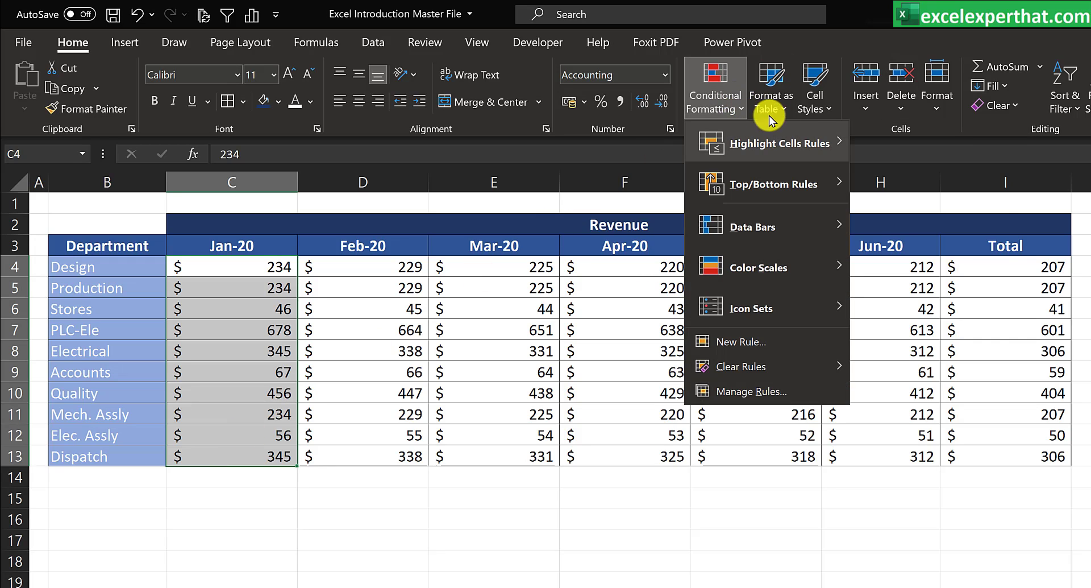
mouse_move(818, 143)
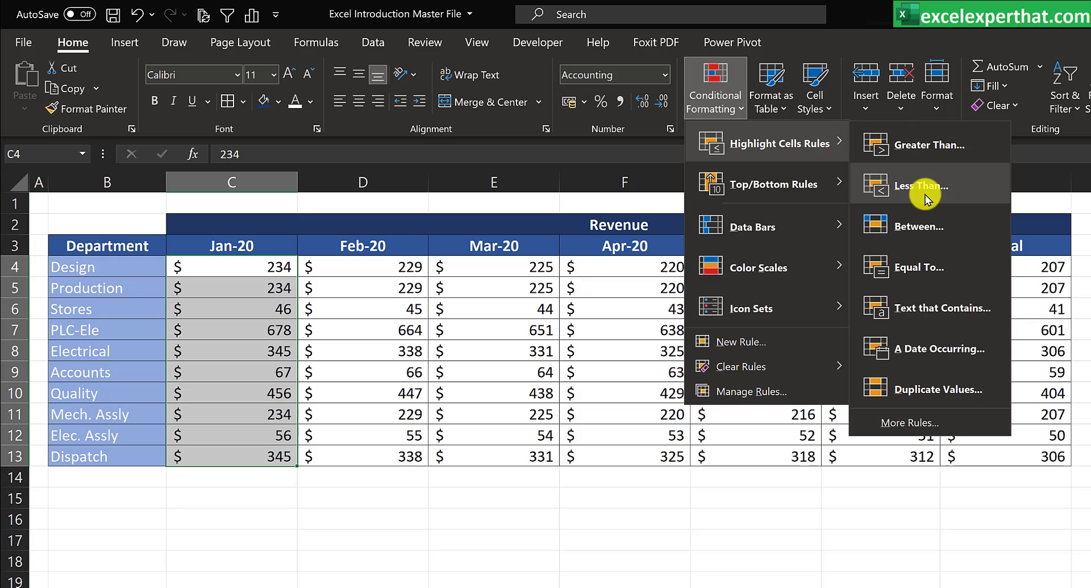
left_click(925, 196)
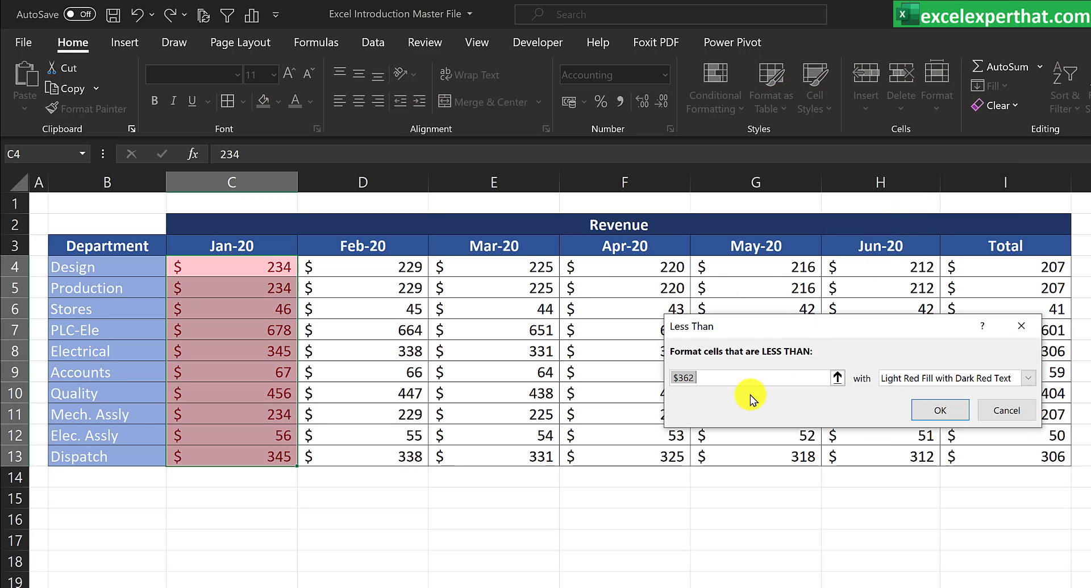
type("100")
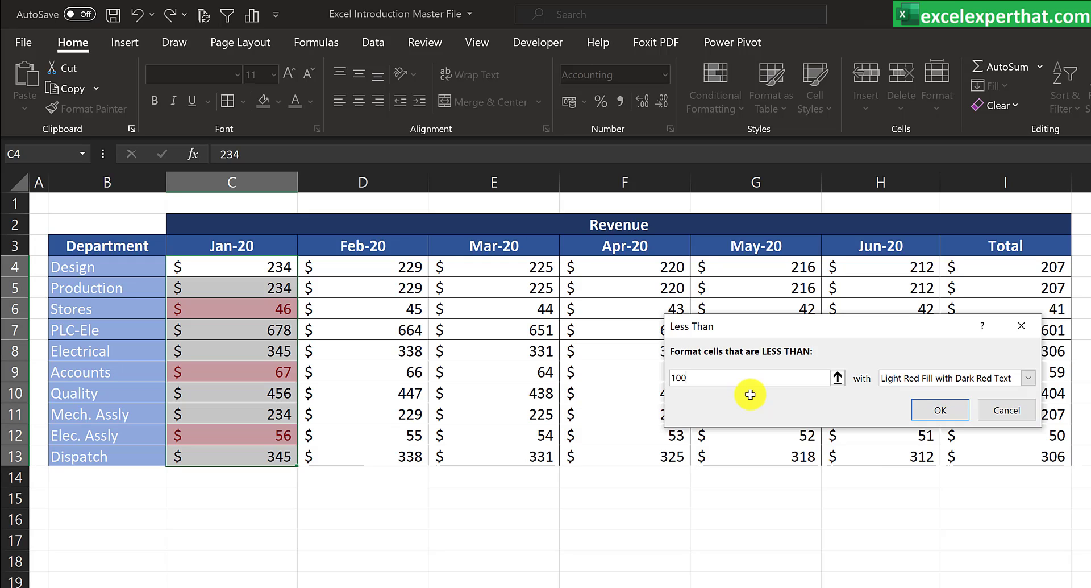
left_click(942, 410)
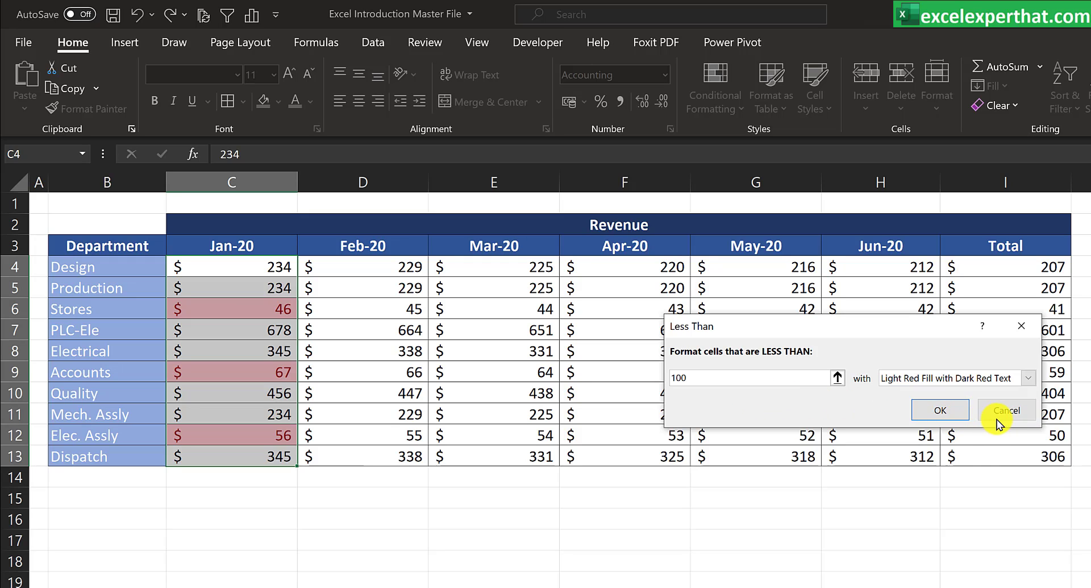
- Preview a Between highlight rule on the Jan-20 values with limits 250 and 200, without applying it
left_click(738, 105)
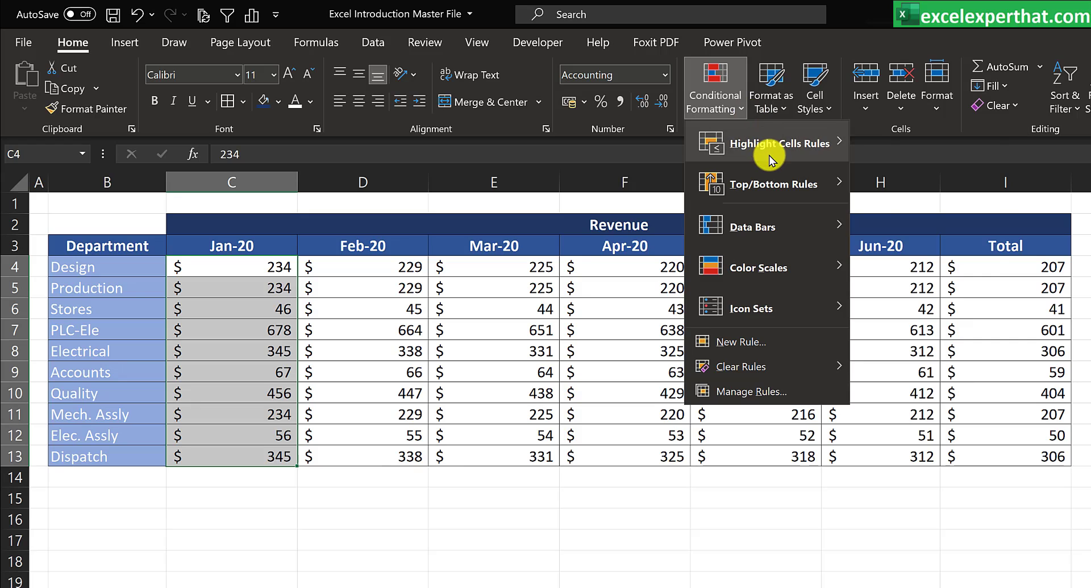
mouse_move(772, 143)
left_click(921, 226)
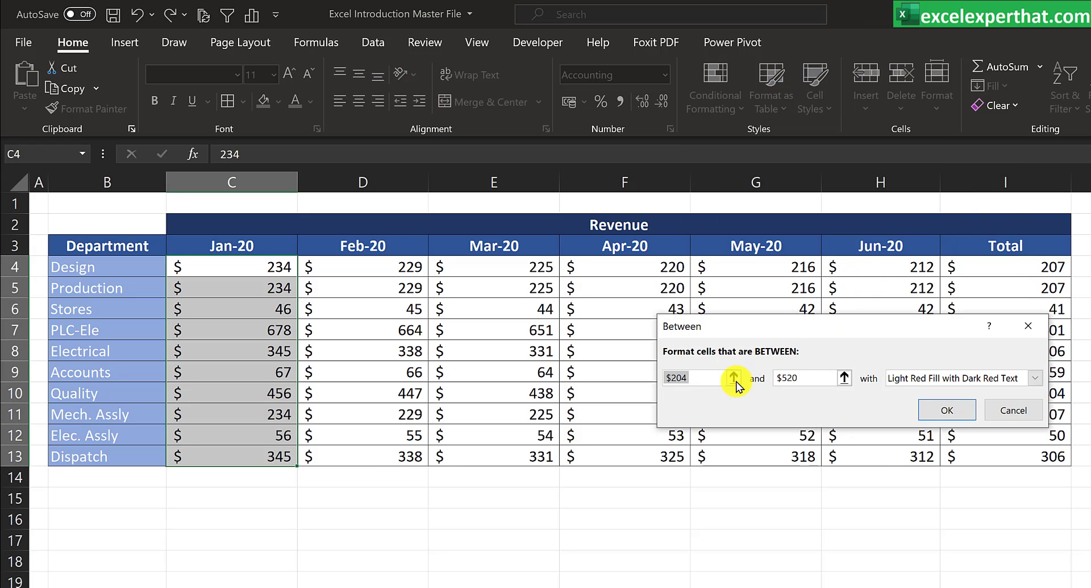
type("250")
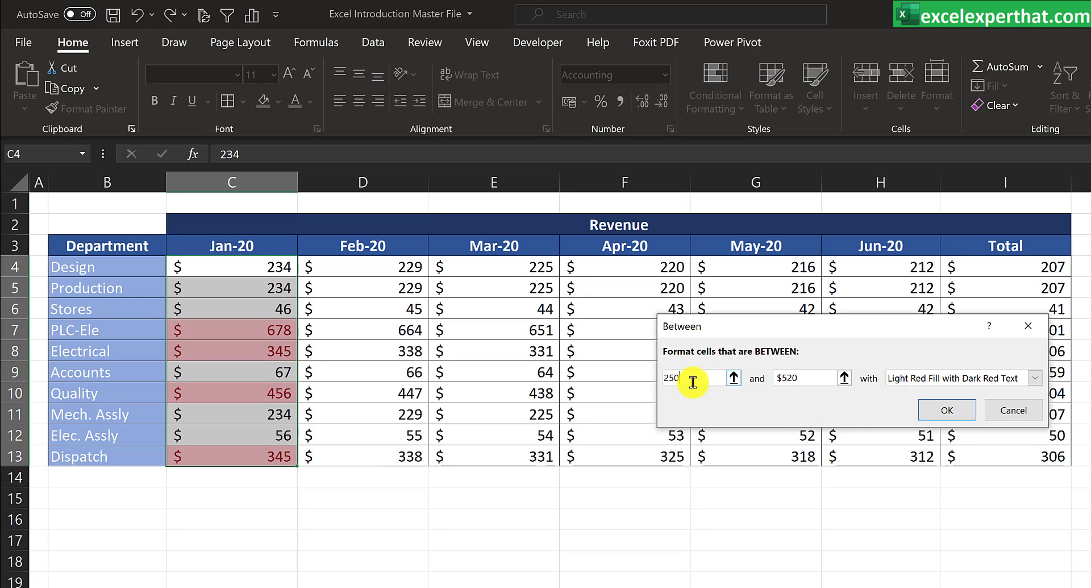
key("Tab")
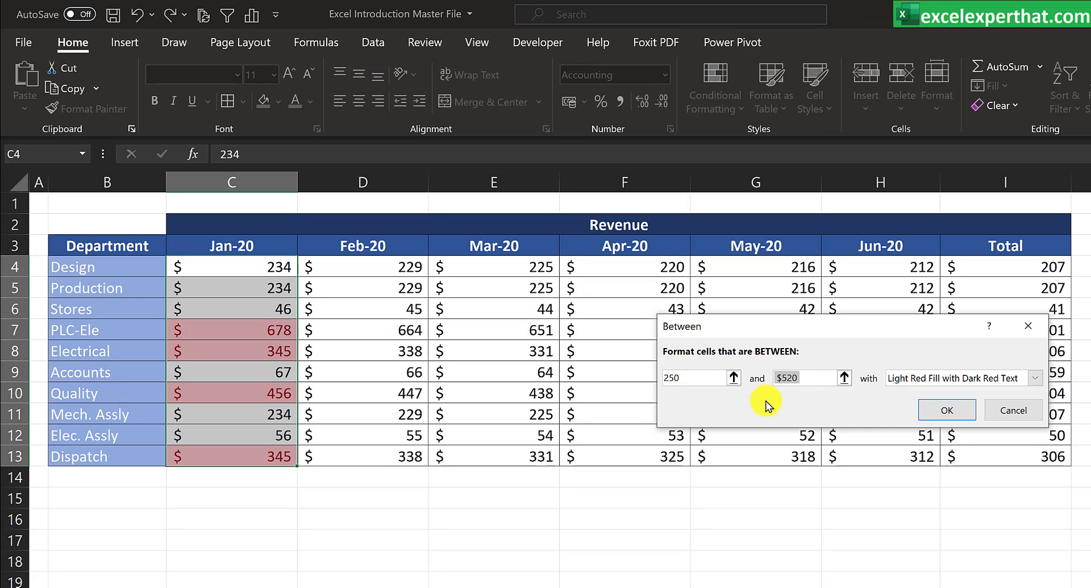
type("200")
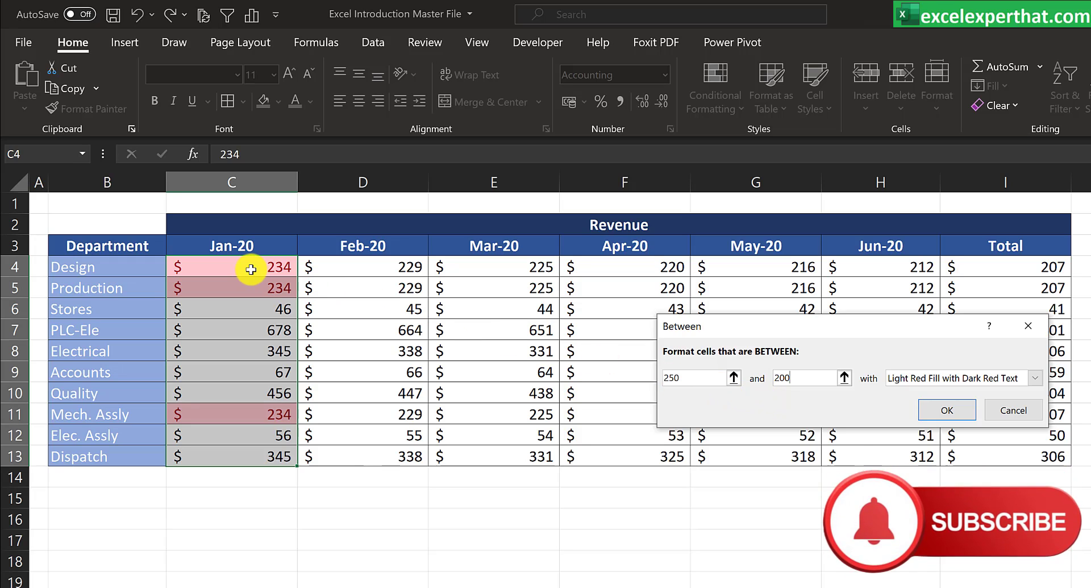
left_click(1004, 419)
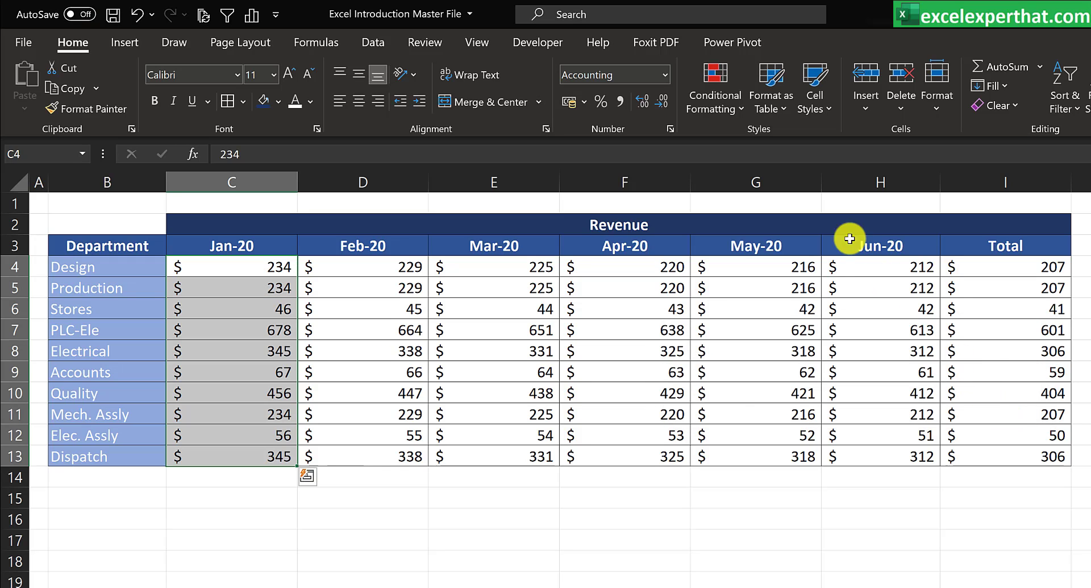
- Preview an Equal To 234 highlight rule on the Jan-20 values, without applying it
left_click(733, 108)
mouse_move(775, 141)
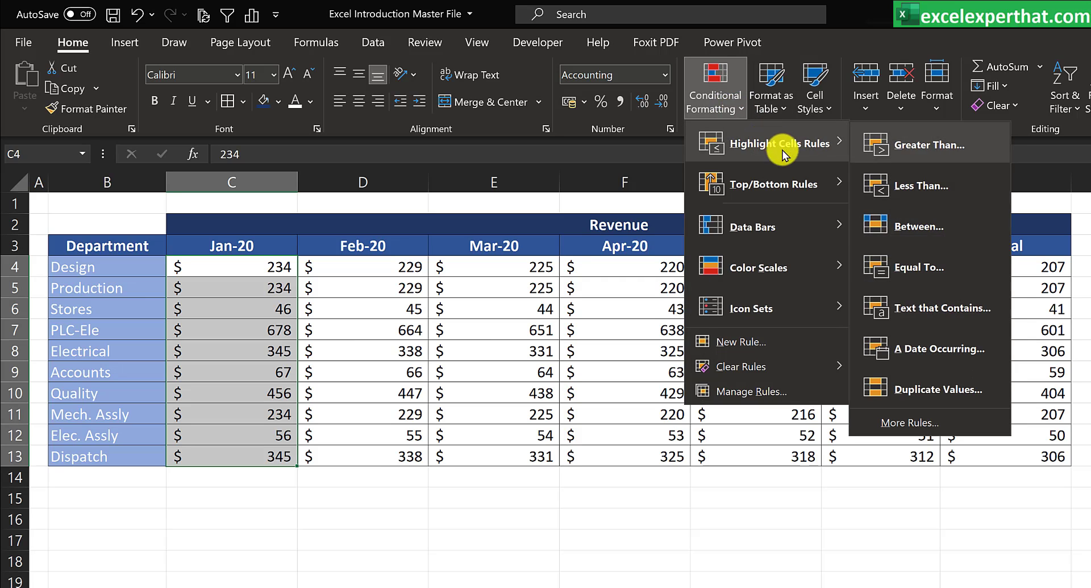
left_click(966, 274)
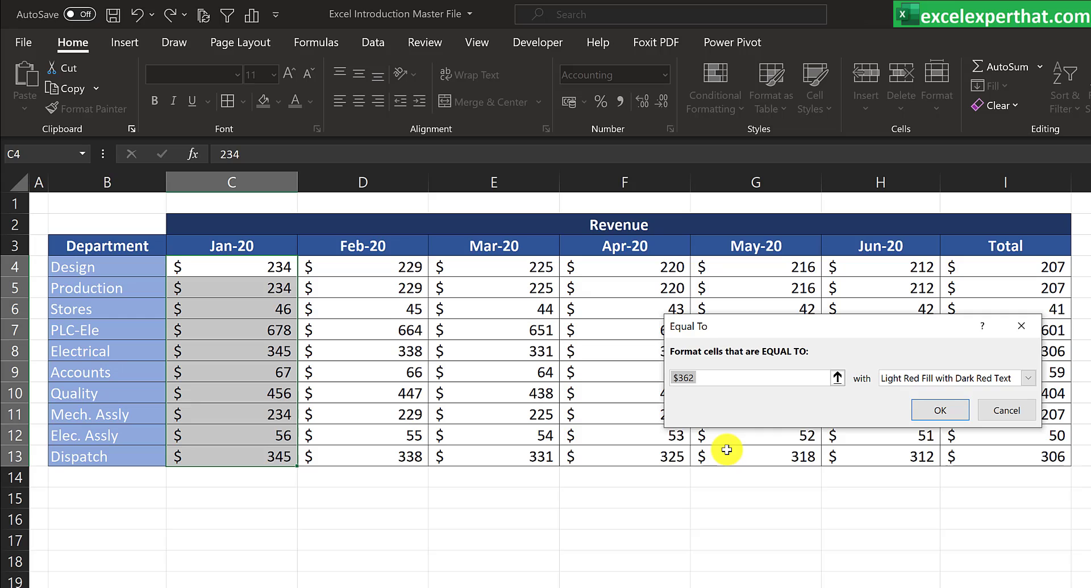
type("234")
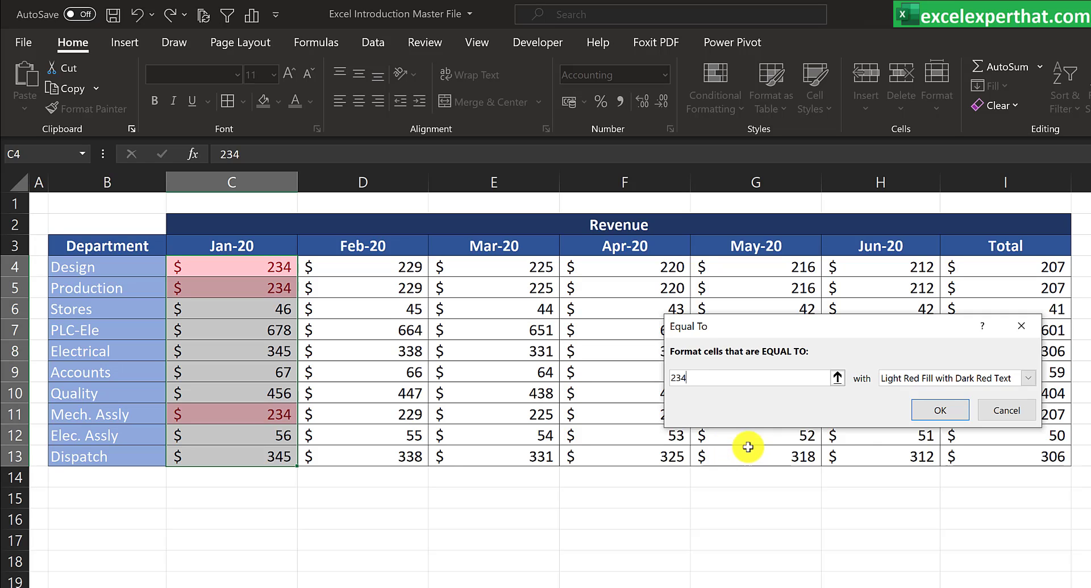
left_click(995, 419)
- Preview a Text That Contains highlight rule on the department names in B4:B13 with the texts g and e
left_click(717, 95)
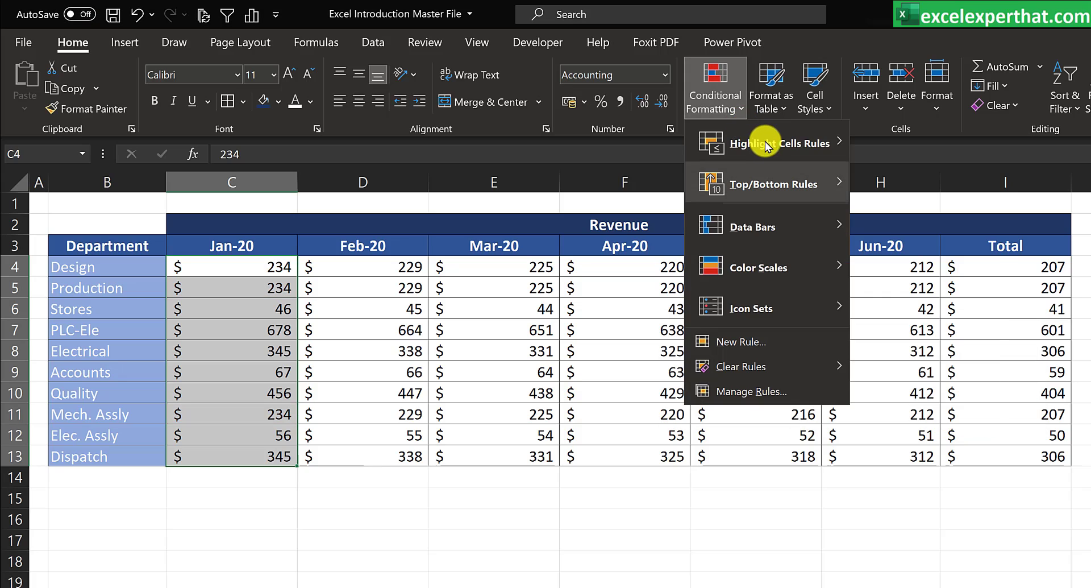
mouse_move(768, 145)
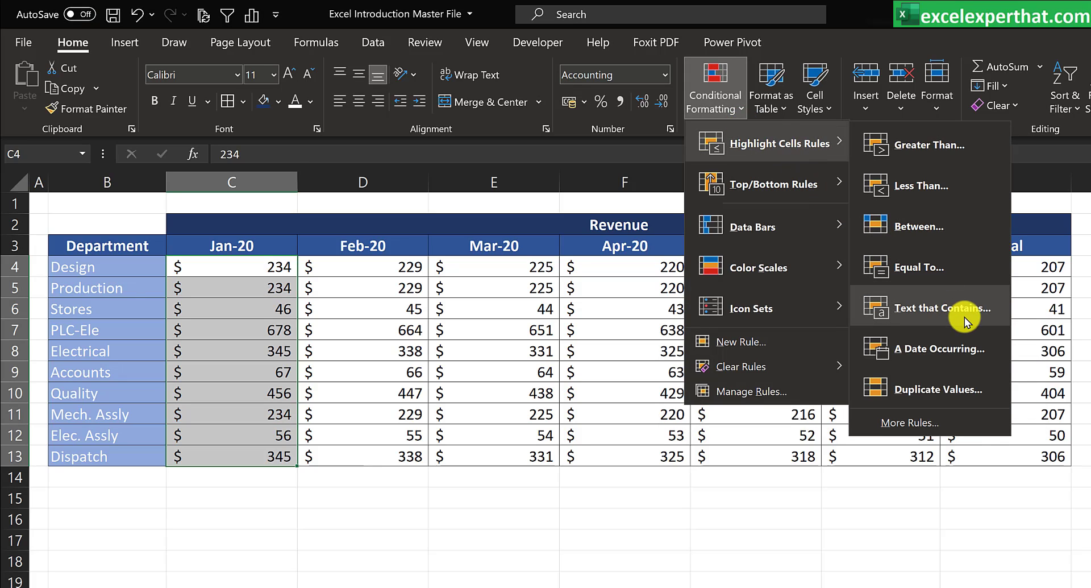
left_click_drag(80, 266, 103, 370)
left_click_drag(101, 441, 94, 455)
left_click(724, 111)
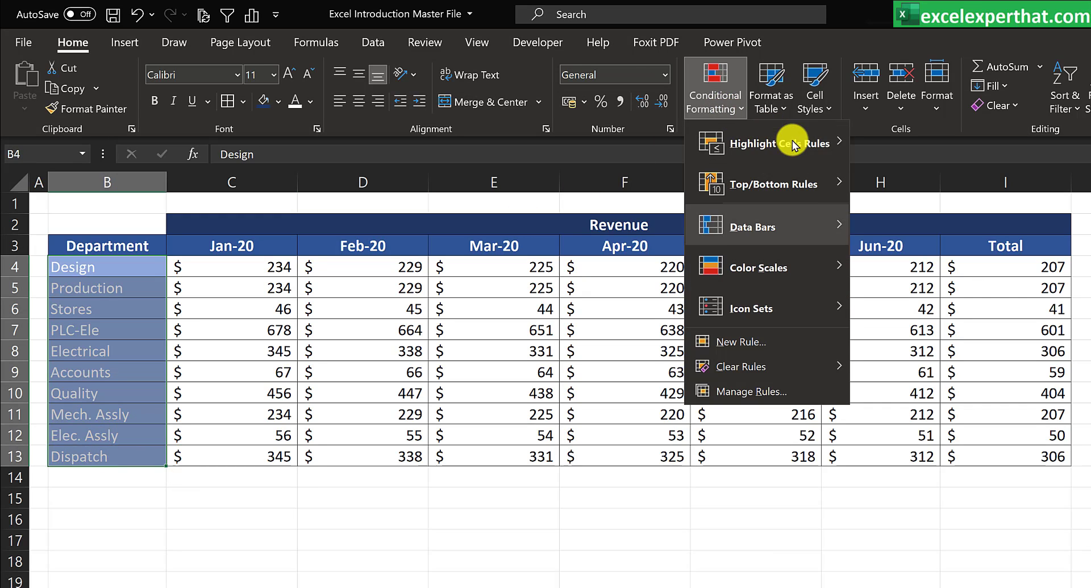
mouse_move(819, 146)
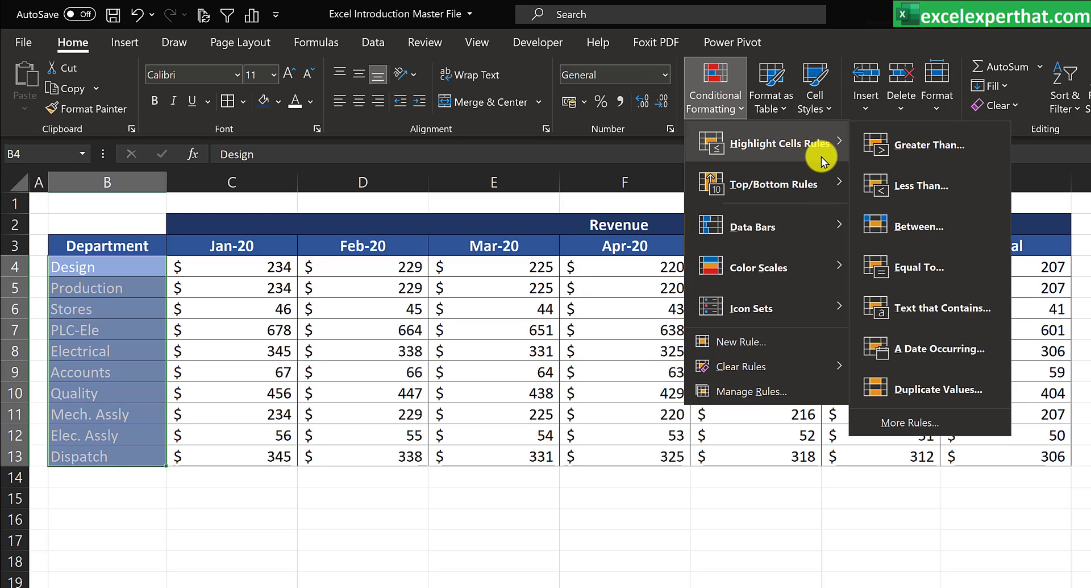
left_click(928, 316)
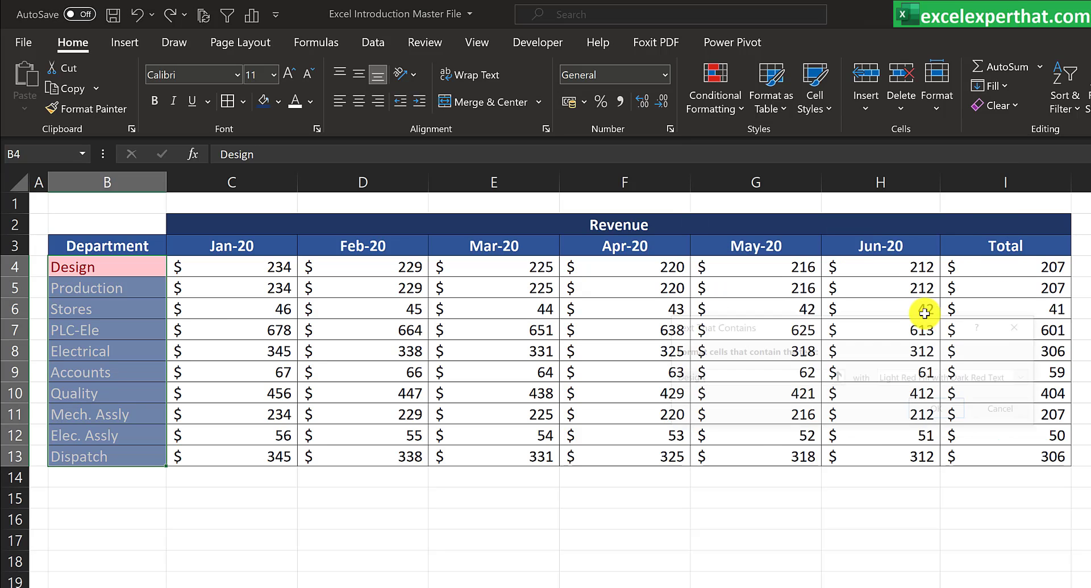
type("g")
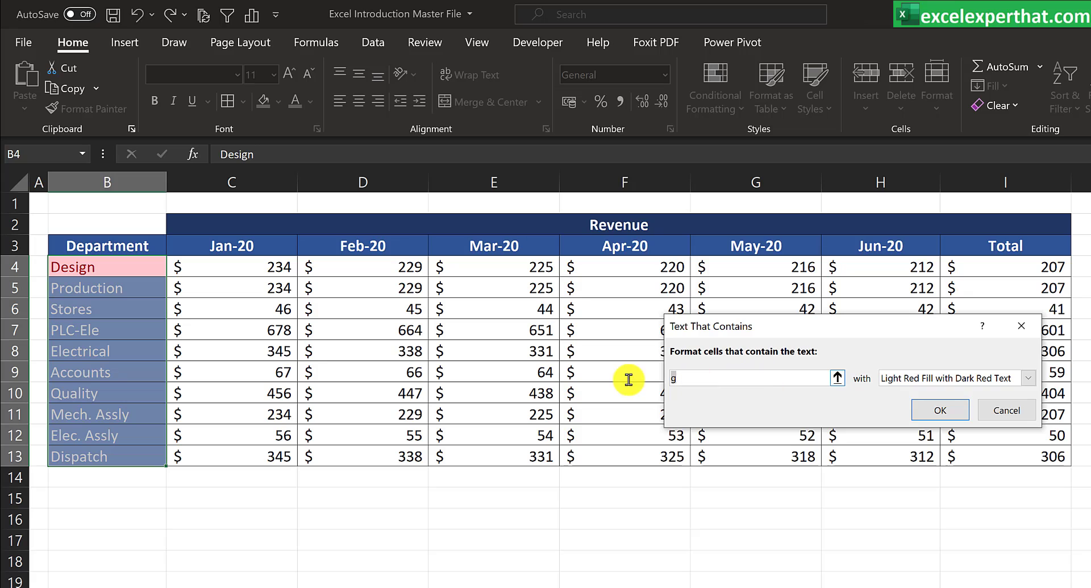
key("BackSpace")
type("e")
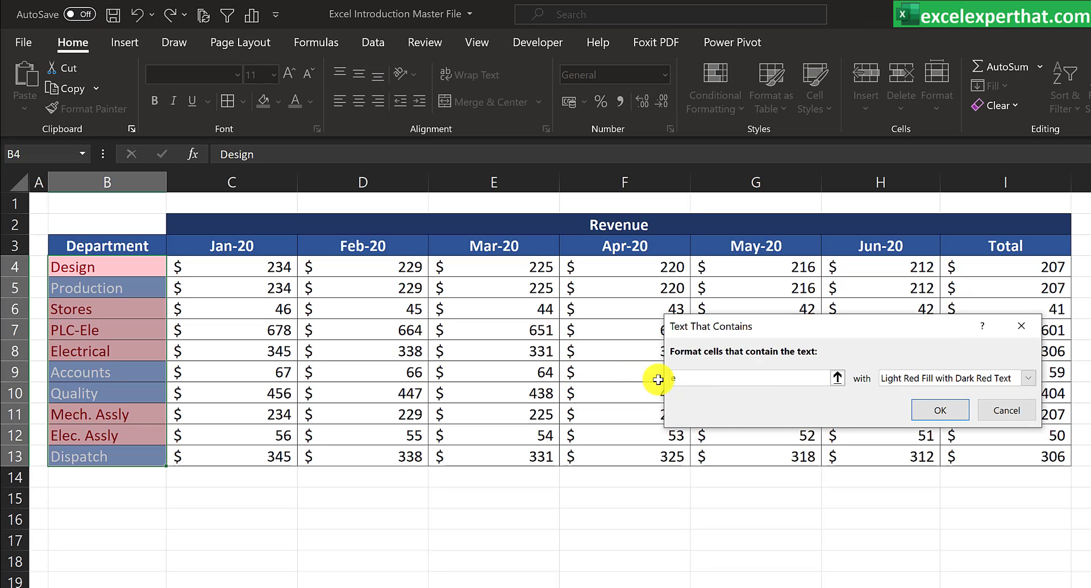
- Preview the Text That Contains rule on the department names with the texts Des and Qua
double_click(722, 376)
type("Des")
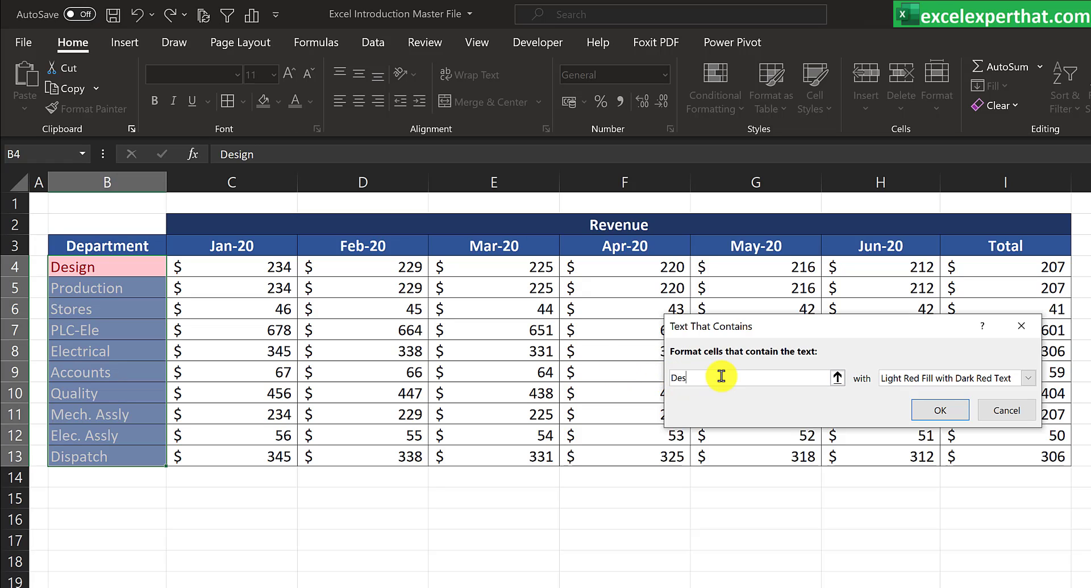
key("BackSpace")
key("BackSpace")
key("BackSpace")
type("Qua")
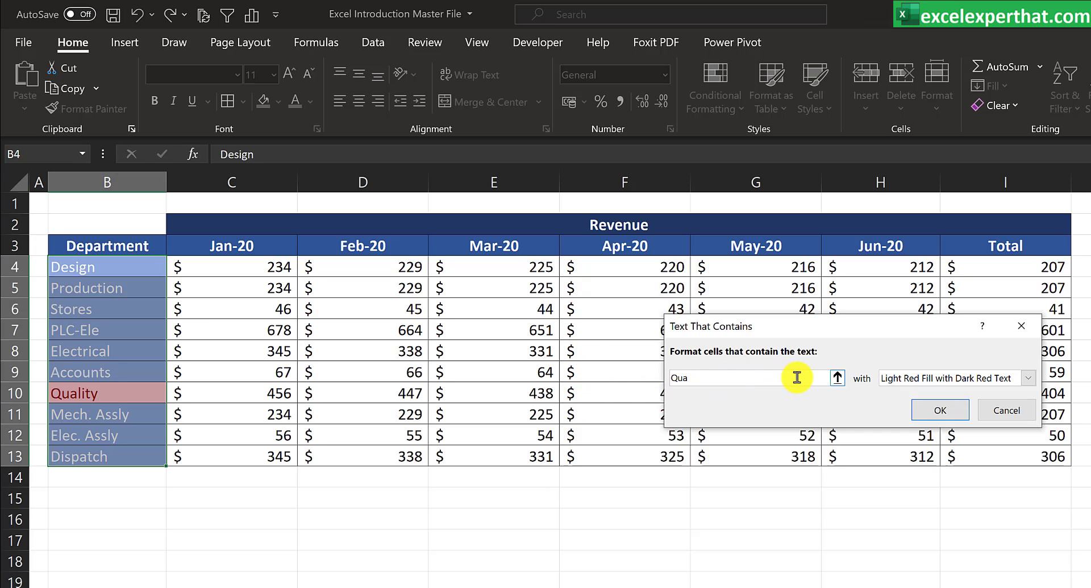
- Preview the Text That Contains rule with the texts e, a and qua, and close it without applying
left_click_drag(784, 376, 622, 367)
type("e")
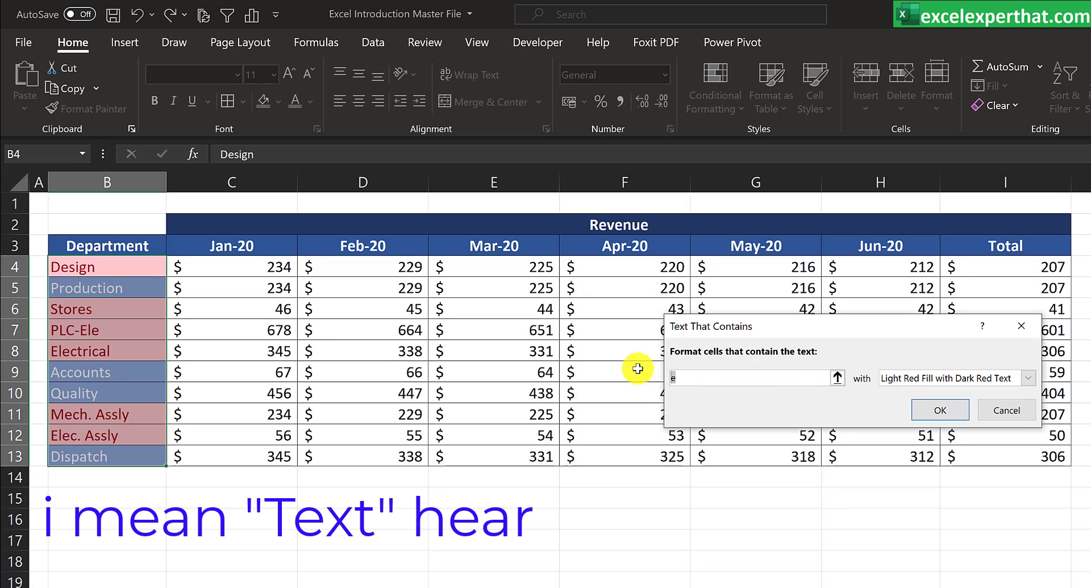
key("BackSpace")
type("a")
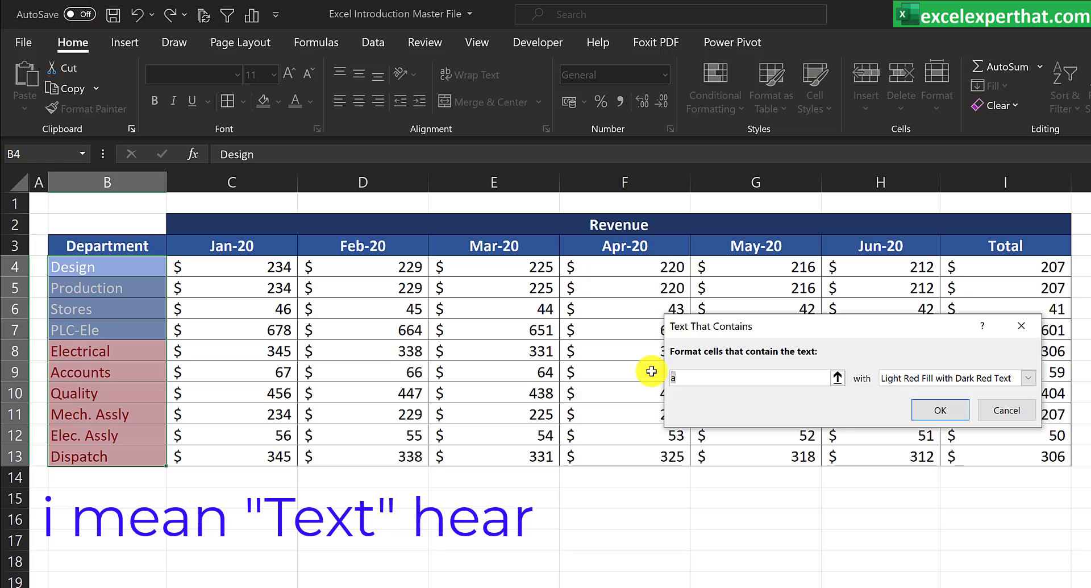
key("BackSpace")
type("qua")
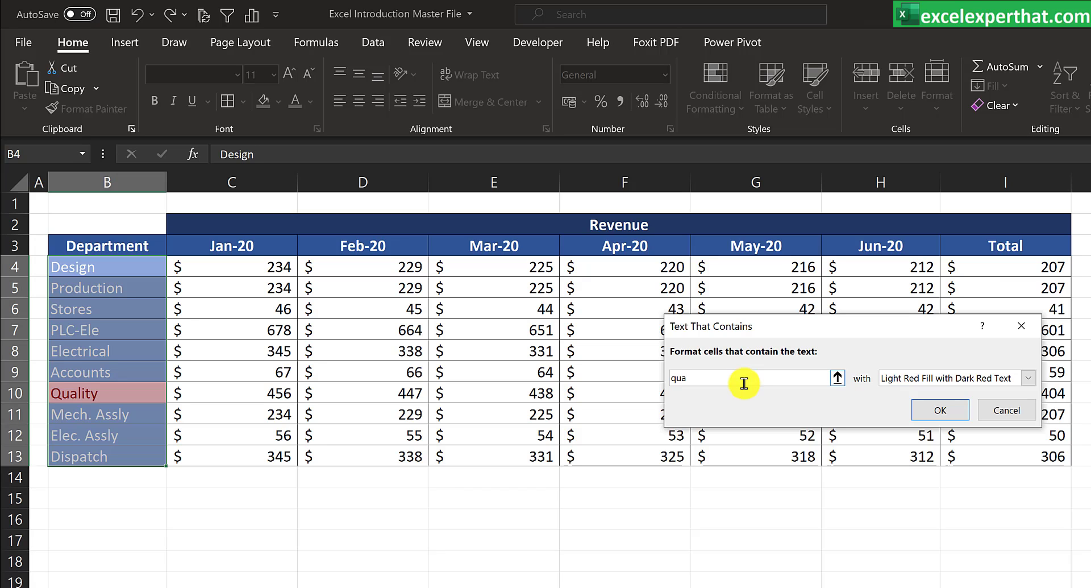
key("Escape")
- Open the Duplicate Values highlight rule for the Jan-20 values in C4:C13
left_click_drag(256, 268, 268, 461)
left_click(722, 94)
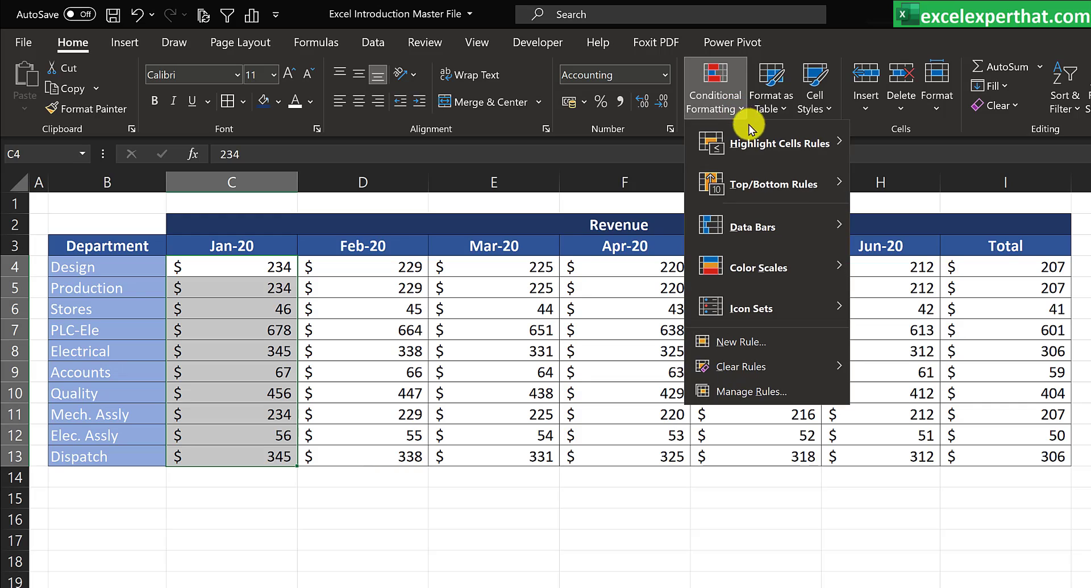
mouse_move(764, 149)
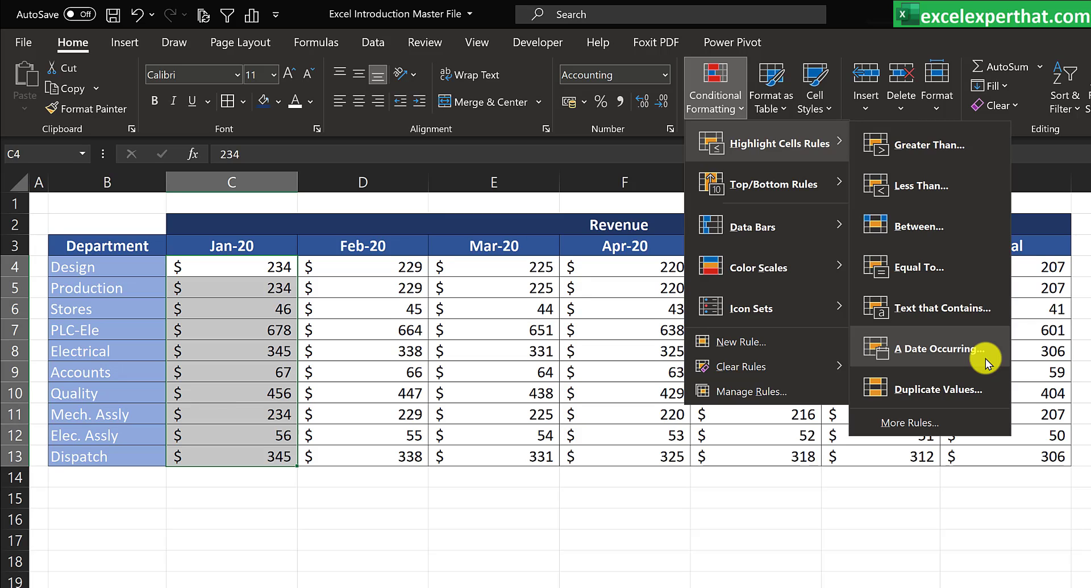
left_click(941, 401)
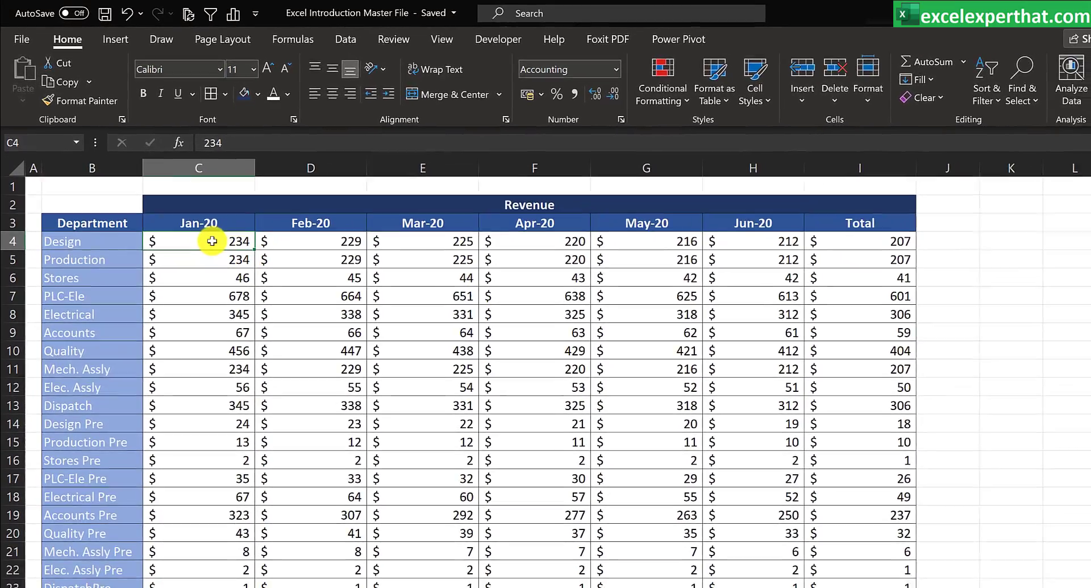
- Preview a Top 10 Items rule on the Jan-20 values in C4:C23 with Light Red Fill with Dark Red Text, without applying it
left_click_drag(212, 241, 190, 573)
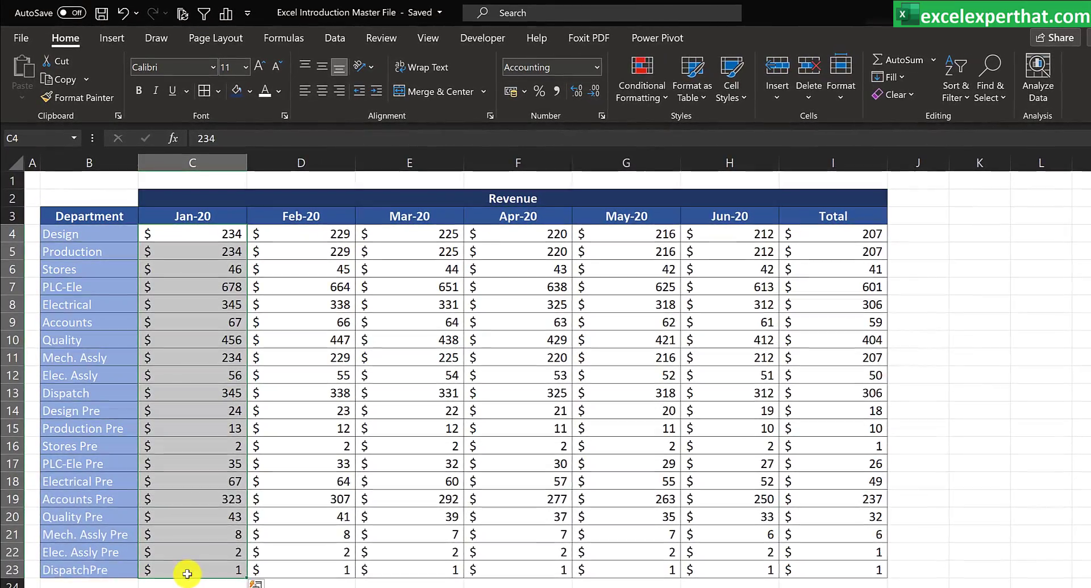
left_click(643, 91)
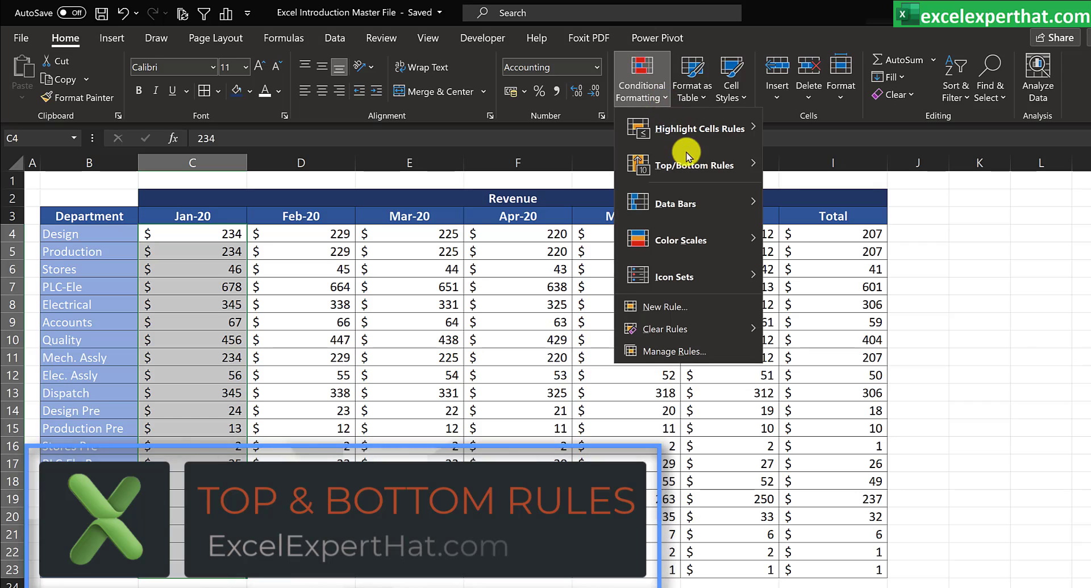
mouse_move(692, 165)
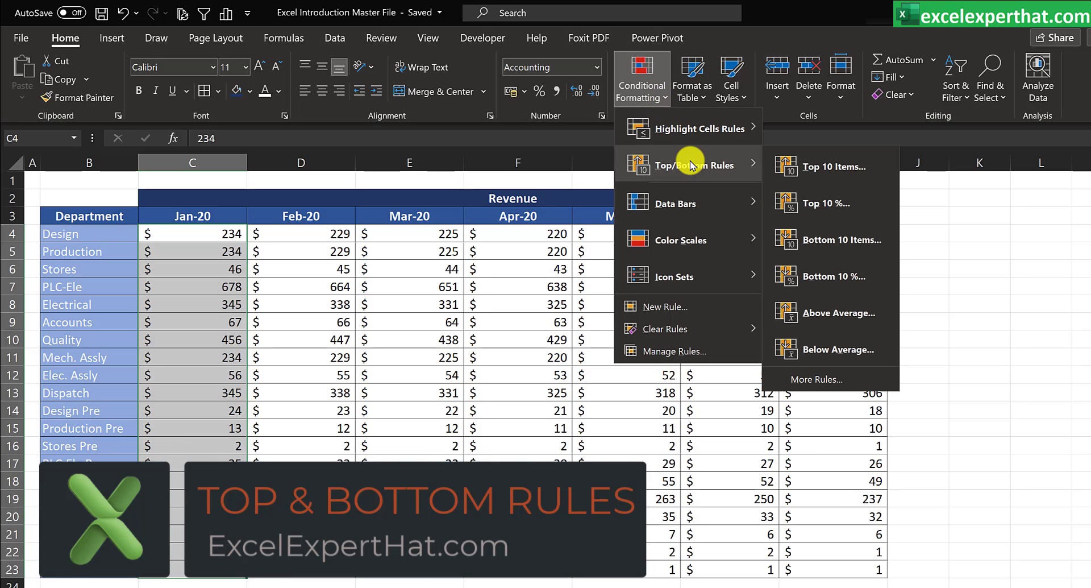
left_click(821, 173)
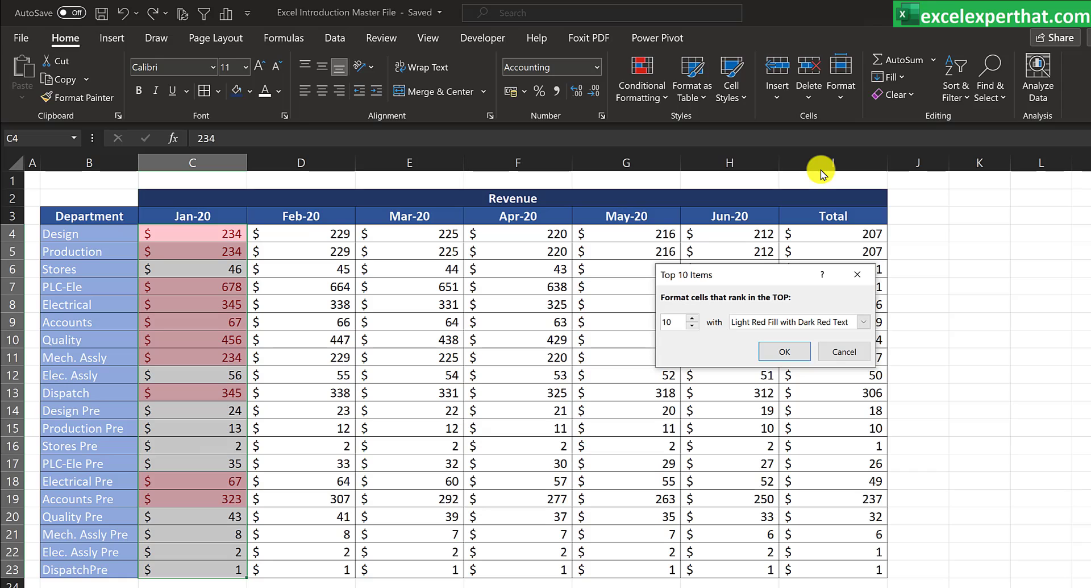
key("Escape")
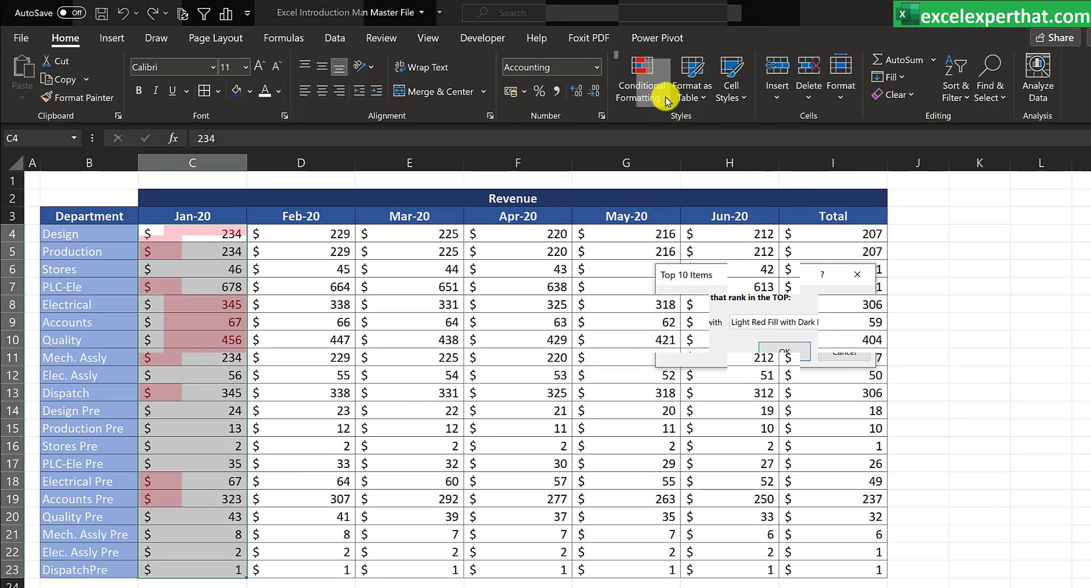
- Preview a Top 10% rule on the Jan-20 values in C4:C23, without applying it
left_click(663, 97)
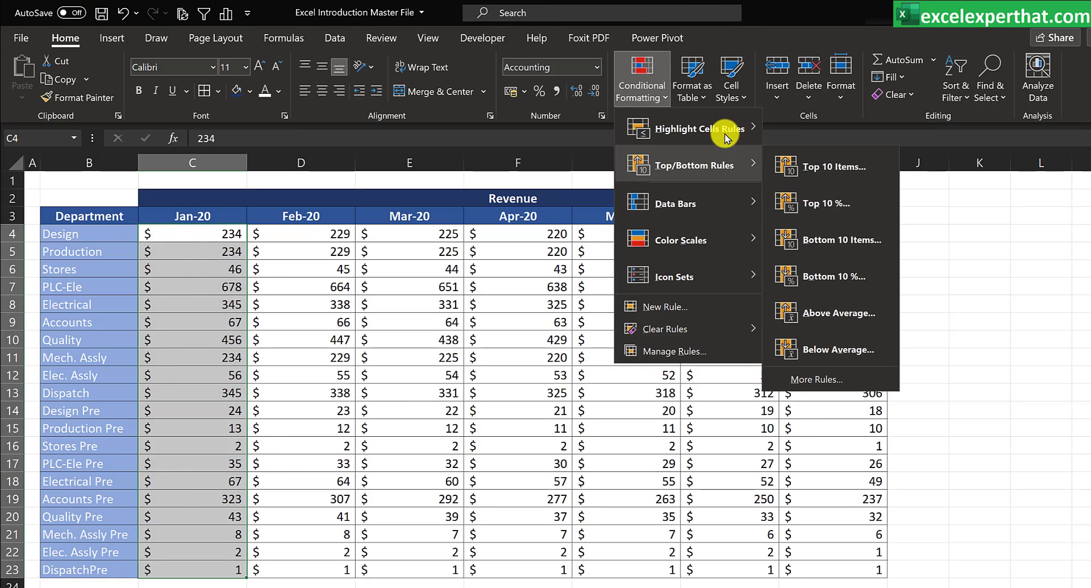
left_click(851, 213)
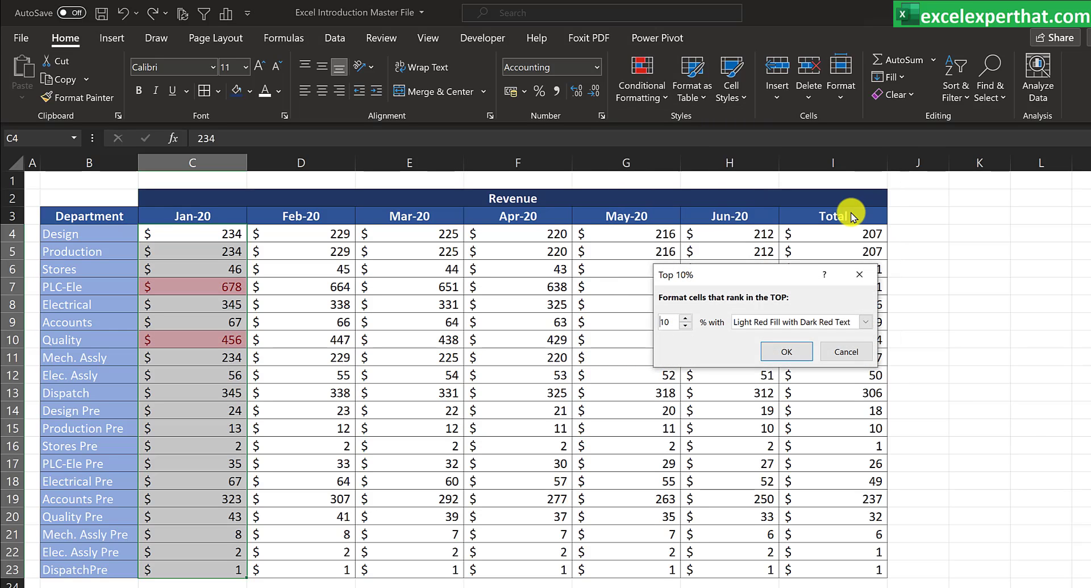
left_click(855, 348)
- Preview a Bottom 10 Items rule on the Jan-20 values in C4:C23, without applying it
left_click(638, 91)
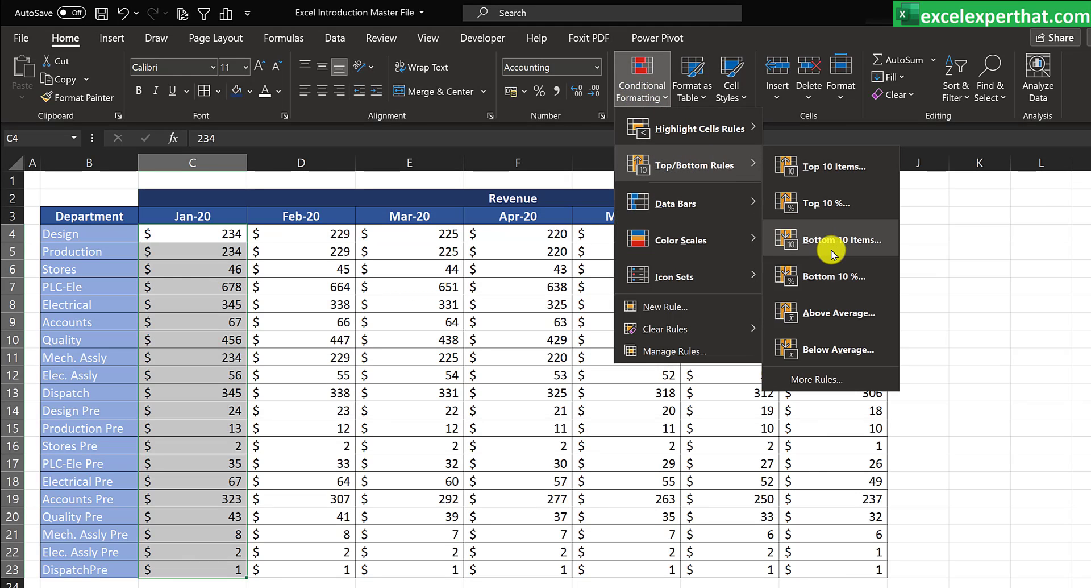
left_click(834, 253)
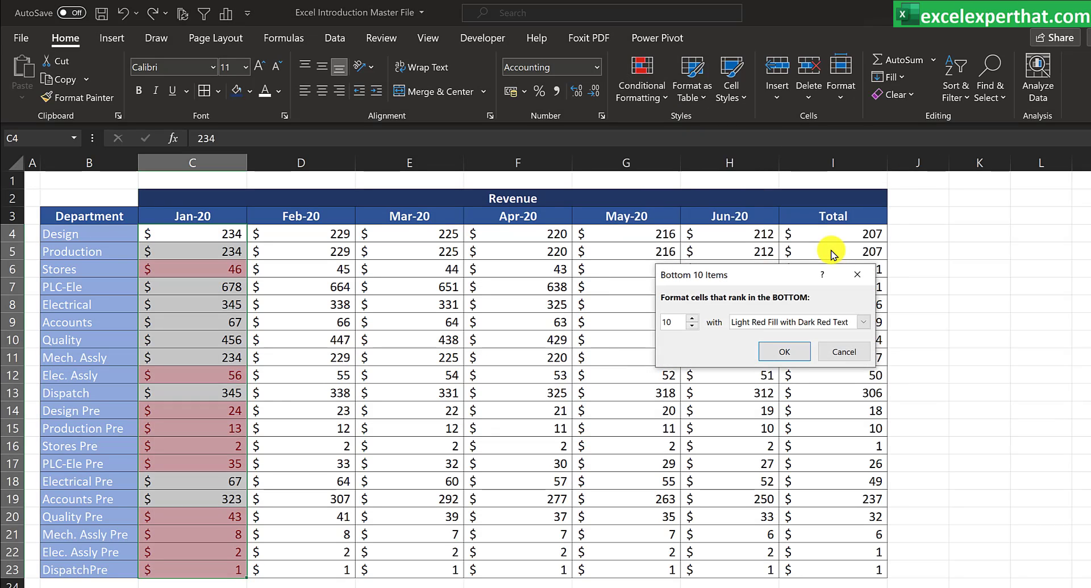
left_click(844, 350)
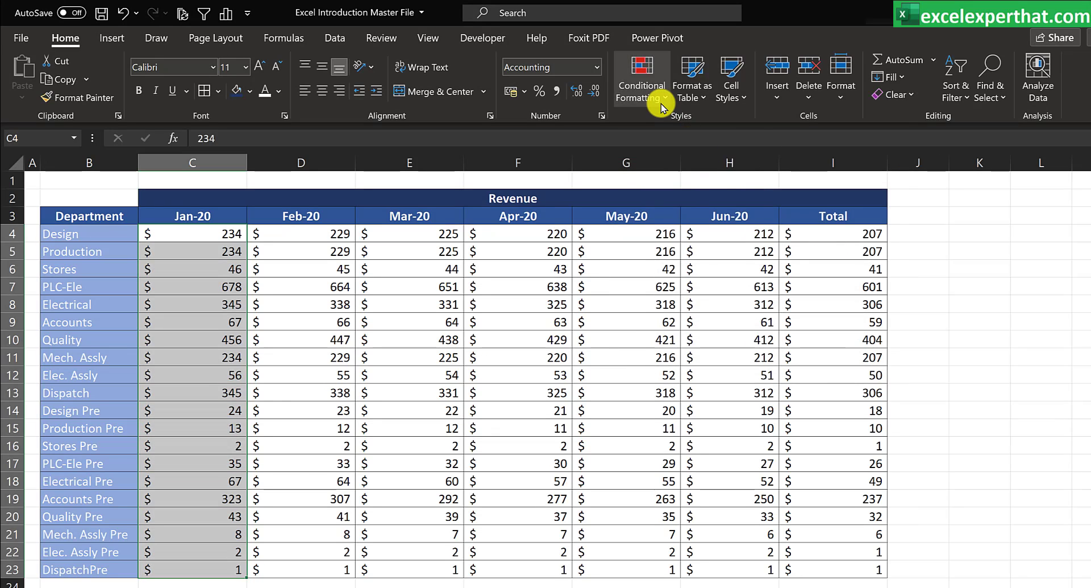
- Apply solid-fill blue data bars to the Jan-20 values in C4:C23
left_click(662, 107)
key("Down")
key("Down")
key("Right")
key("Down")
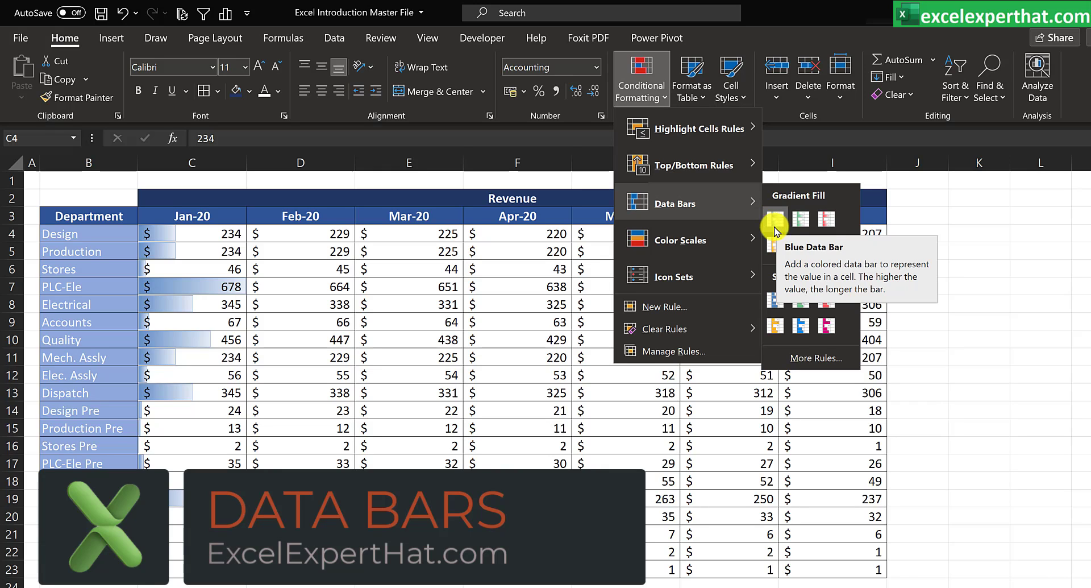
left_click(776, 304)
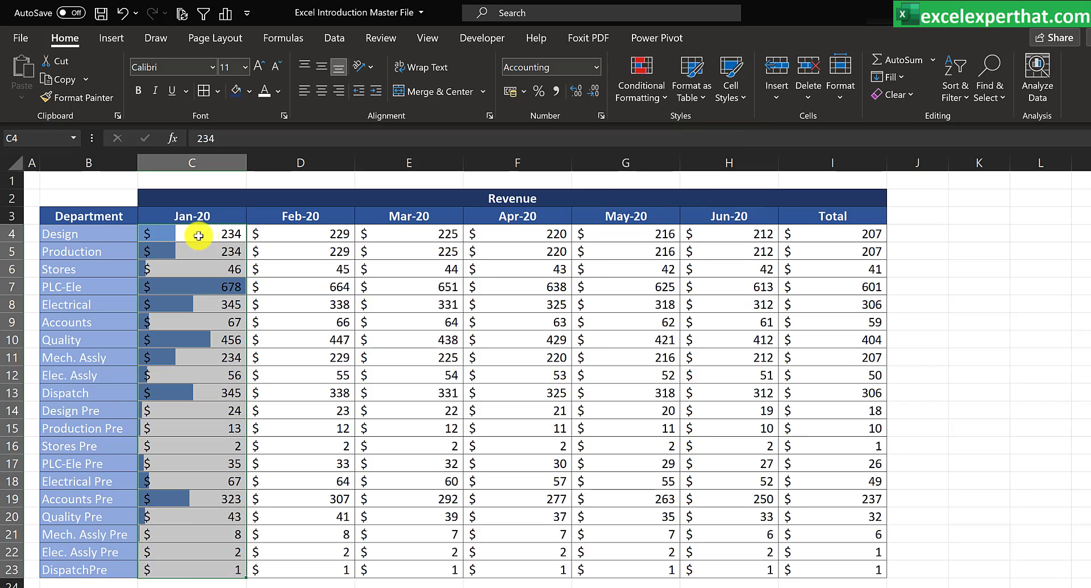
- Inspect the data bars in C7 and C4, and set the Production Pre value for Jan-20 in C15 to 678
left_click(212, 288)
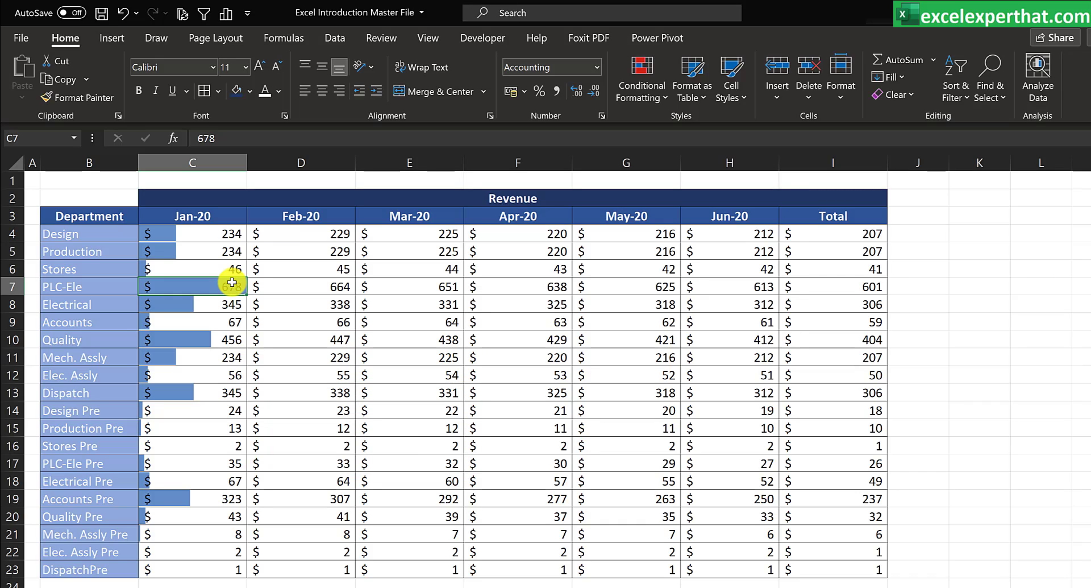
left_click(214, 234)
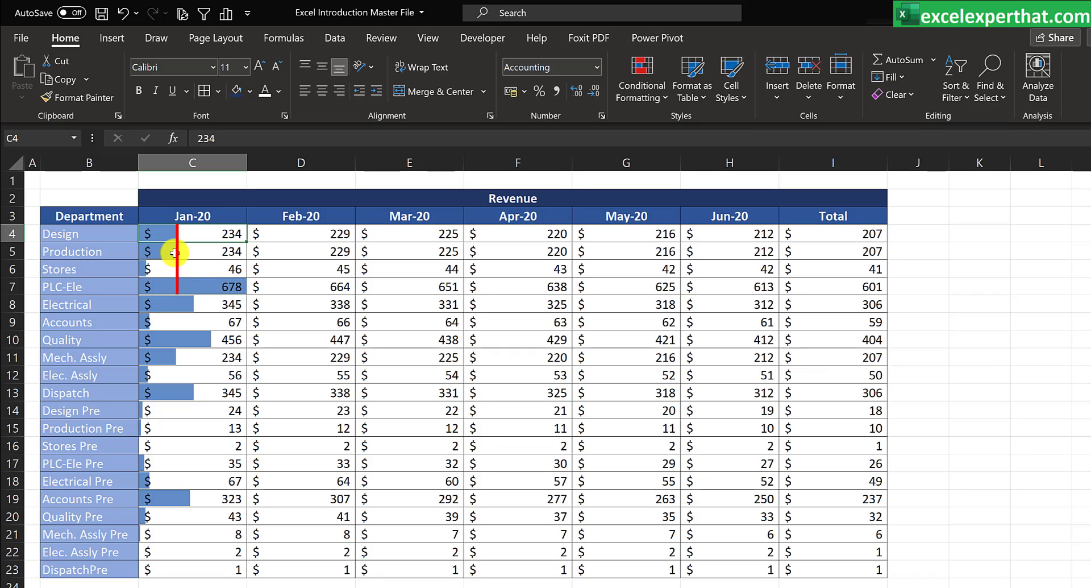
left_click(205, 428)
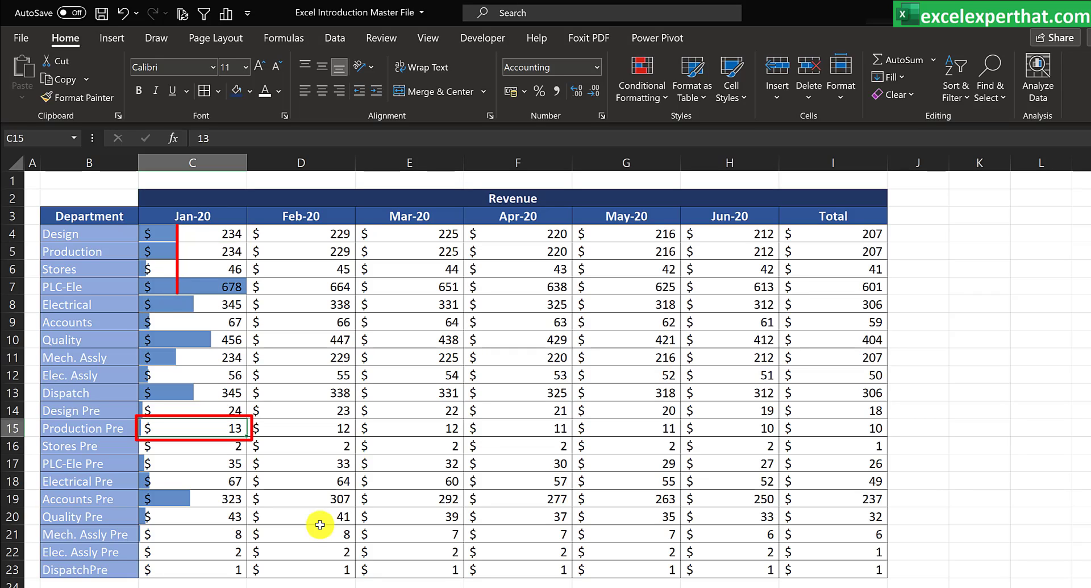
type("678")
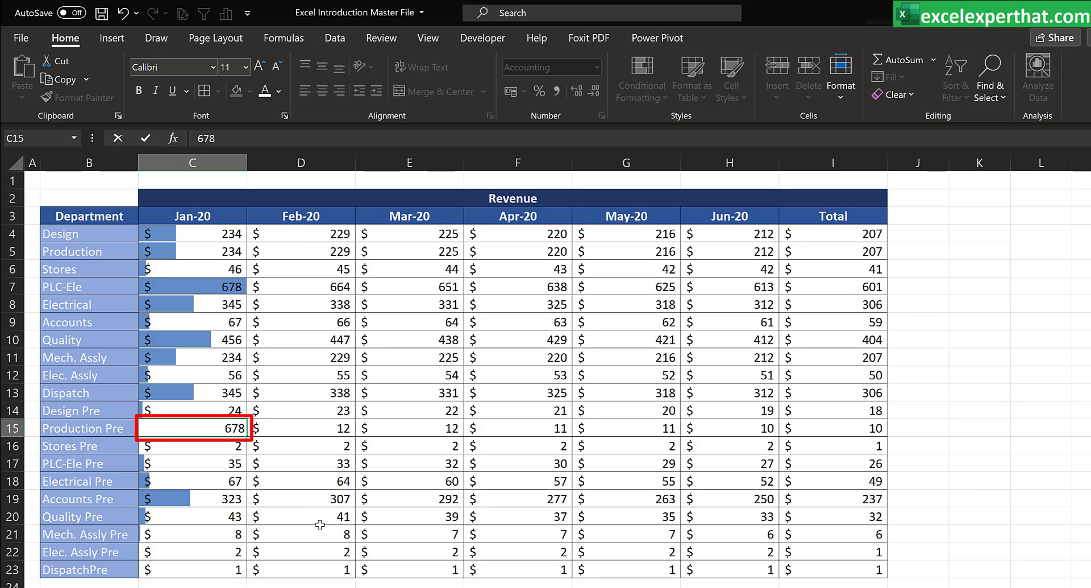
key("Return")
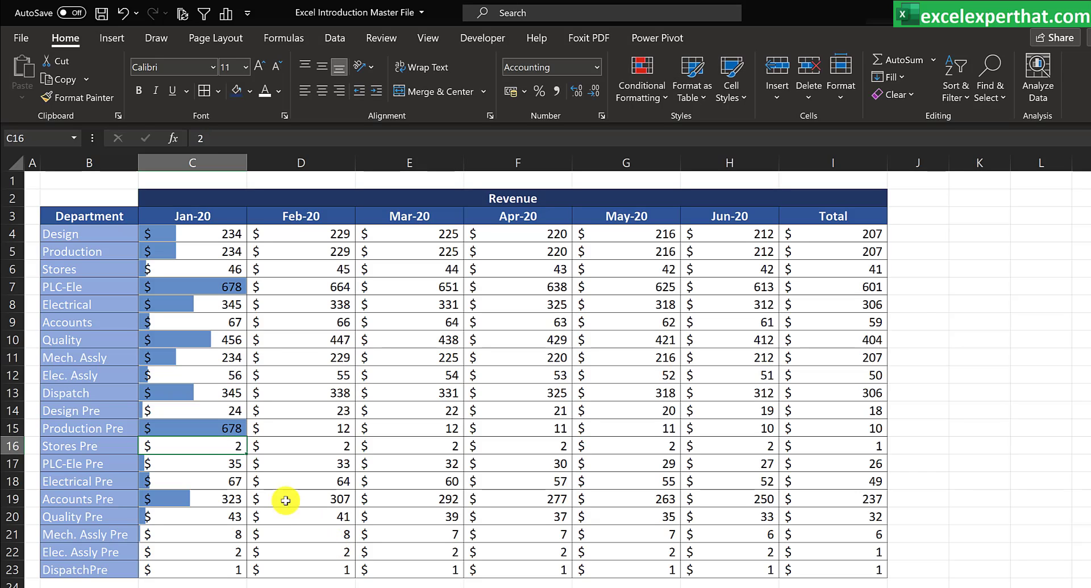
- Set the Production Pre value for Jan-20 in C15 to 1000
left_click(202, 428)
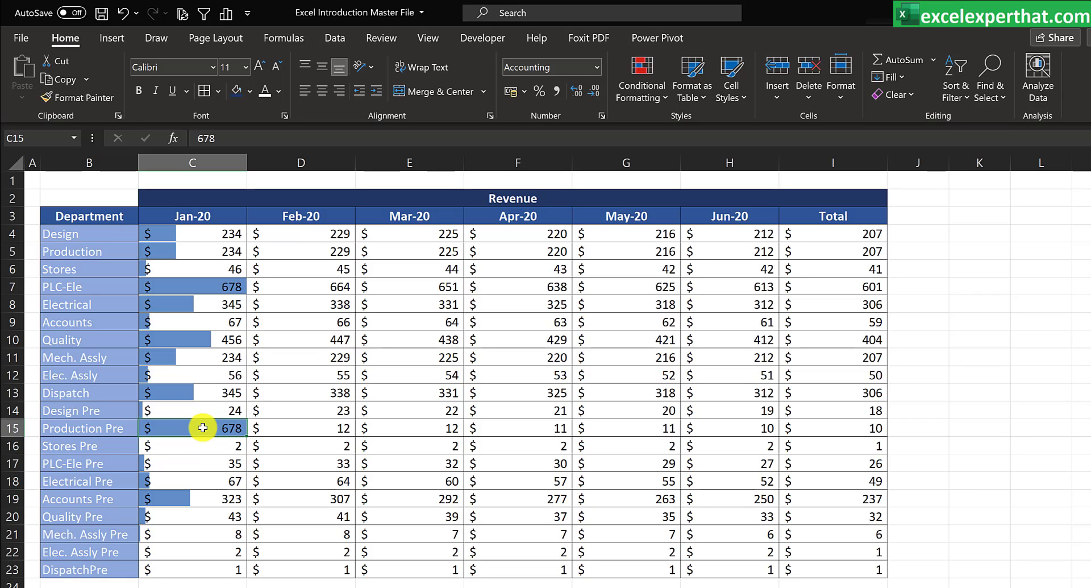
type("1,00")
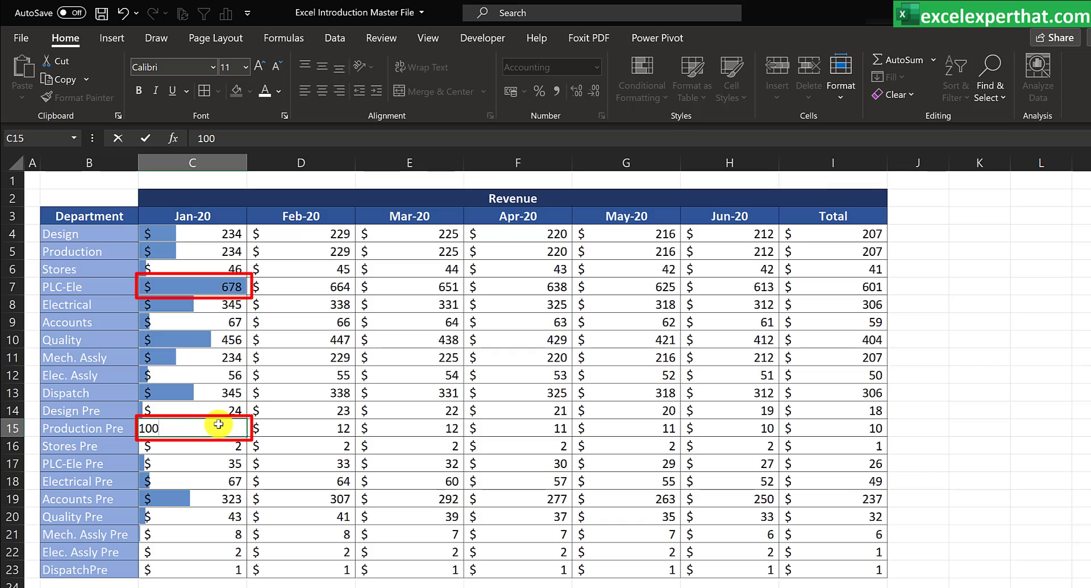
type("0")
key("Return")
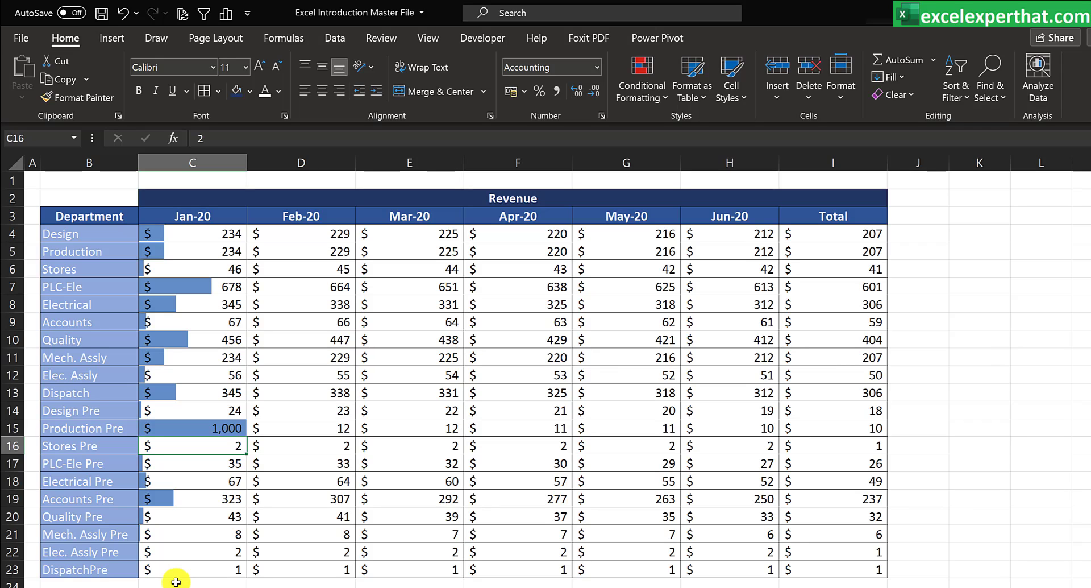
- Clear the conditional formatting rules from the Jan-20 values in C4:C23
left_click_drag(178, 573, 180, 221)
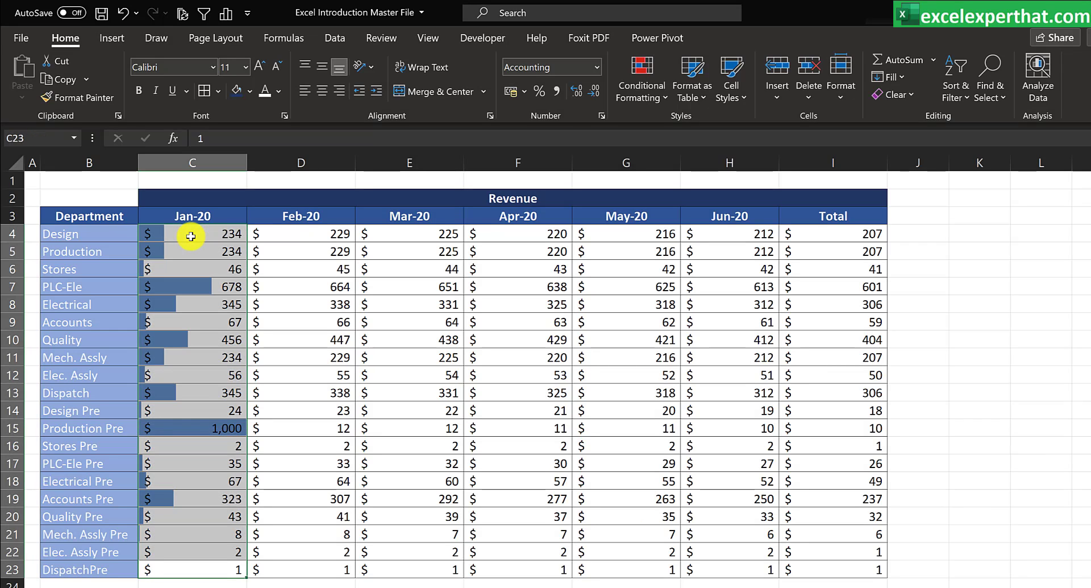
left_click(642, 85)
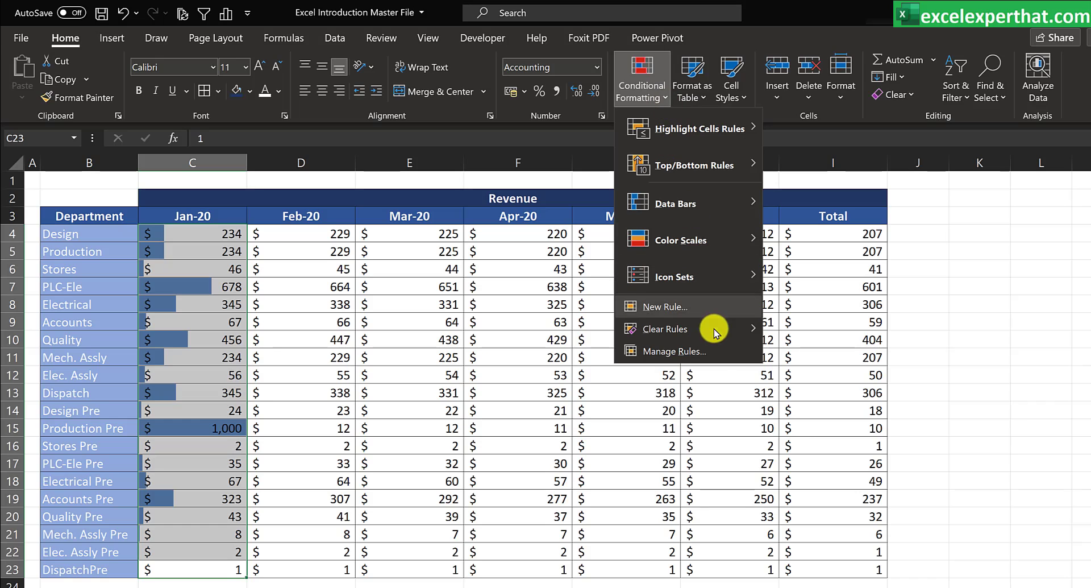
mouse_move(726, 333)
left_click(835, 331)
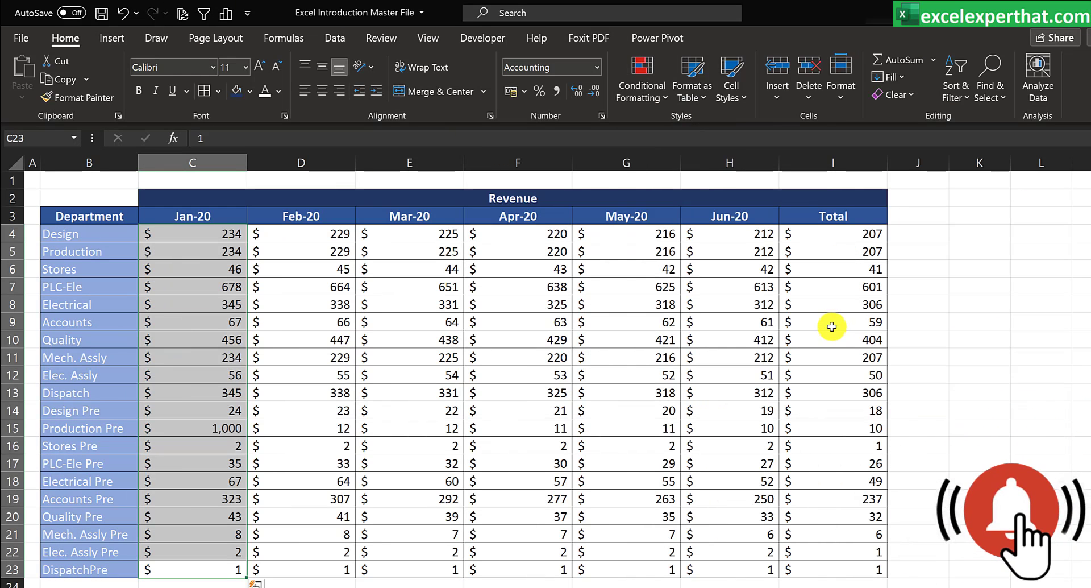
- Preview the gradient-fill and solid-fill data bar styles on the Jan-20 values in C4:C23, without applying one
left_click(641, 89)
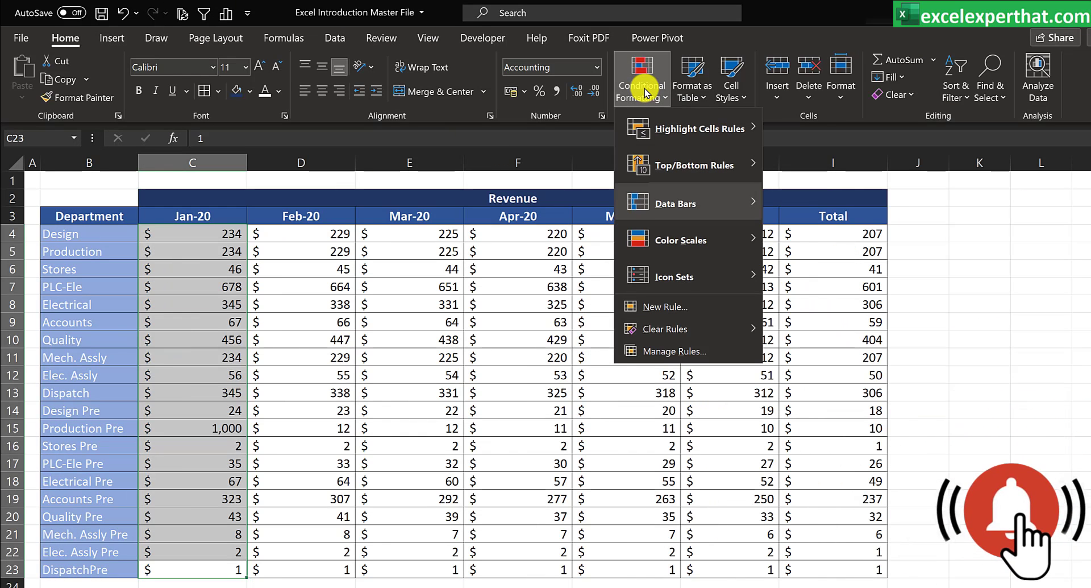
mouse_move(750, 205)
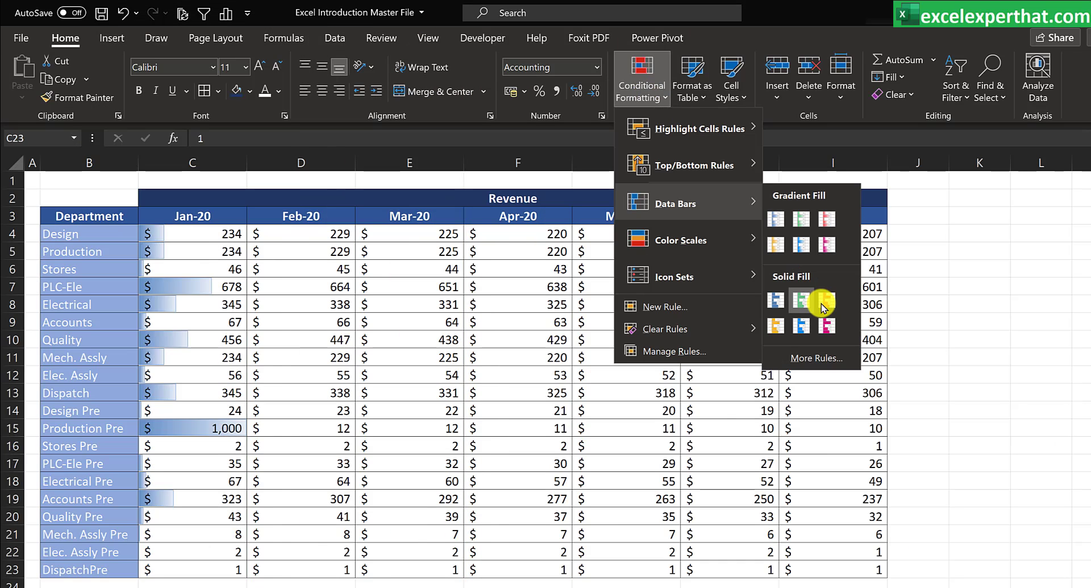
key("Down")
key("Left")
key("Left")
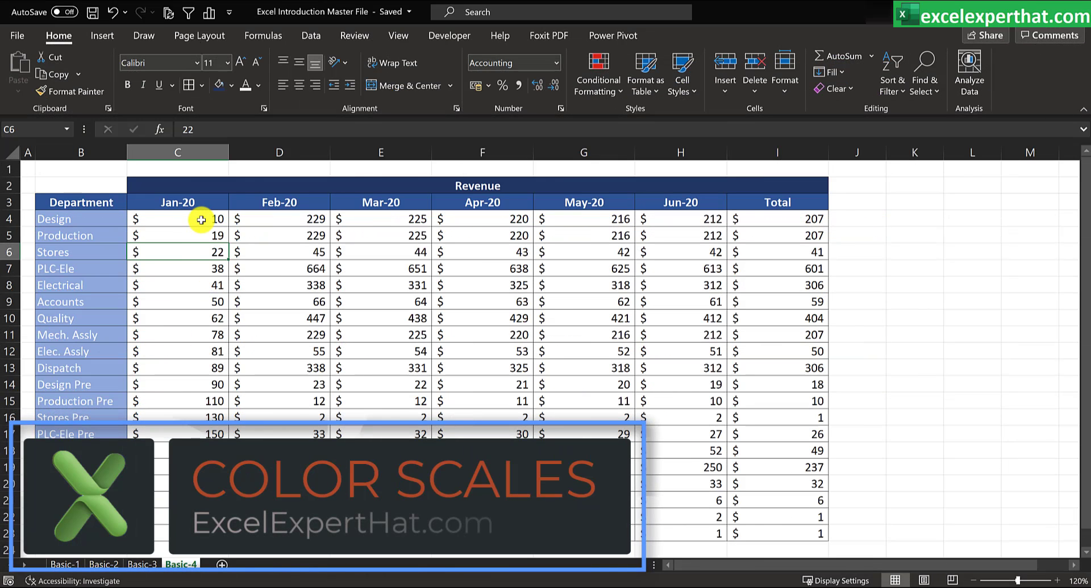
- Apply the Green - Yellow - Red color scale to the Jan-20 values in C4:C23 on the Basic-4 sheet
left_click_drag(201, 219, 199, 533)
left_click(599, 86)
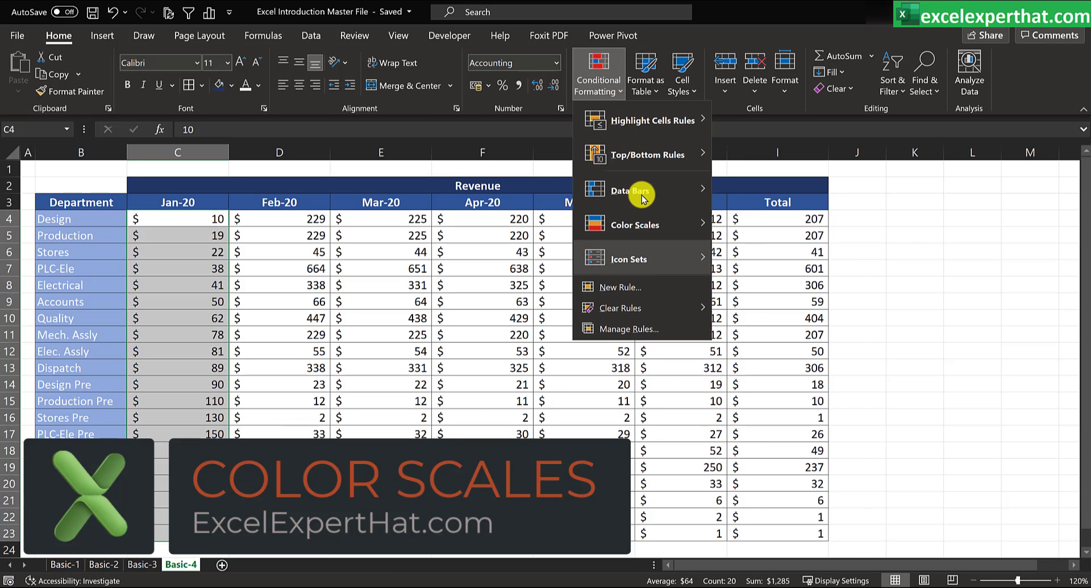
mouse_move(652, 225)
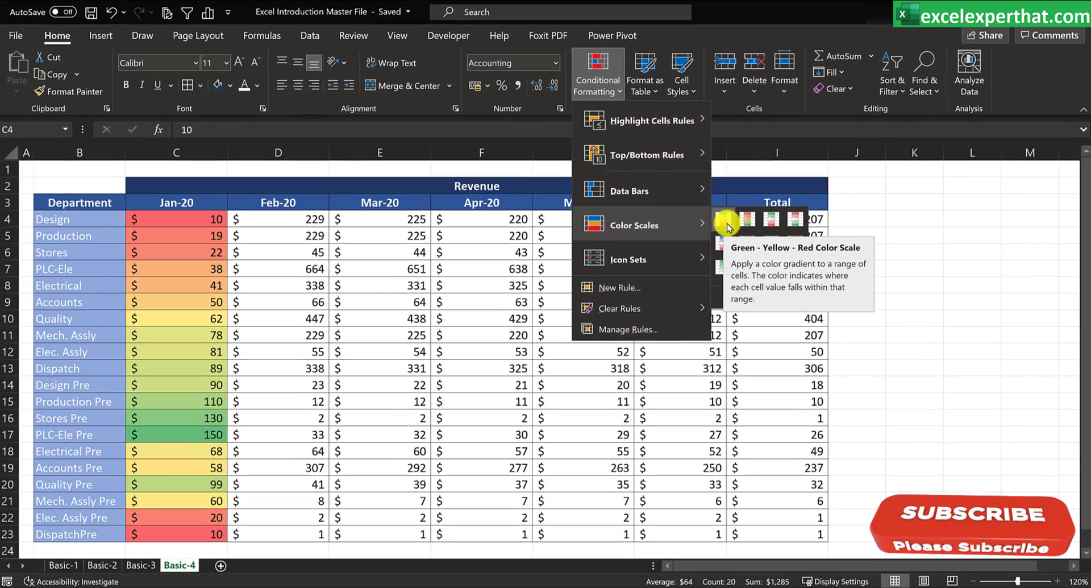
left_click(728, 226)
- Examine how the color scale shades the lowest and highest Jan-20 values, including C4, C6, C22 and C15:C17
left_click(202, 253)
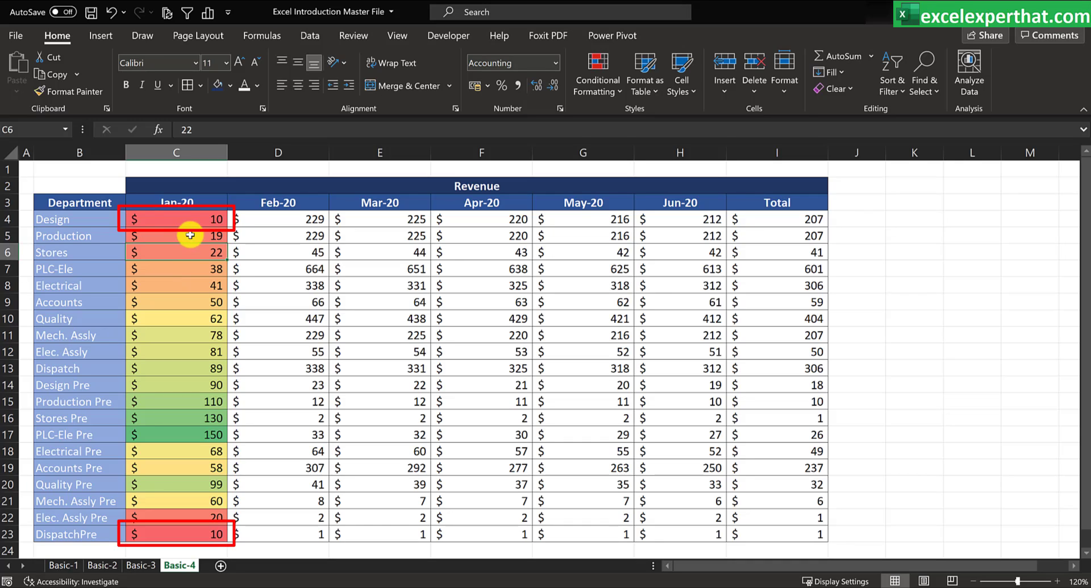
left_click(182, 218)
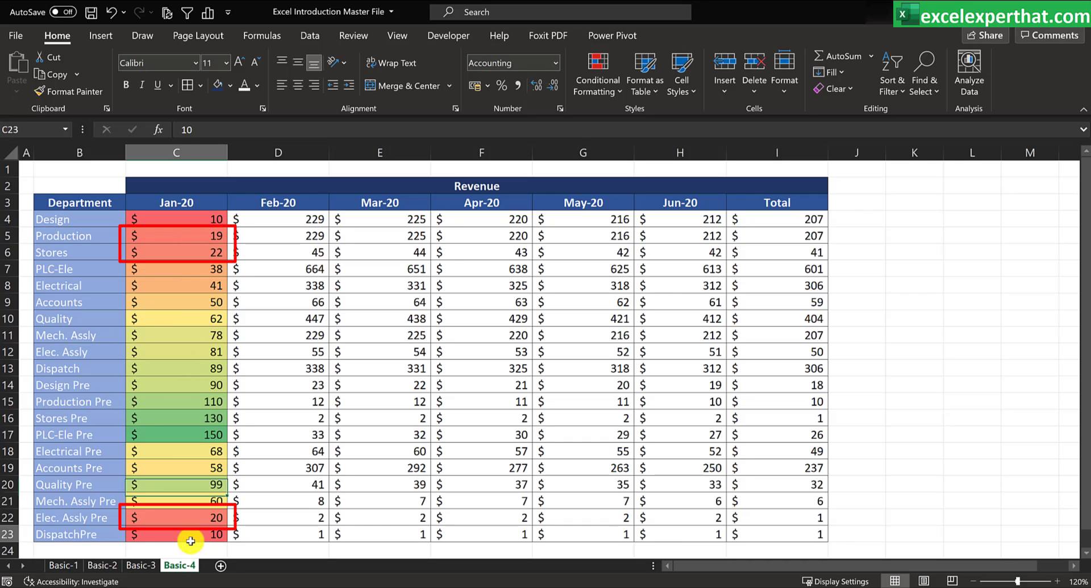
left_click(184, 519)
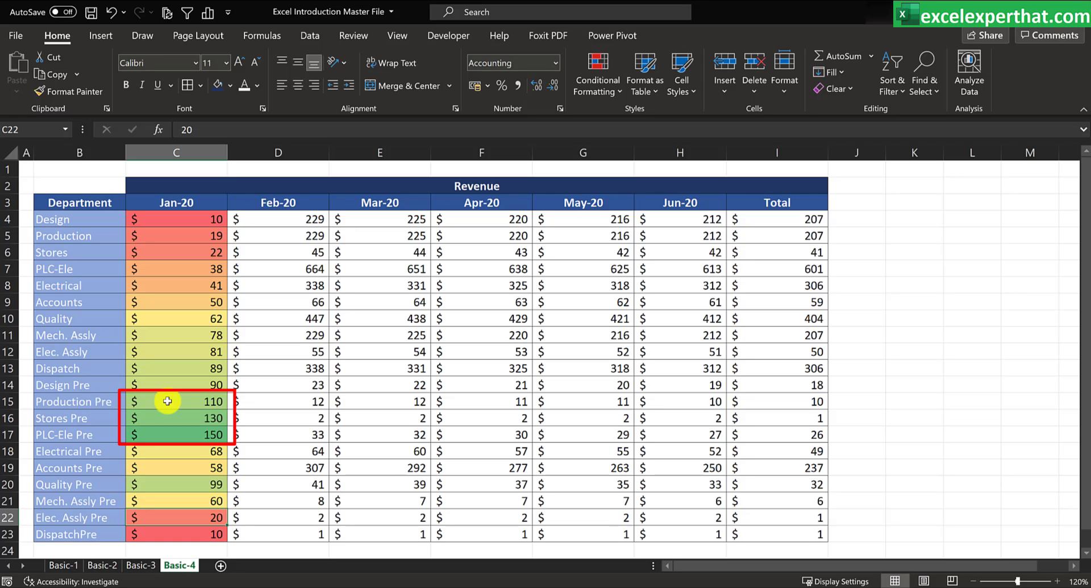
mouse_move(167, 402)
left_mouse_down()
mouse_move(175, 456)
mouse_move(188, 398)
left_mouse_up()
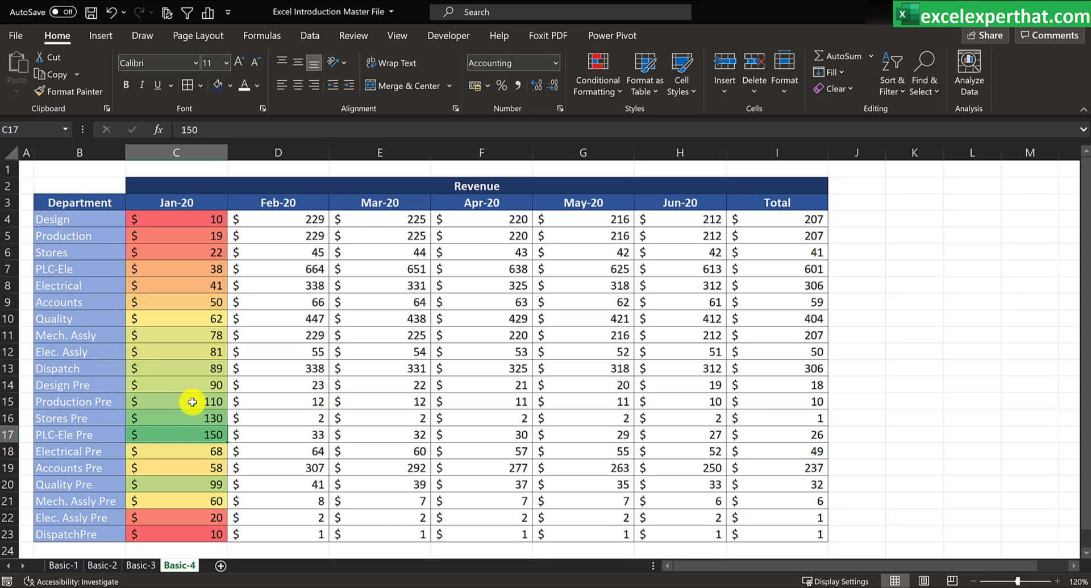
left_click(190, 420)
left_click(183, 437)
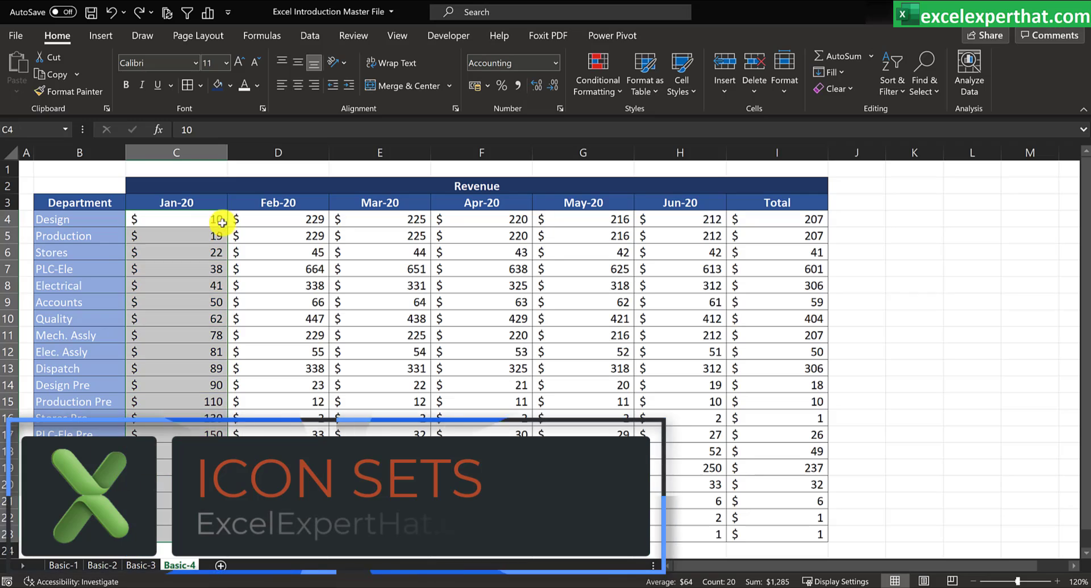
- Apply the colored five-arrow icon set to all revenue values in C4:I23
left_click_drag(221, 222, 799, 531)
left_click(620, 91)
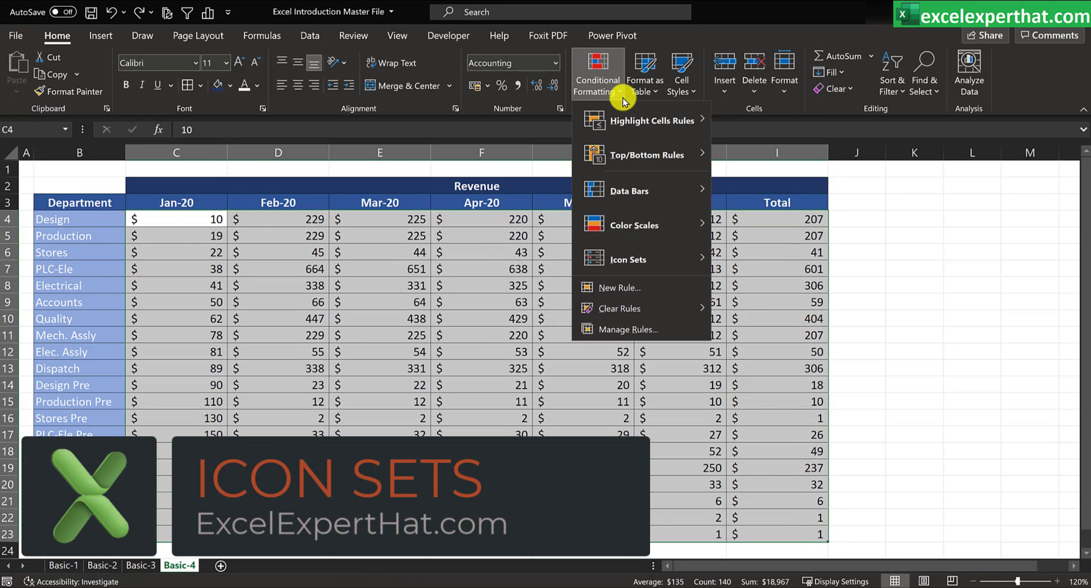
mouse_move(666, 259)
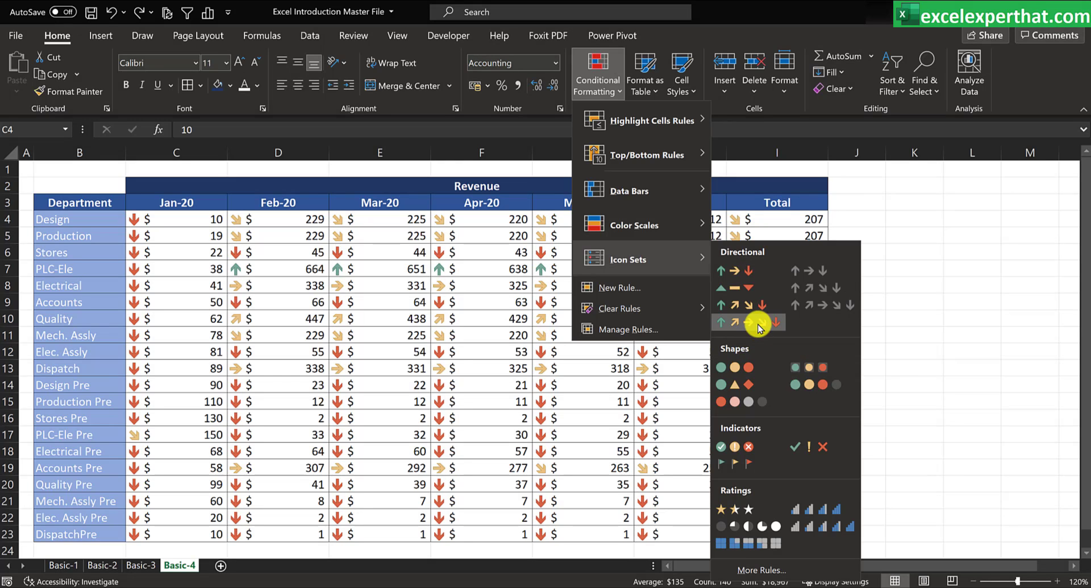
left_click(758, 328)
- Examine the arrow icons of the low values in C4:C16 and in the Feb-20 cells D12 and D14:D18
left_click(185, 265)
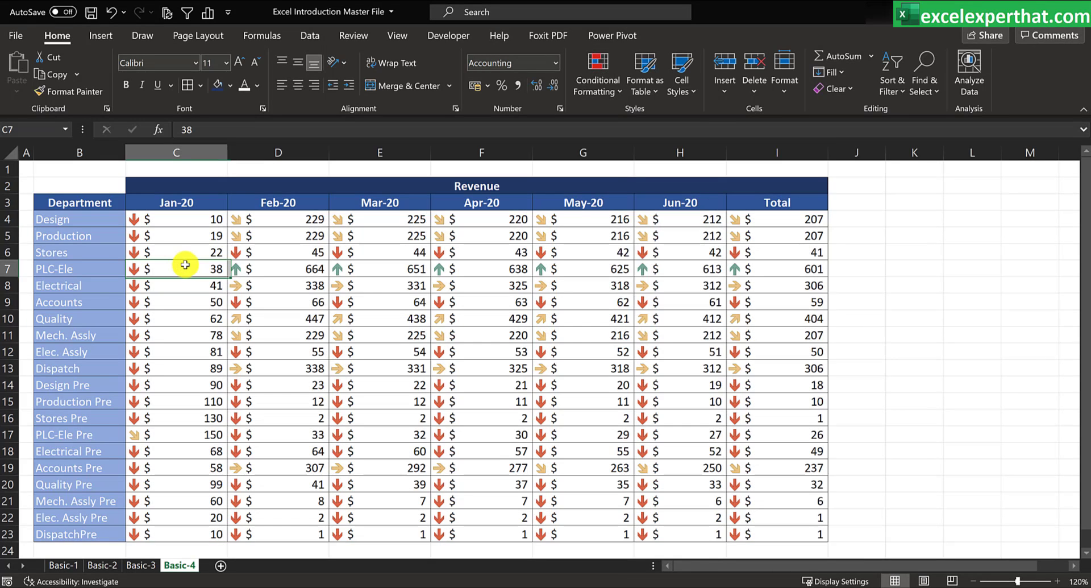
left_click(182, 218)
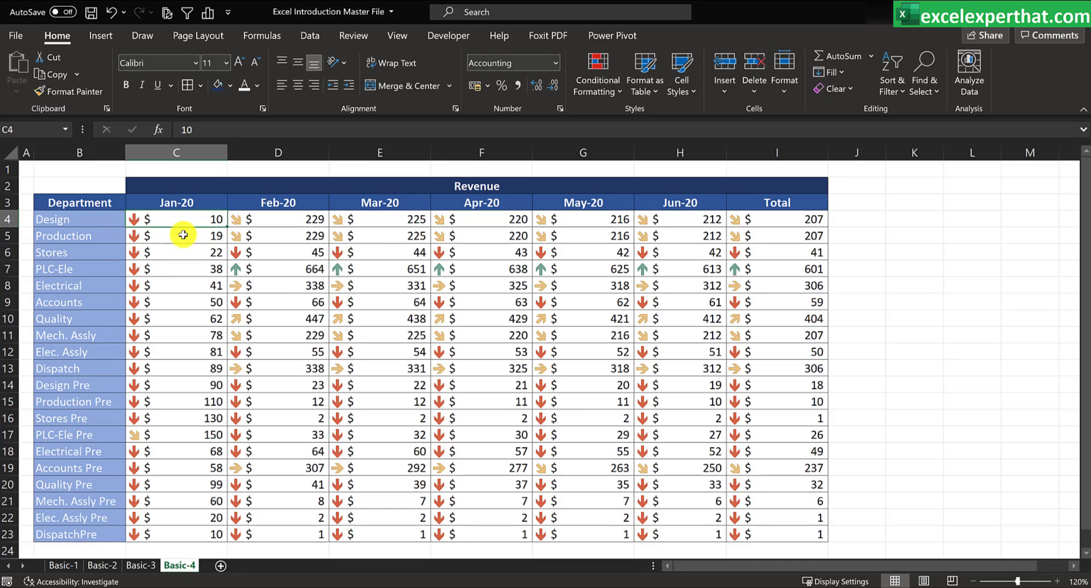
left_click_drag(183, 235, 185, 425)
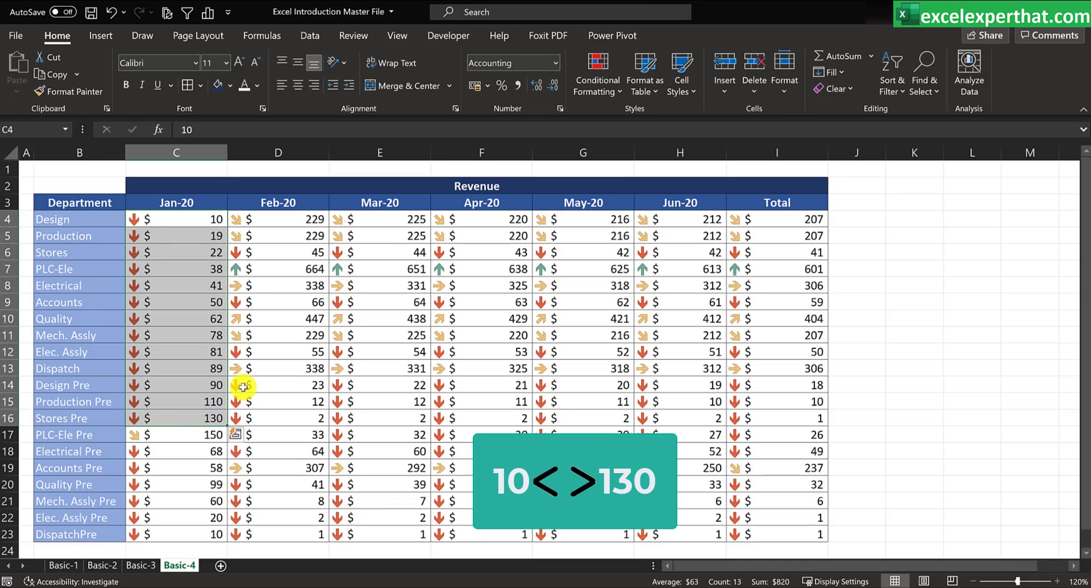
left_click(263, 349)
left_click_drag(276, 382, 285, 454)
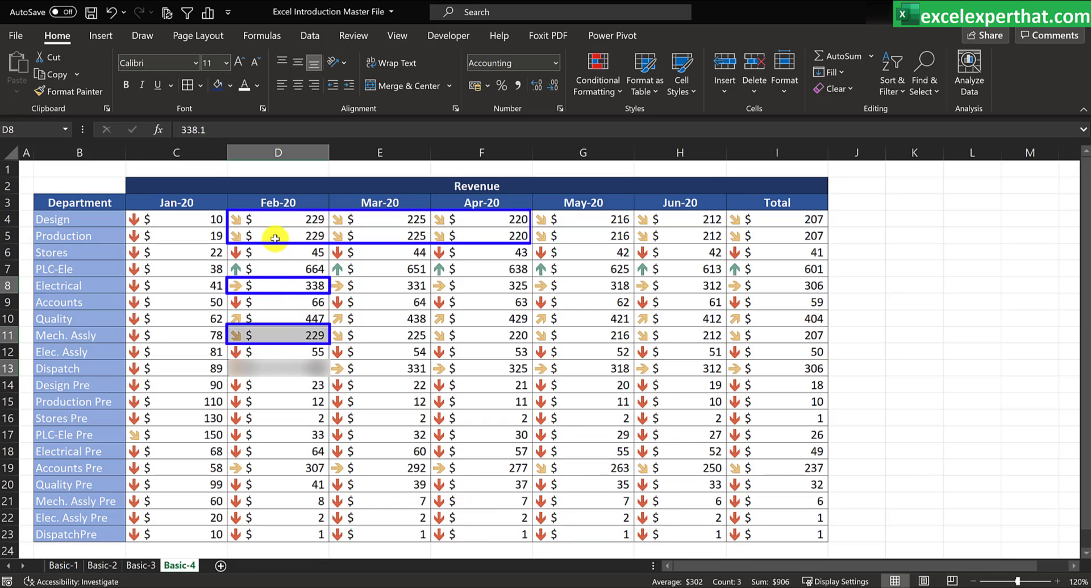
- Add the Design and Production values from Feb-20 to May-20, D4:G5, to the selection to compare their arrow icons
left_click_drag(276, 235, 278, 222)
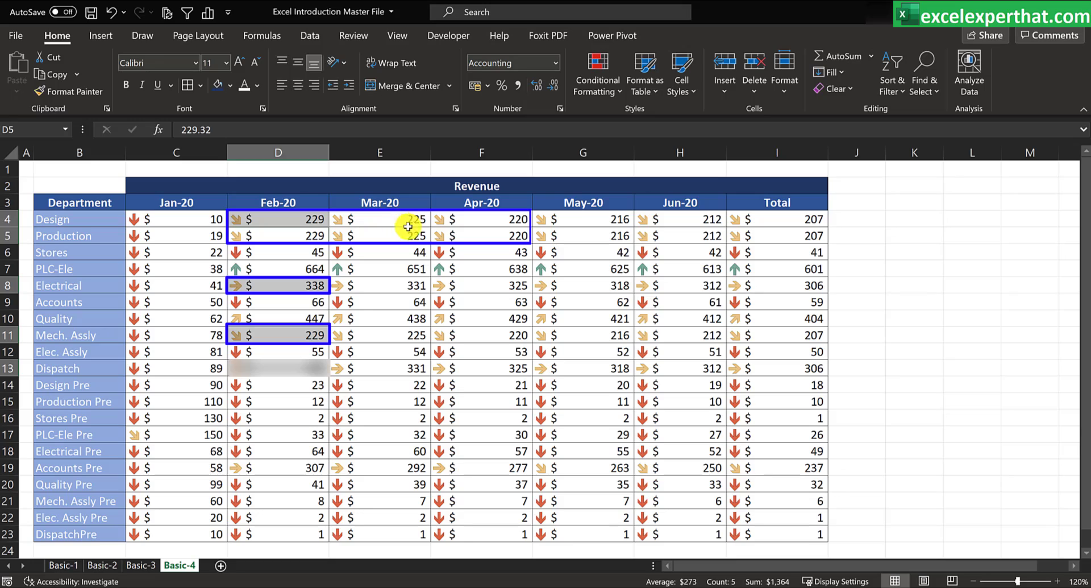
left_click_drag(409, 224, 420, 230)
left_click_drag(509, 218, 515, 231)
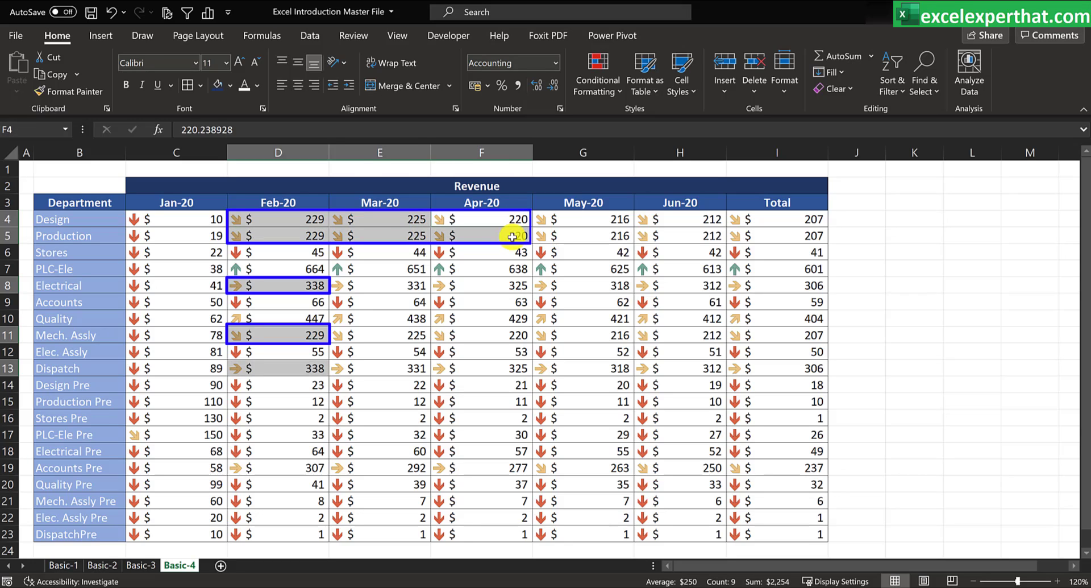
left_click(592, 220, "ctrl")
left_click_drag(597, 234, 598, 235)
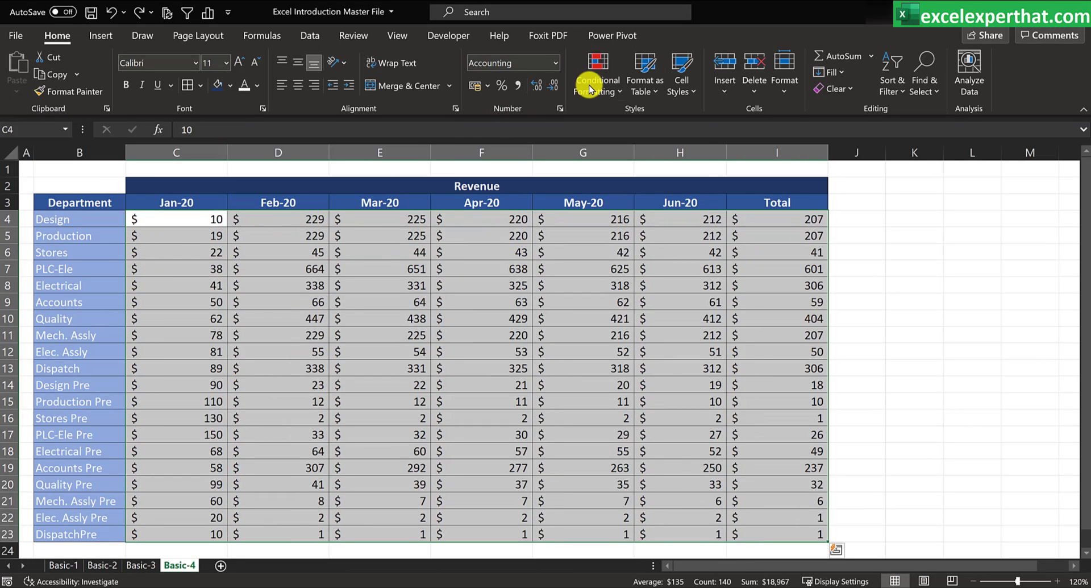
- Create a new formatting rule for C4:I23 that formats only cells containing values between 12 and 40
left_click(590, 86)
mouse_move(653, 263)
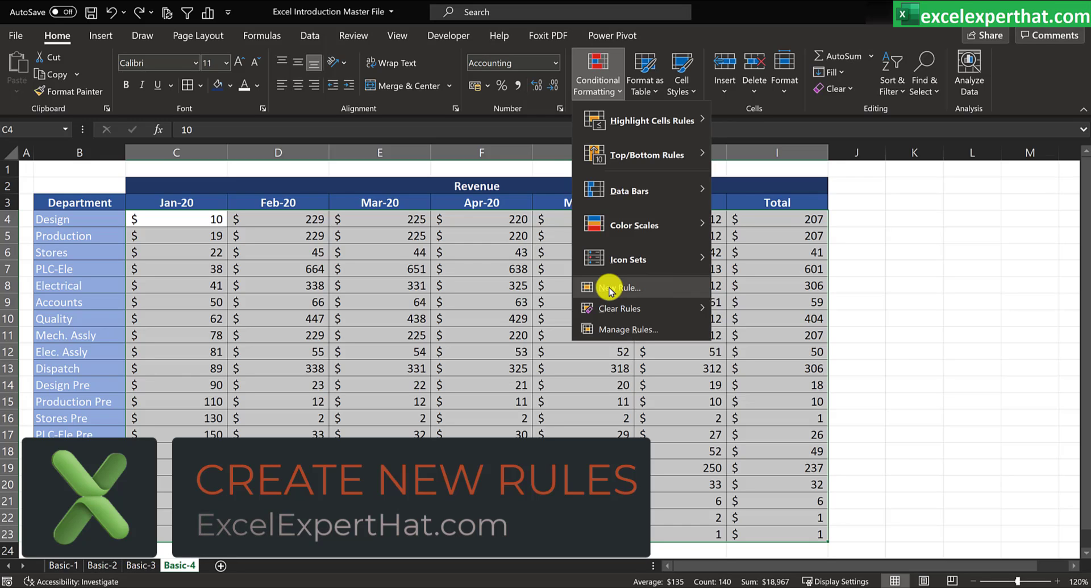
left_click(668, 284)
left_click_drag(631, 181, 412, 196)
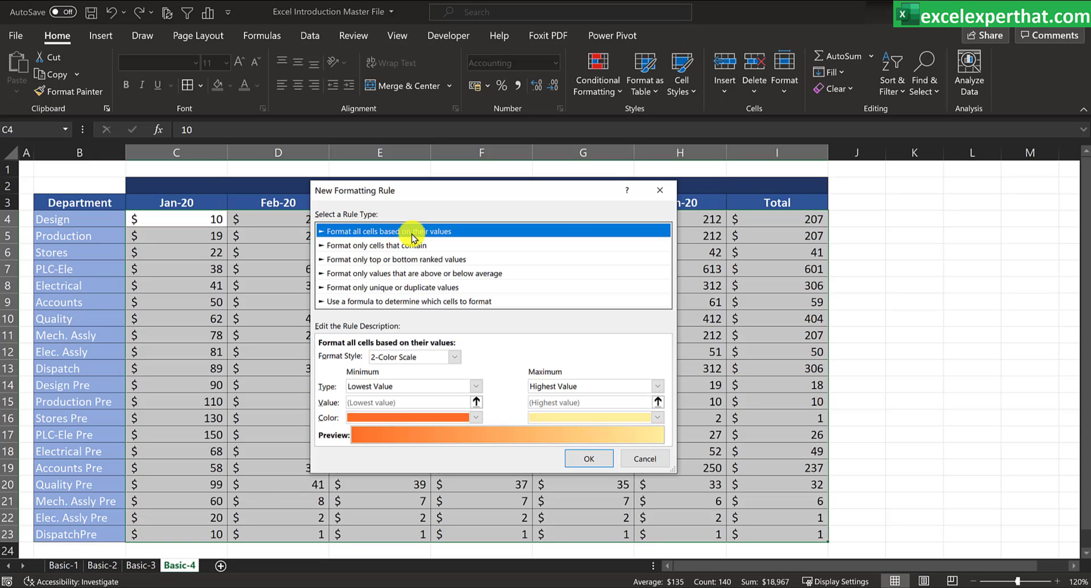
left_click(416, 245)
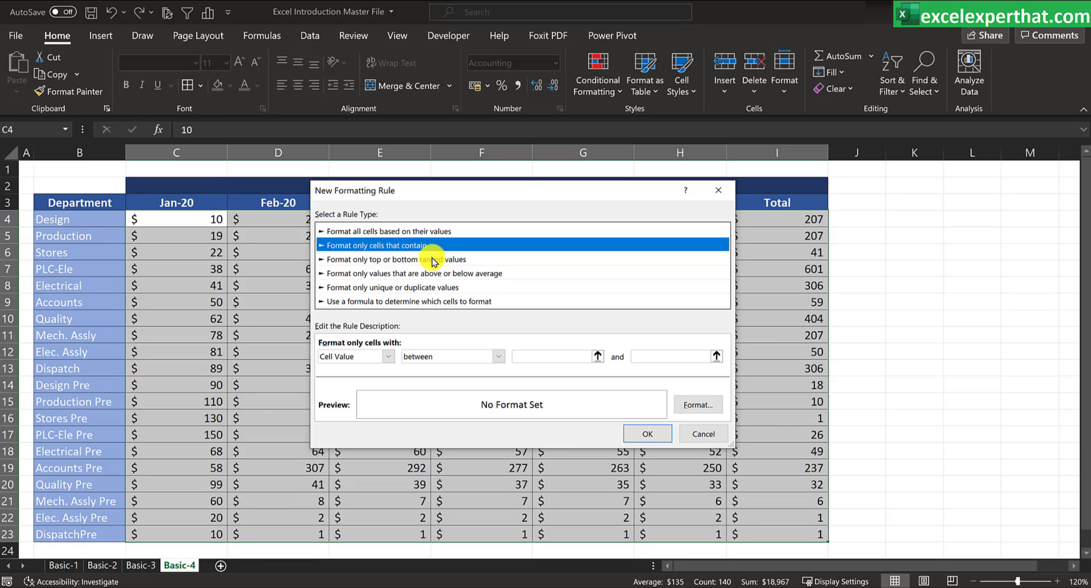
left_click(565, 344)
type("12")
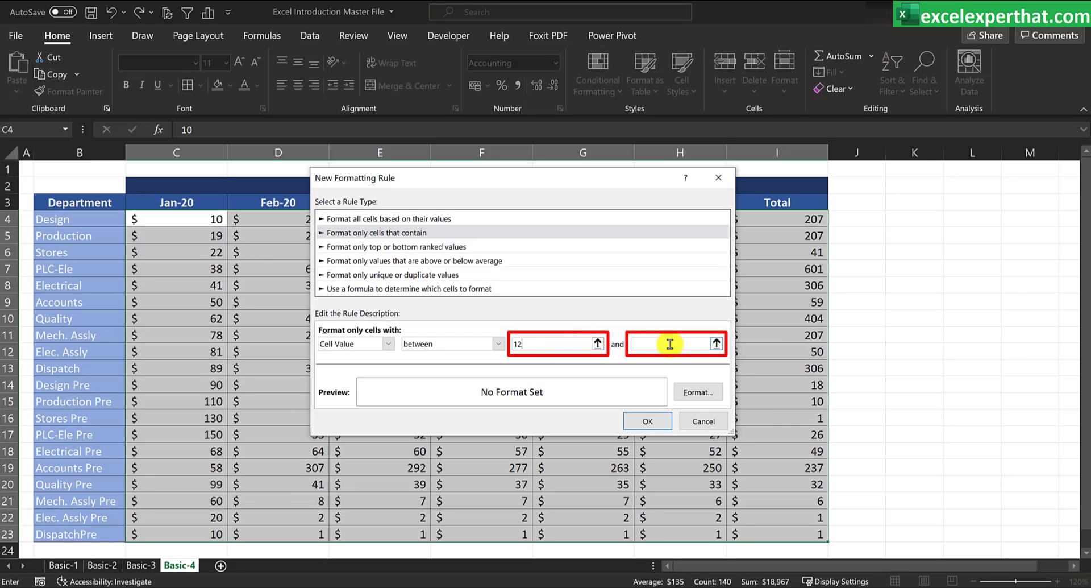
- Give the new rule a light green background fill and apply it to the revenue values
left_click(697, 392)
left_click(482, 119)
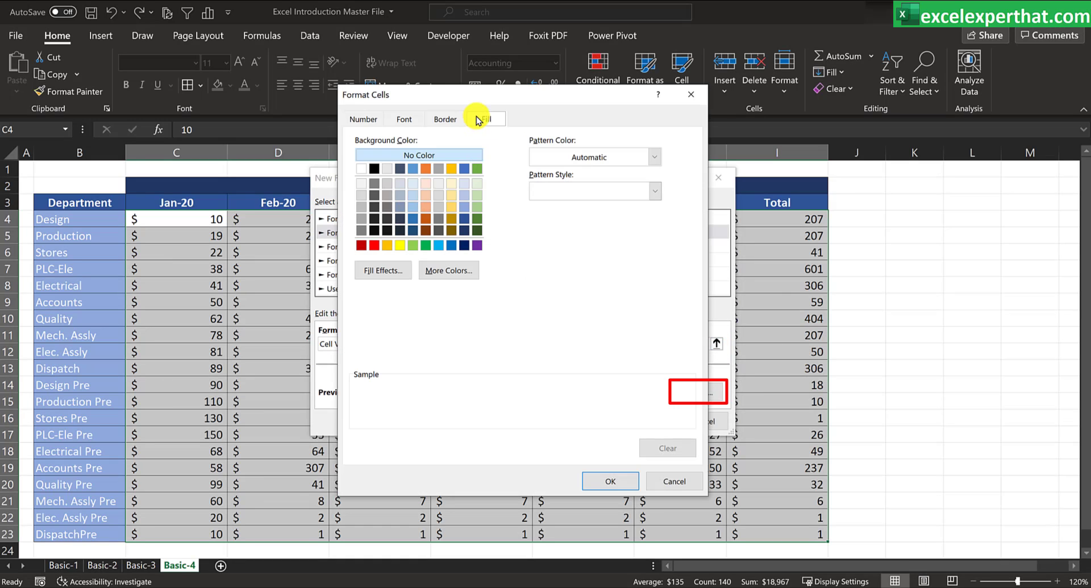
left_click(477, 206)
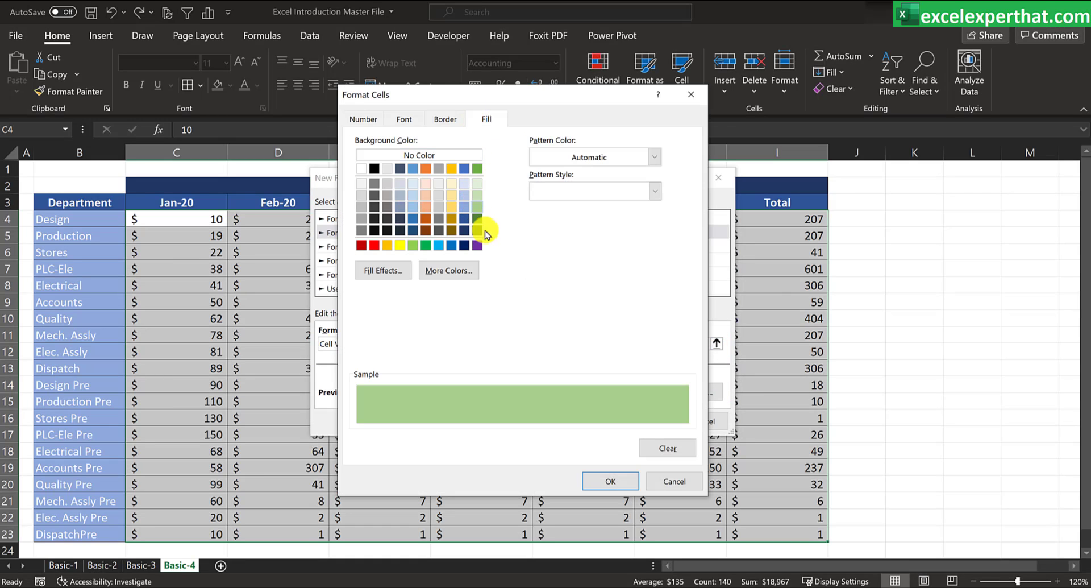
left_click(609, 480)
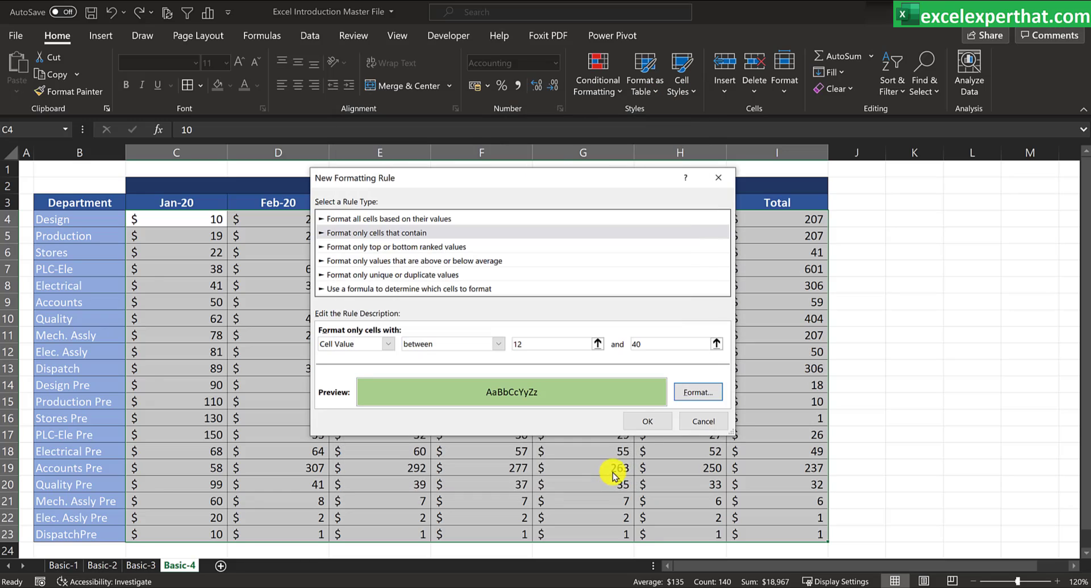
left_click(646, 423)
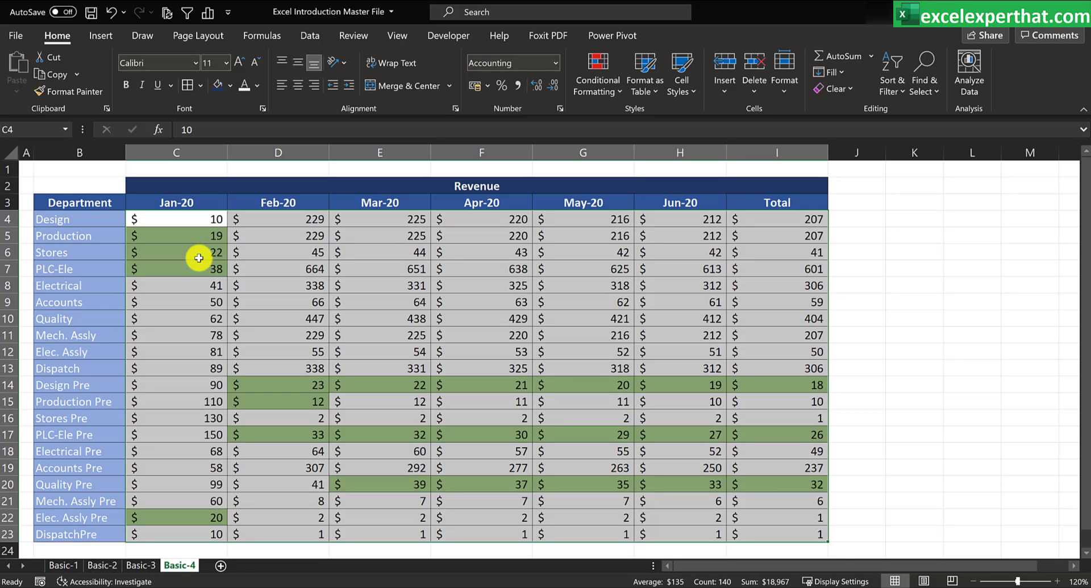
- Review the available rule types for a new formatting rule, without creating one
left_click(611, 97)
left_click(627, 288)
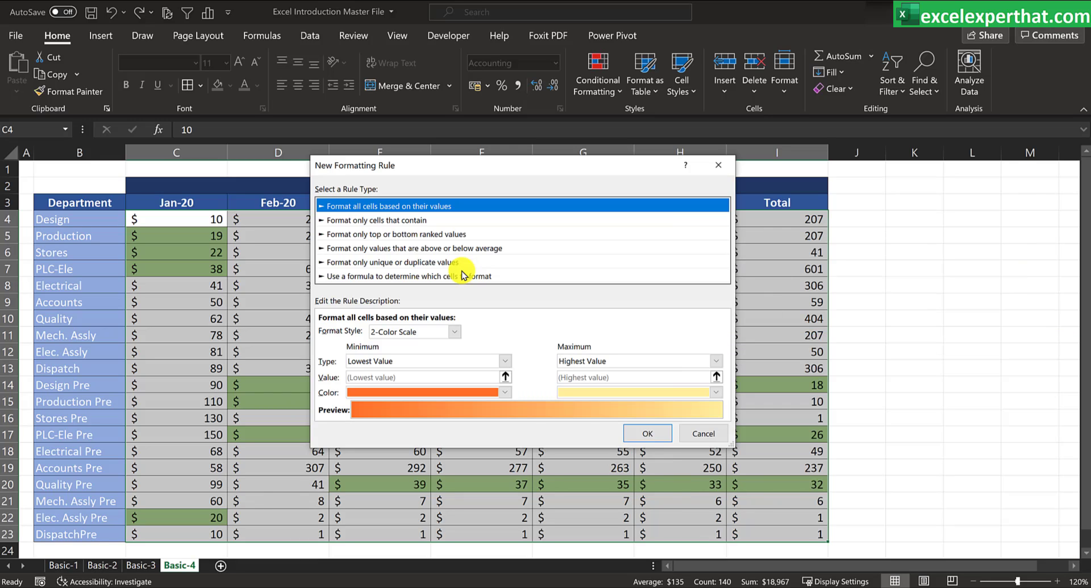
left_click(714, 438)
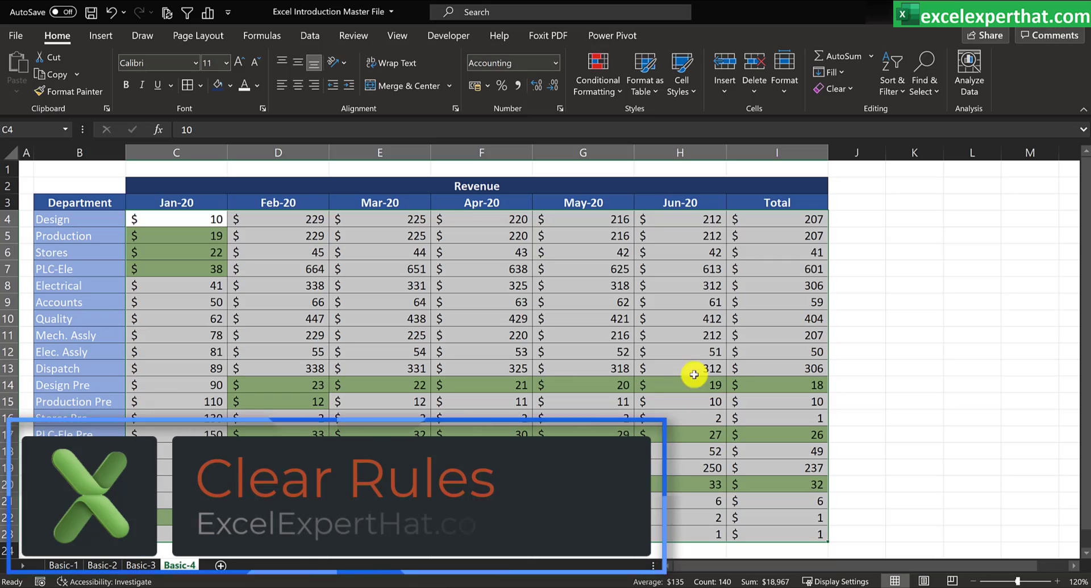
- Clear the conditional formatting rules from the entire Basic-4 sheet
left_click(598, 82)
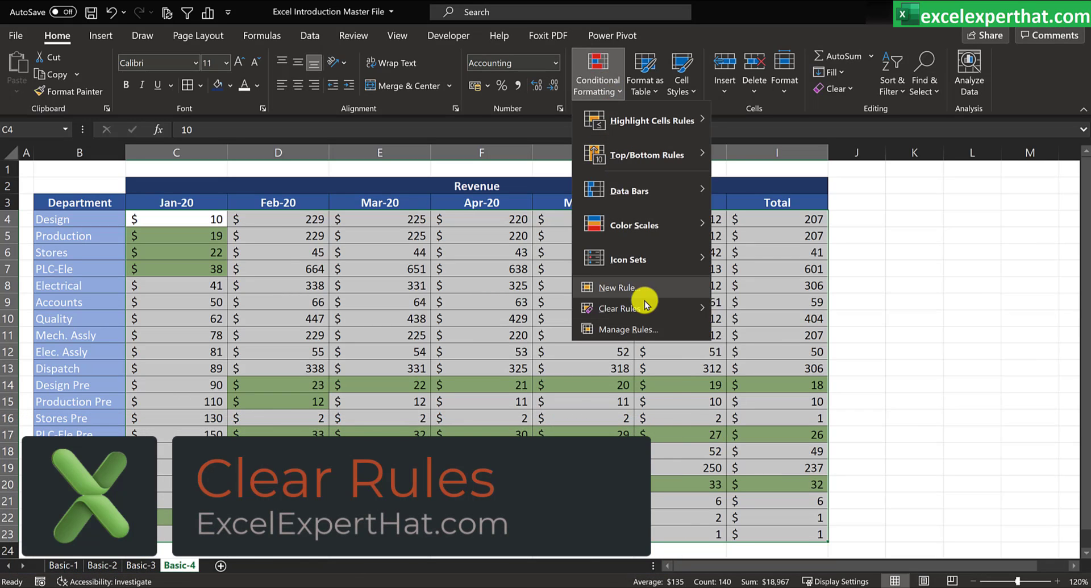
mouse_move(646, 304)
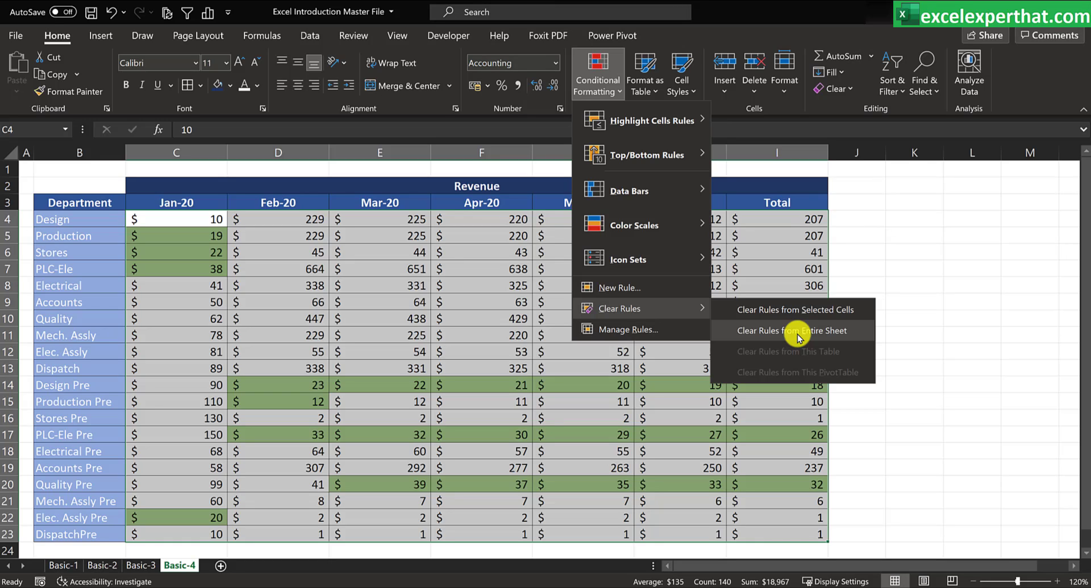
left_click(798, 336)
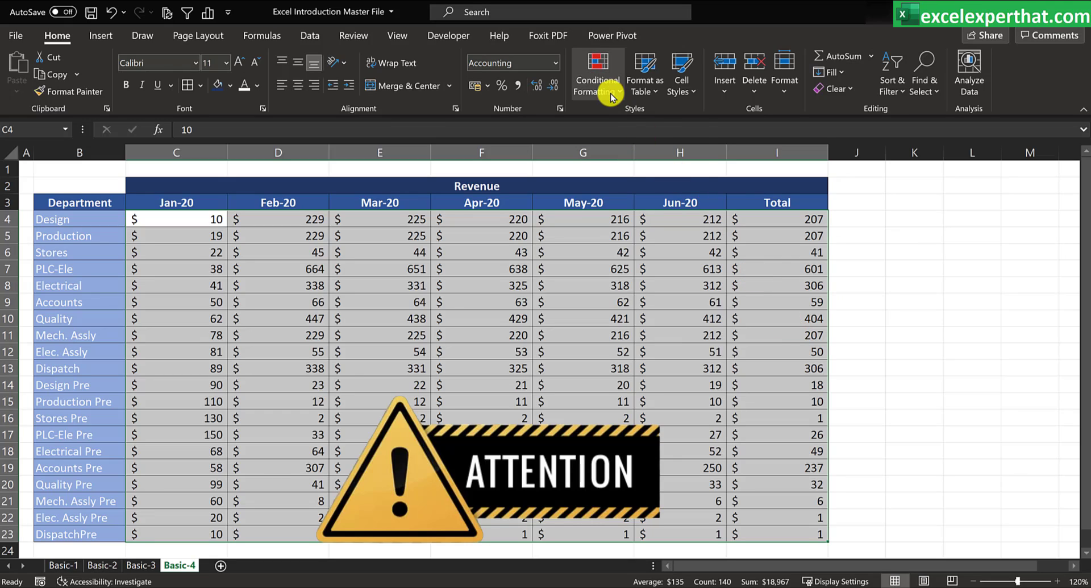
- Undo the clearing of the conditional formatting rules to restore them on the Basic-4 sheet
left_click(603, 74)
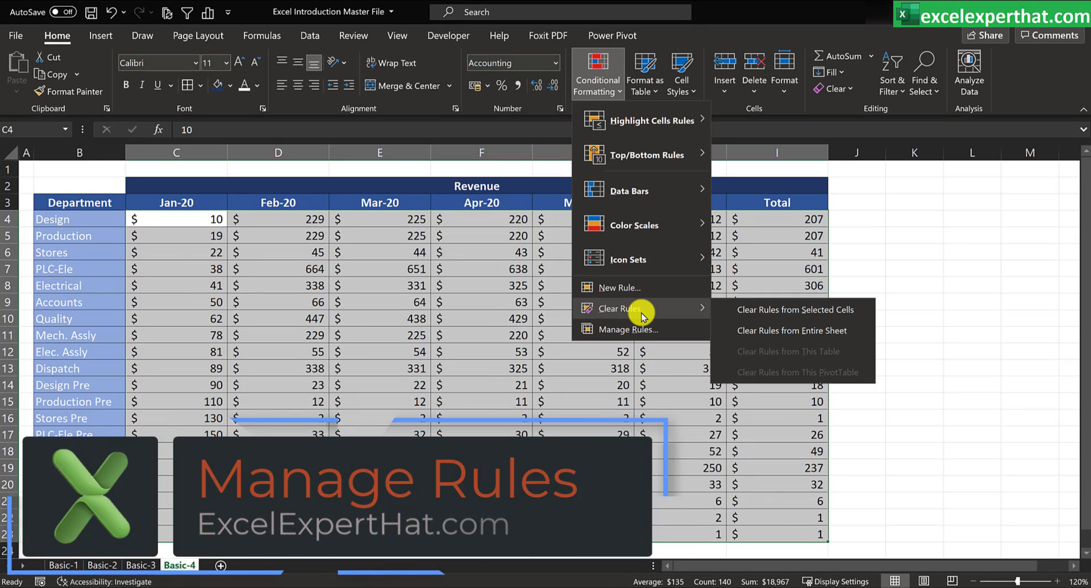
left_click(669, 335)
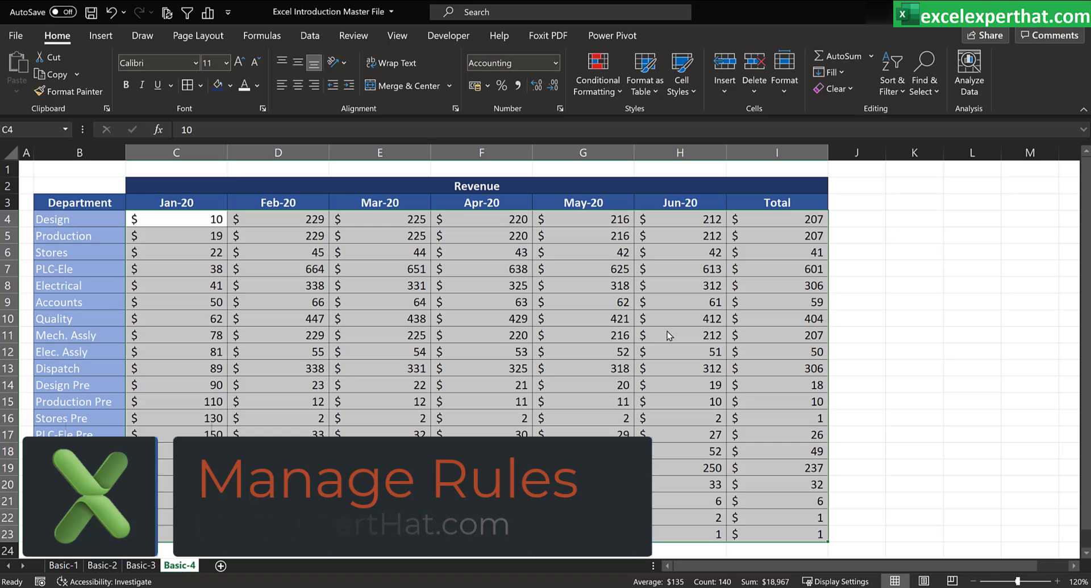
key("ctrl+z")
left_click(239, 298)
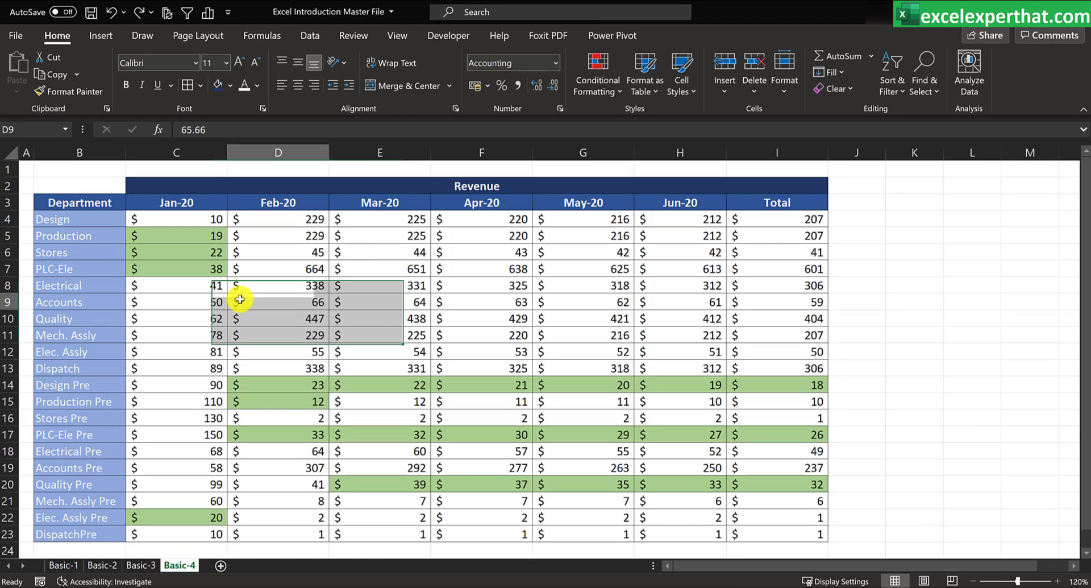
- Duplicate the conditional formatting rule for cell values between 12 and 40 in the rules manager
left_click(595, 85)
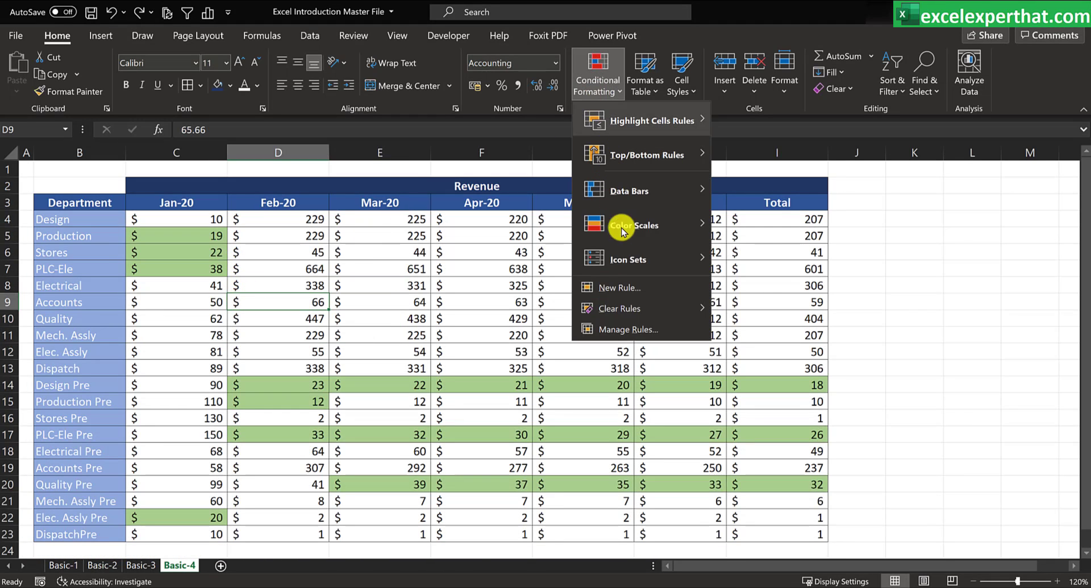
left_click(641, 331)
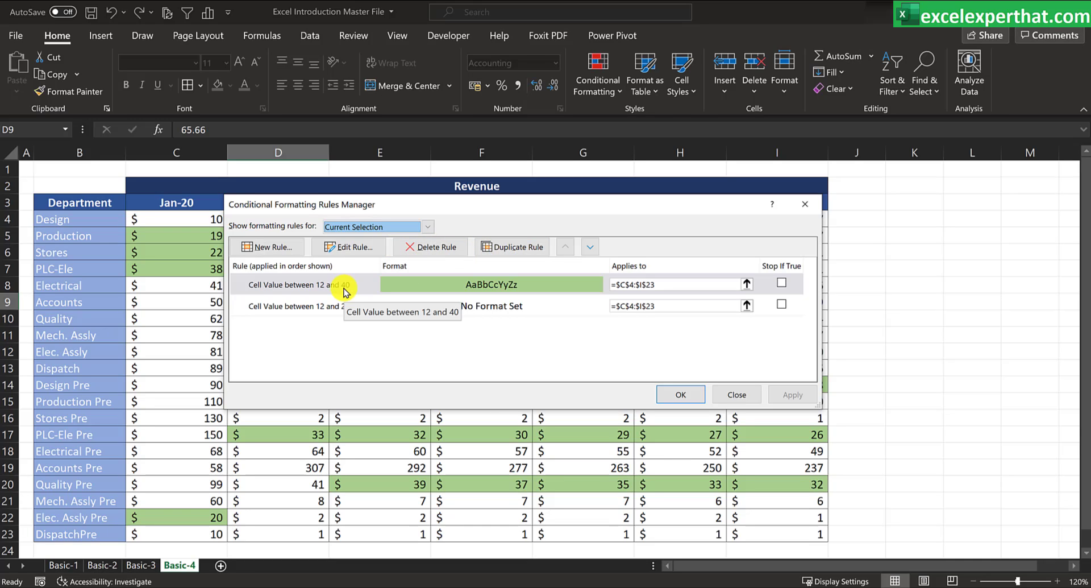
left_click(509, 292)
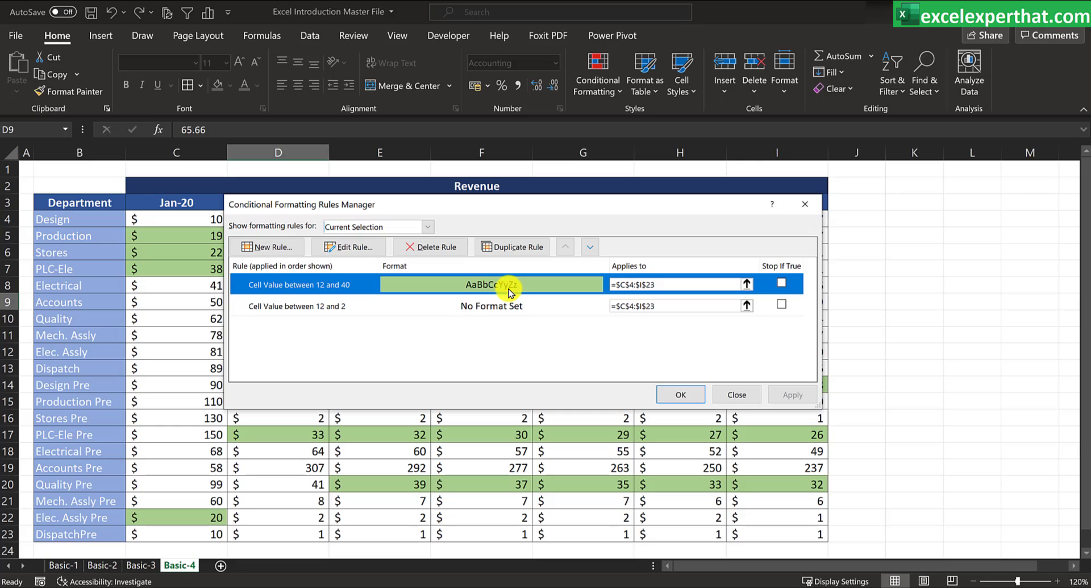
left_click(500, 245)
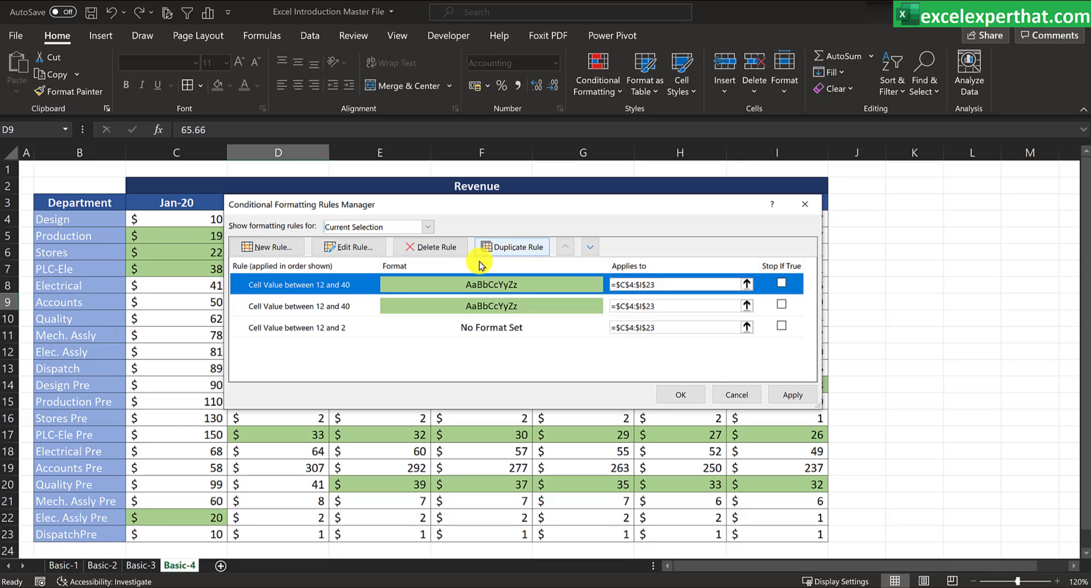
- Edit the duplicated rule so it formats cell values between 100 and 140
left_click(356, 306)
double_click(360, 307)
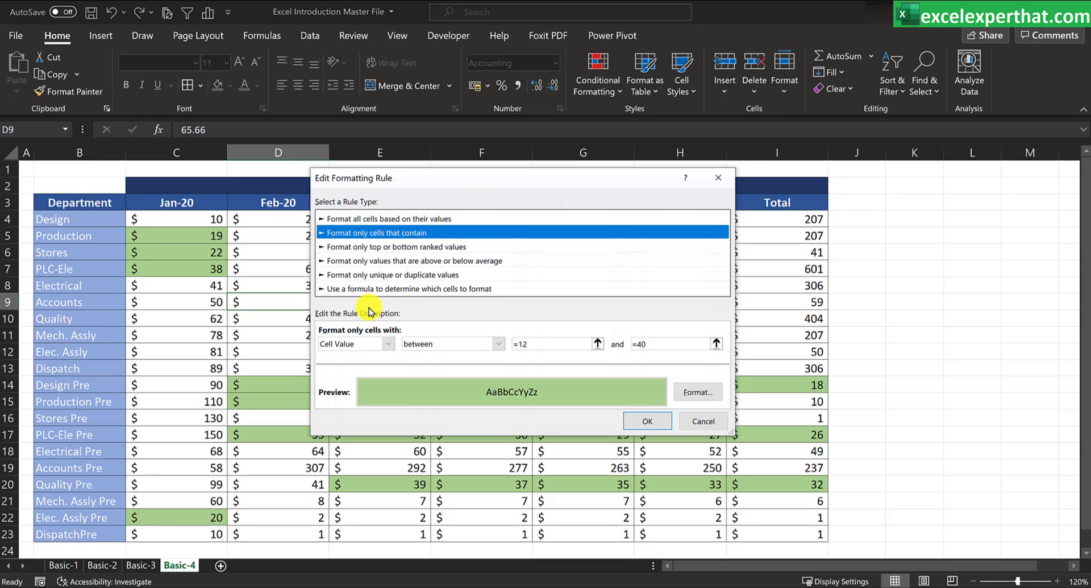
left_click(532, 343)
type("100")
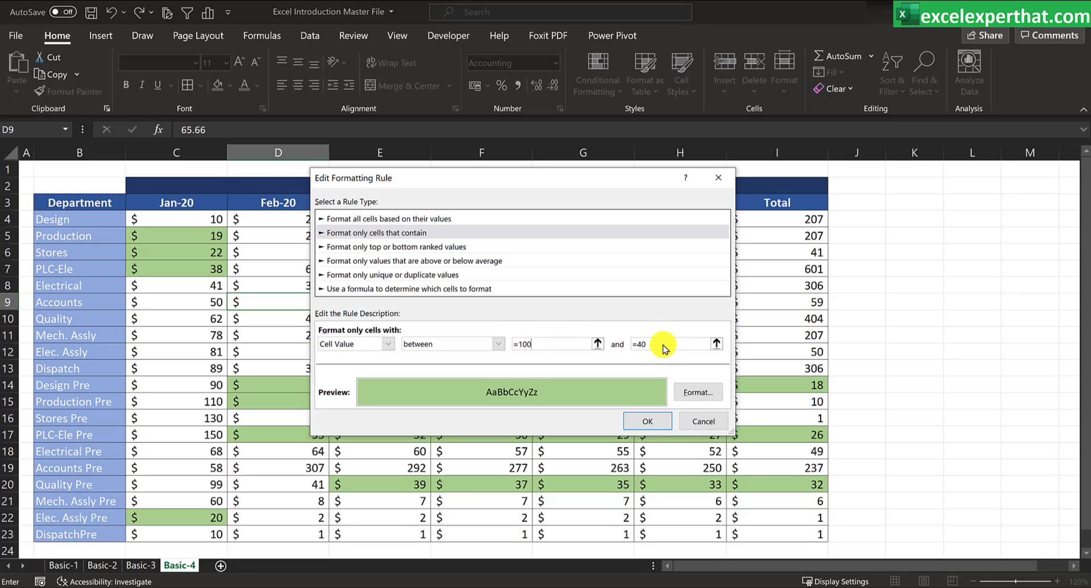
left_click(663, 343)
key("BackSpace")
key("BackSpace")
type("100")
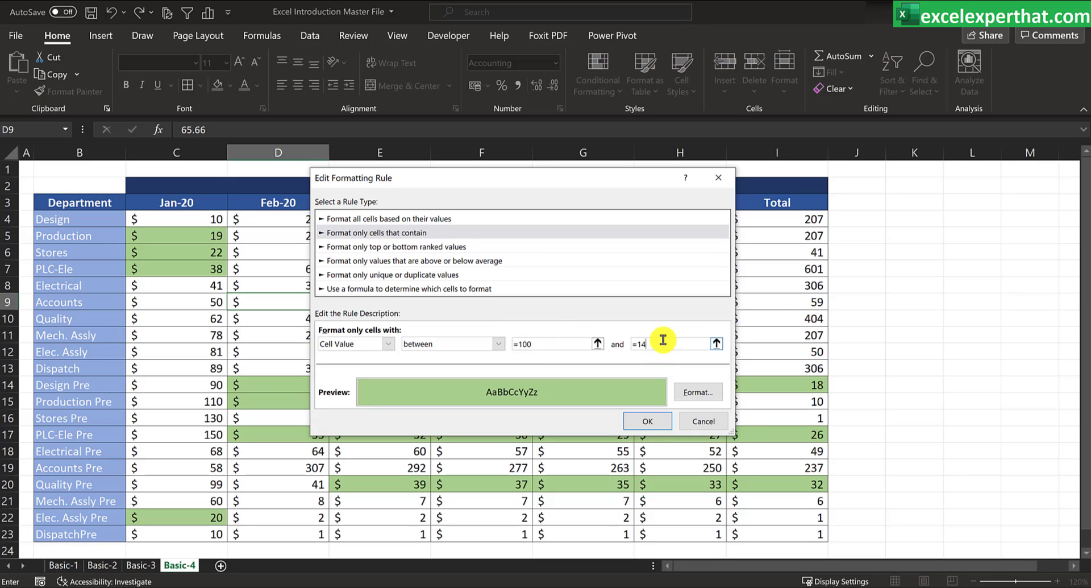
- Give the 100 to 140 rule a gold background fill and apply it to the revenue values
left_click(698, 392)
left_click(619, 473)
left_click(653, 421)
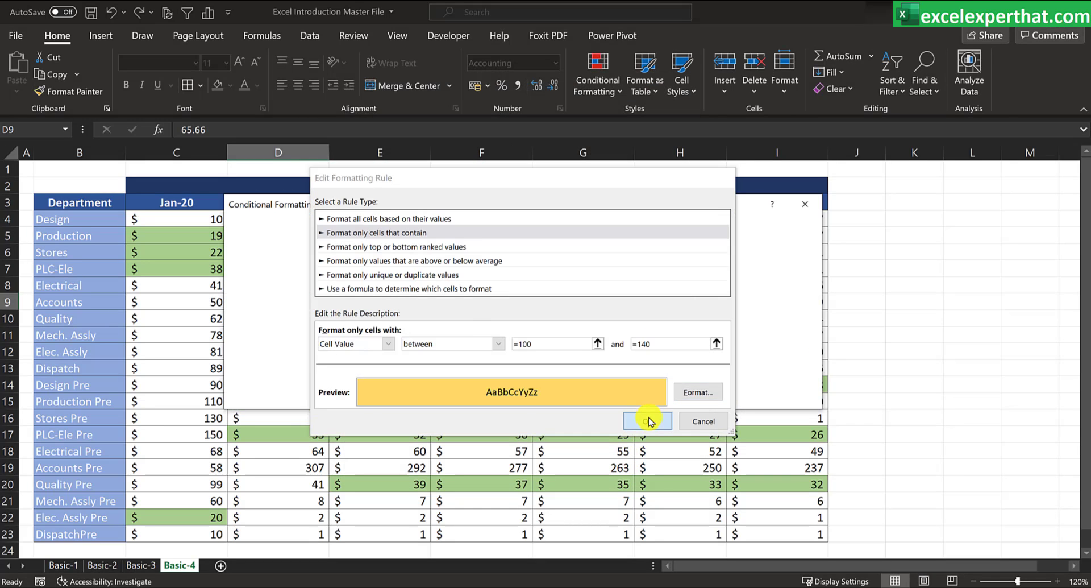
left_click(793, 395)
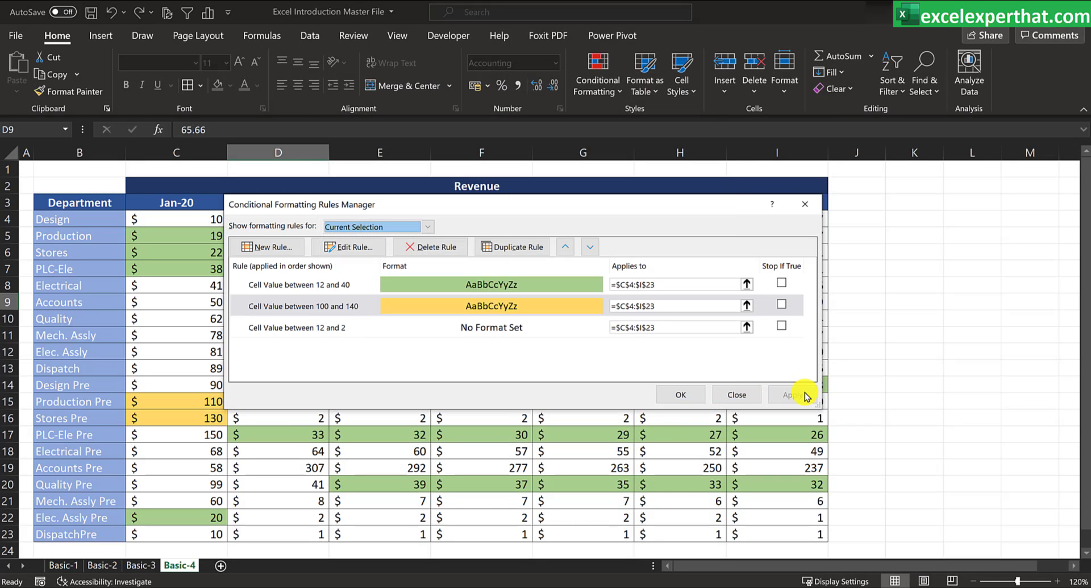
left_click(668, 393)
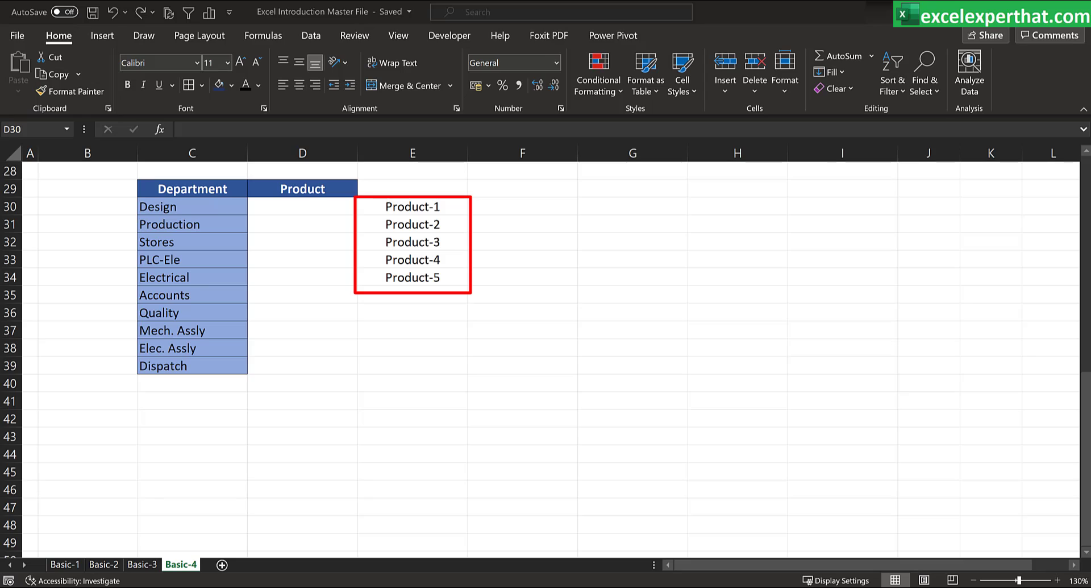
- Review the input message and error alert options in cell D30's data validation, and set its criteria to allow a List
left_click_drag(440, 211, 454, 279)
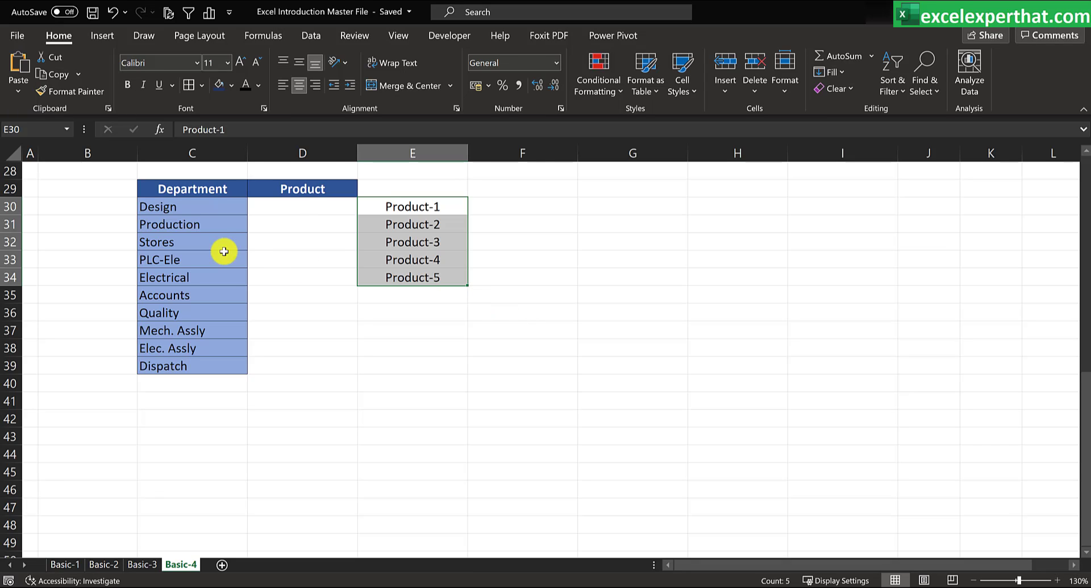
left_click(292, 207)
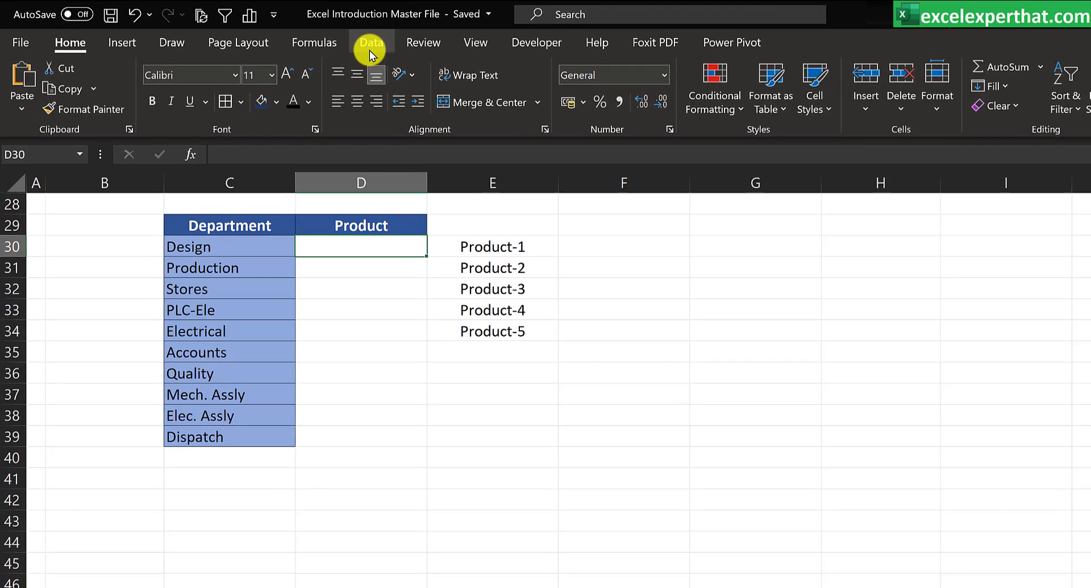
left_click(311, 35)
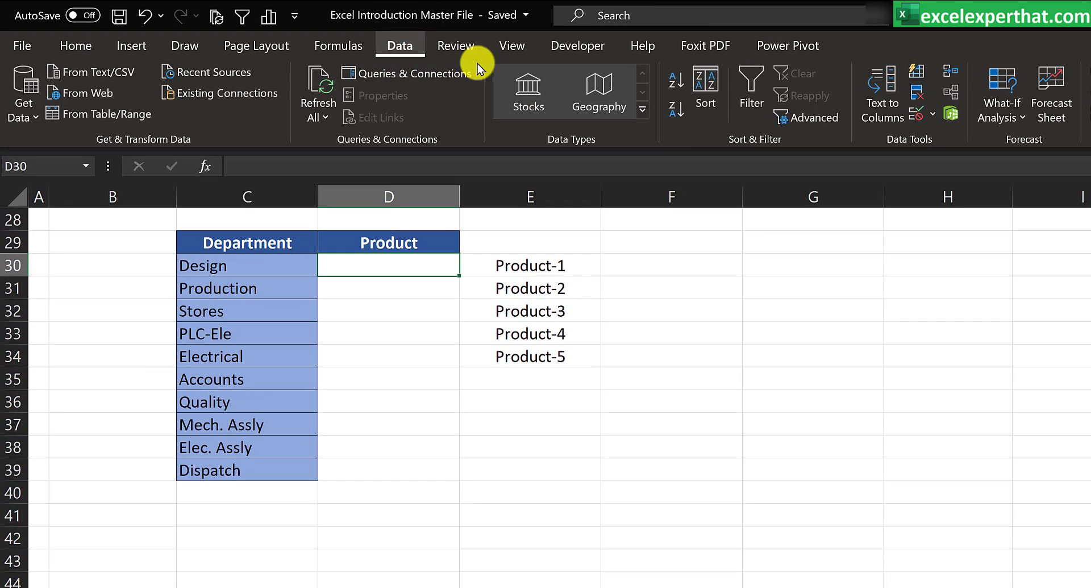
left_click(932, 116)
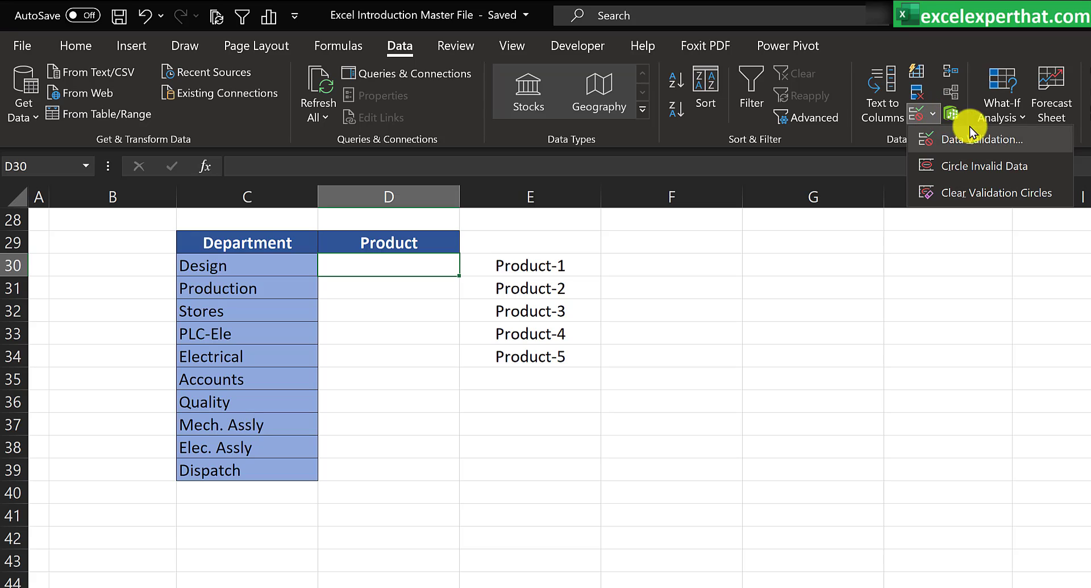
left_click(1010, 142)
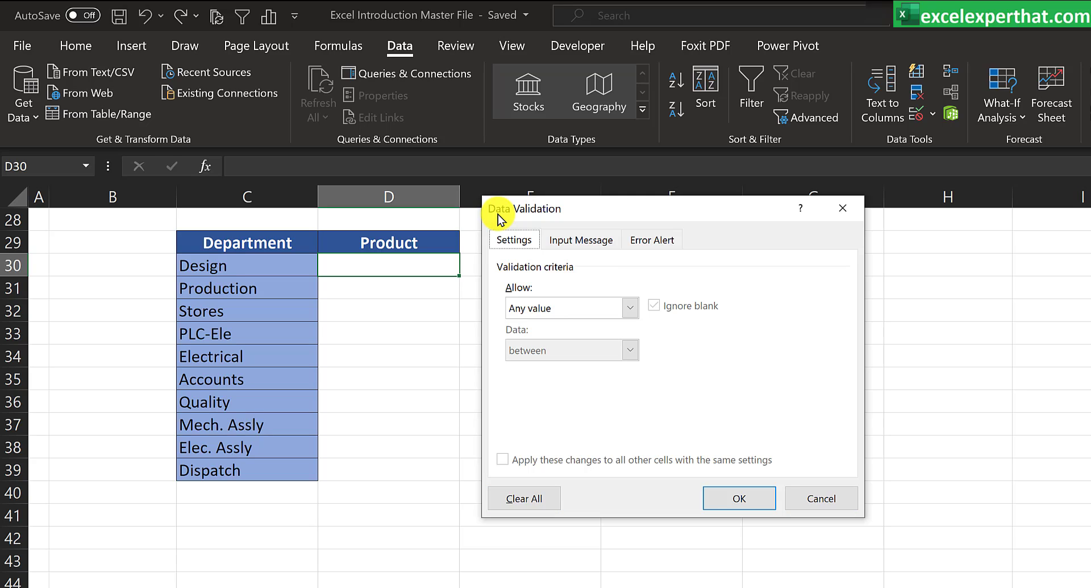
left_click(591, 241)
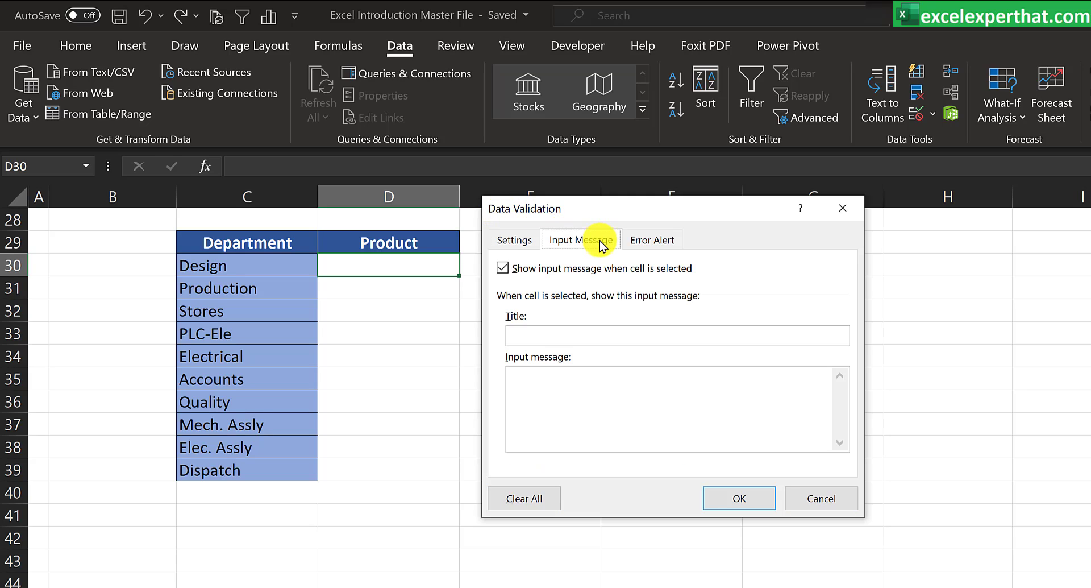
left_click(657, 246)
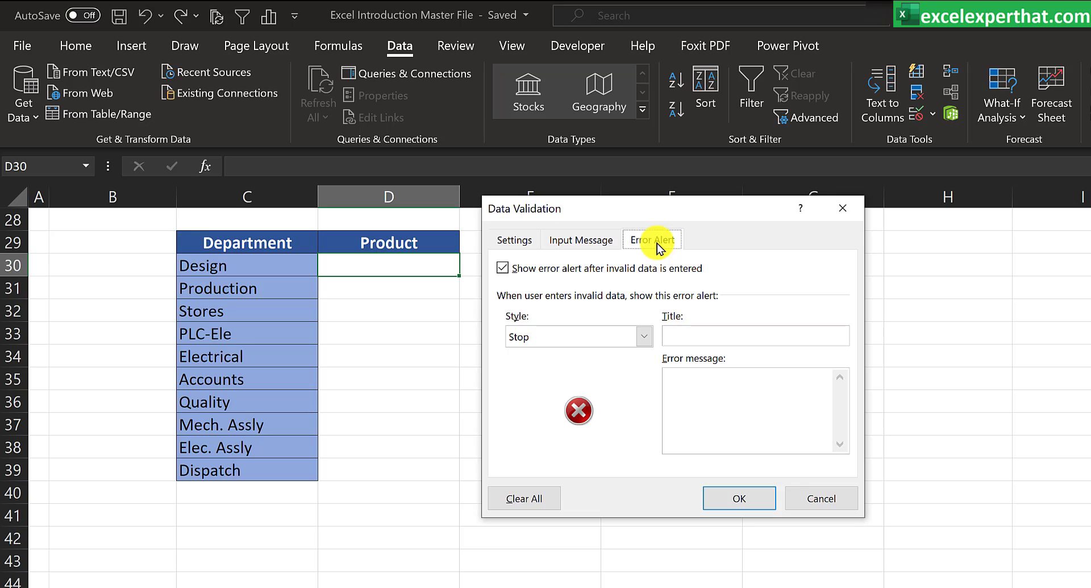
left_click(497, 241)
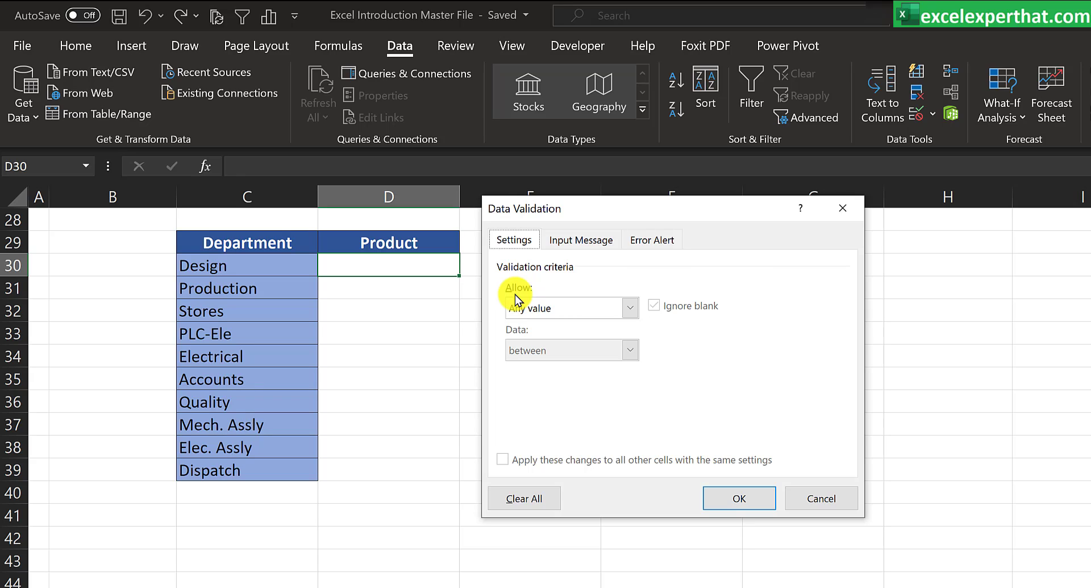
left_click(630, 308)
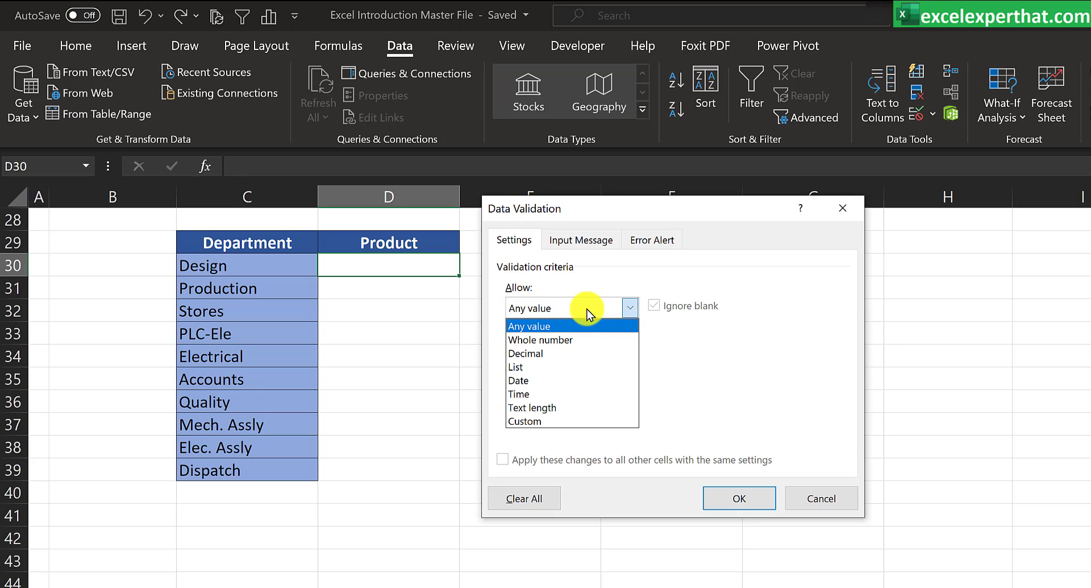
left_click(576, 371)
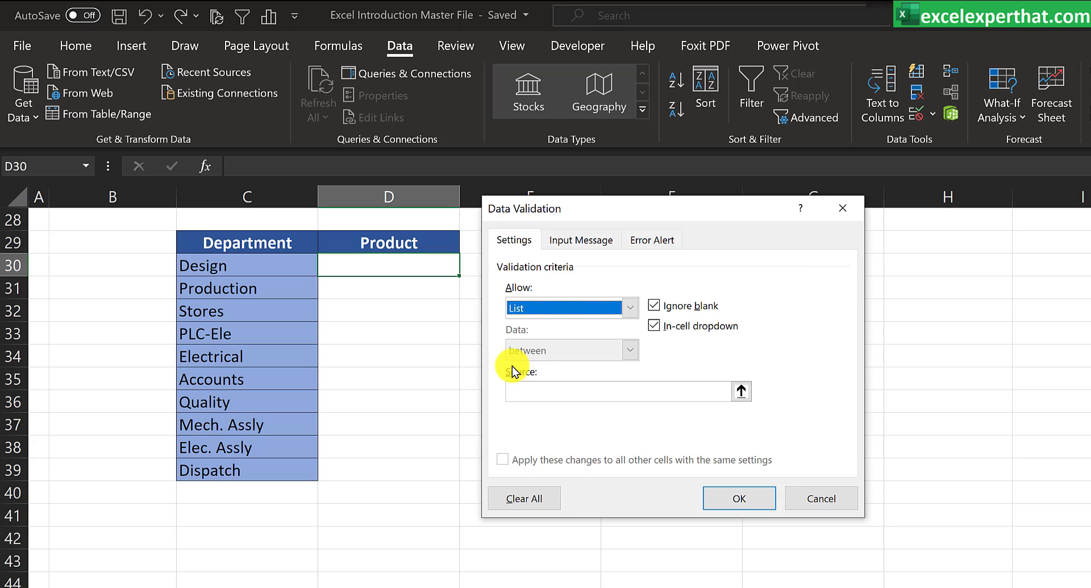
left_click(542, 391)
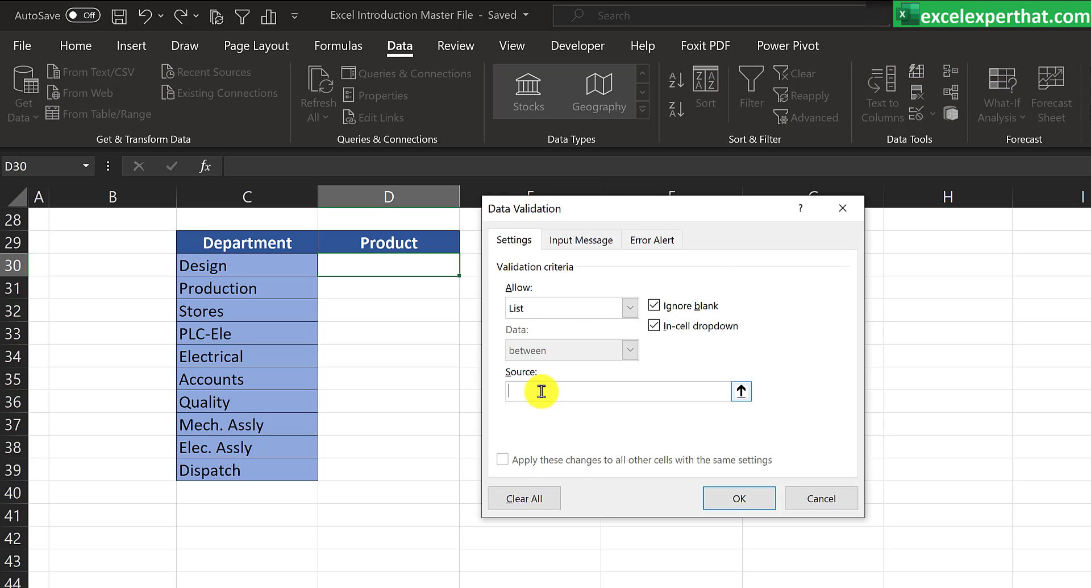
type("Product1,")
left_click_drag(638, 392, 413, 370)
key("BackSpace")
- Use the product names in E30:E34 as the list source and apply the validation to D30
left_click(741, 390)
left_click_drag(529, 265, 570, 357)
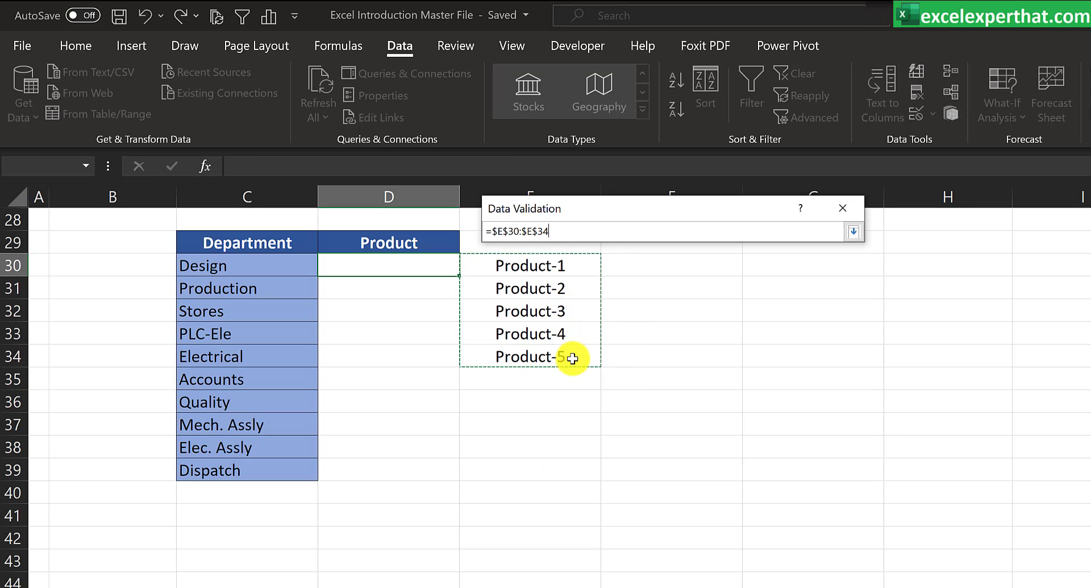
left_click(854, 231)
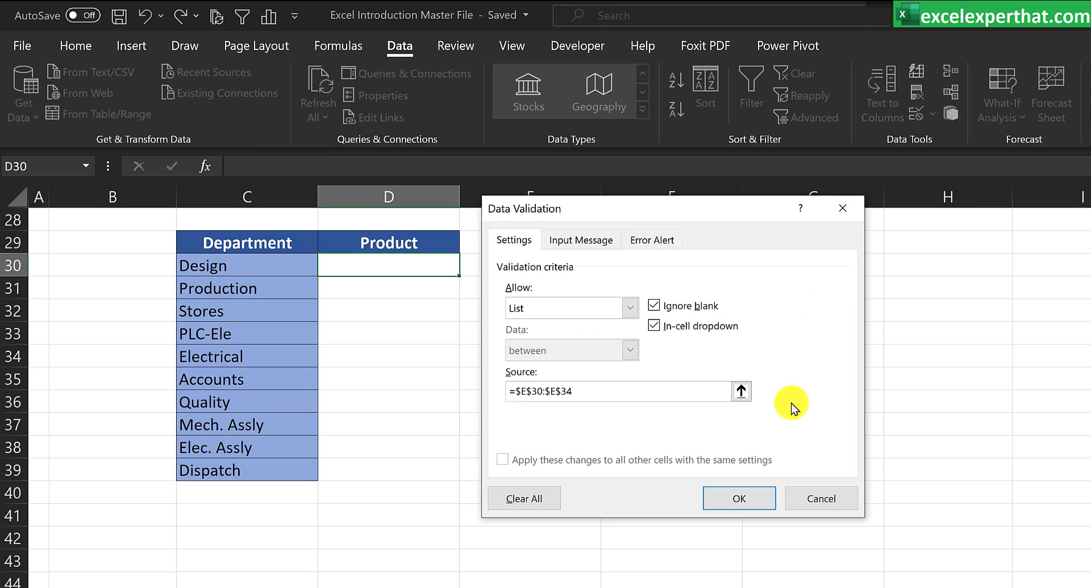
left_click(759, 496)
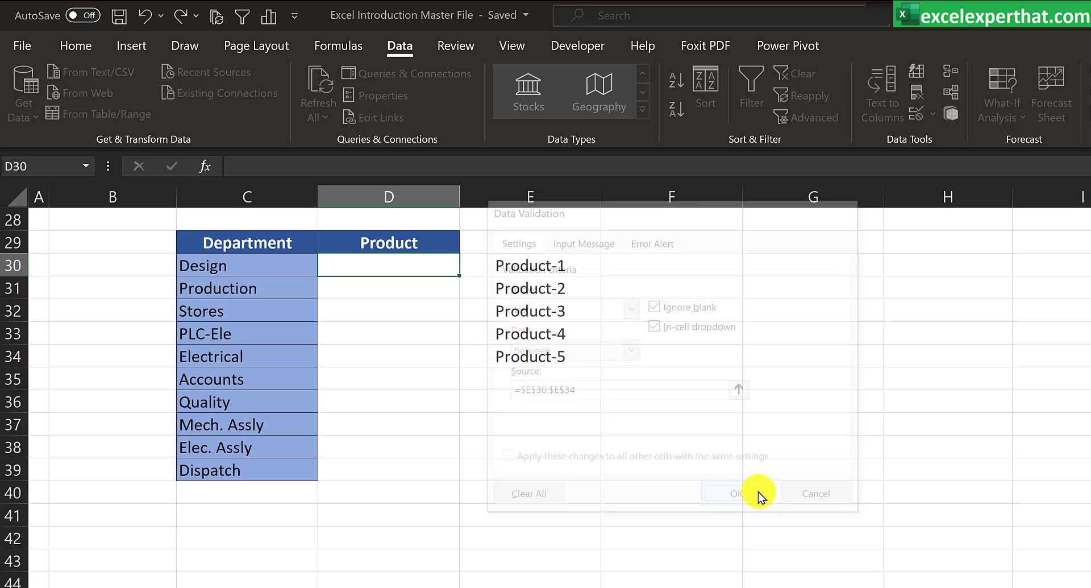
- Check the product choices in D30's drop-down list and copy its validation down the Product column to D39
left_click(438, 355)
left_click(420, 284)
left_click(450, 269)
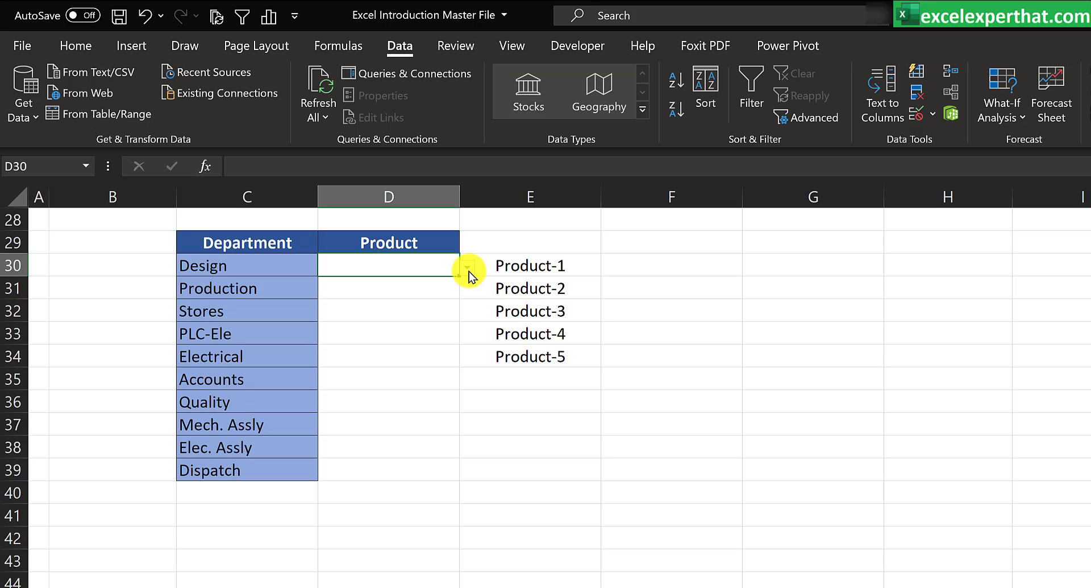
left_click(468, 269)
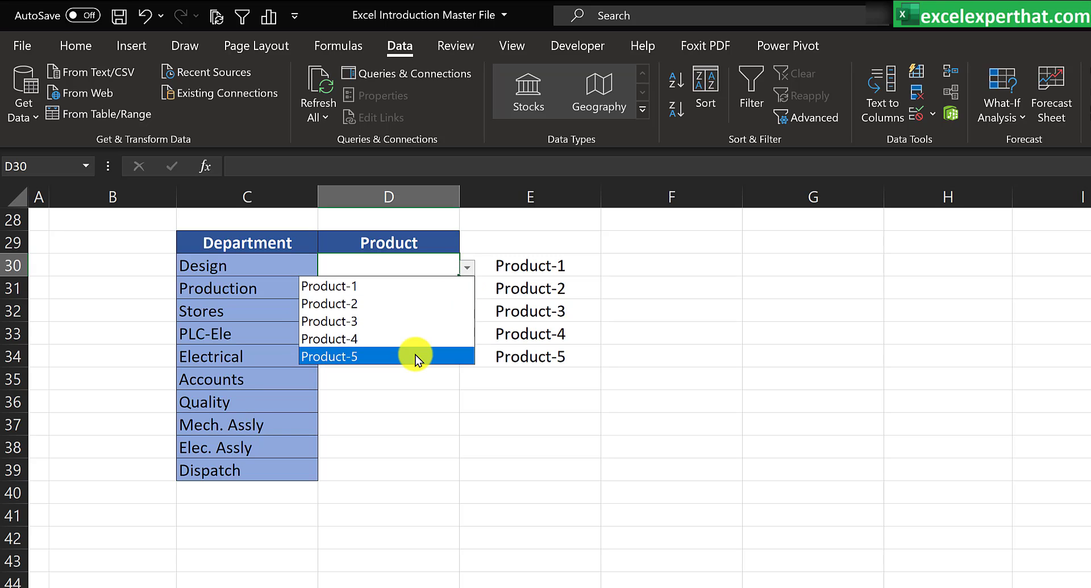
left_click(549, 448)
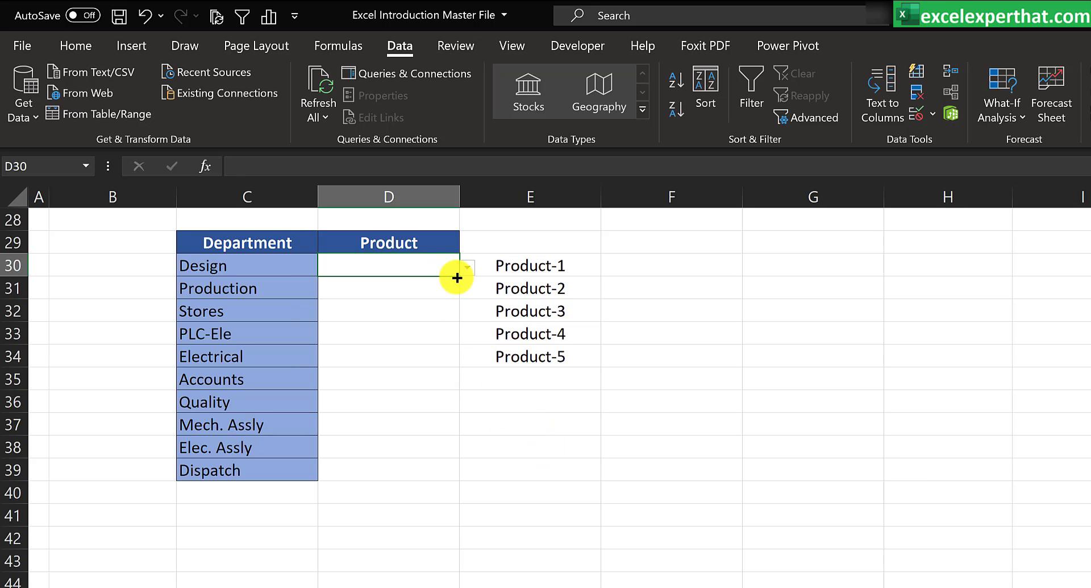
left_click_drag(457, 277, 443, 479)
left_click(553, 468)
- Using the Product drop-down lists, assign Product-2 to Stores, Product-3 to Quality and Product-2 to Elec. Assly
left_click(433, 316)
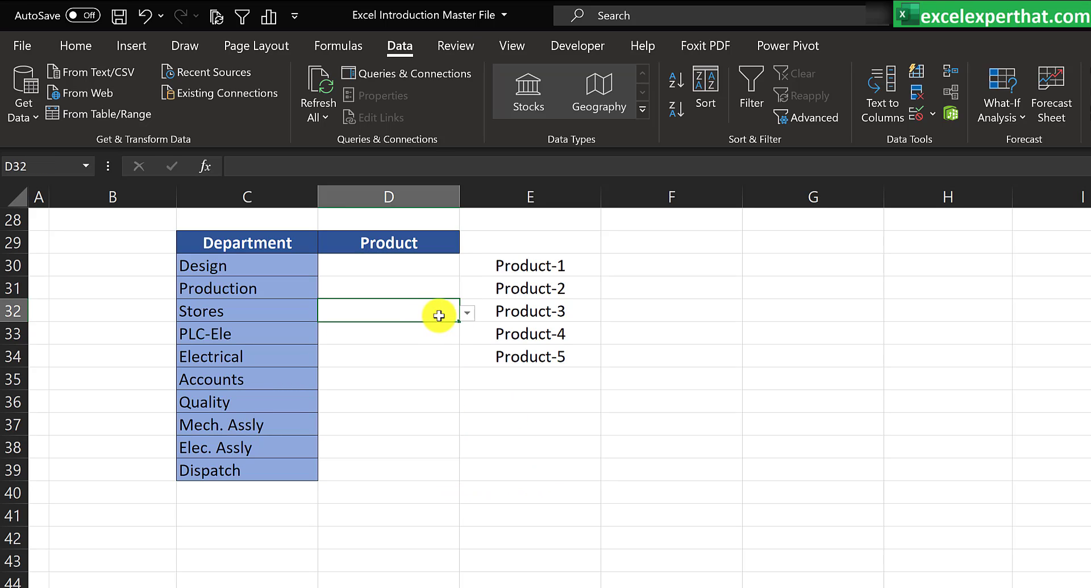
left_click(468, 313)
left_click(398, 348)
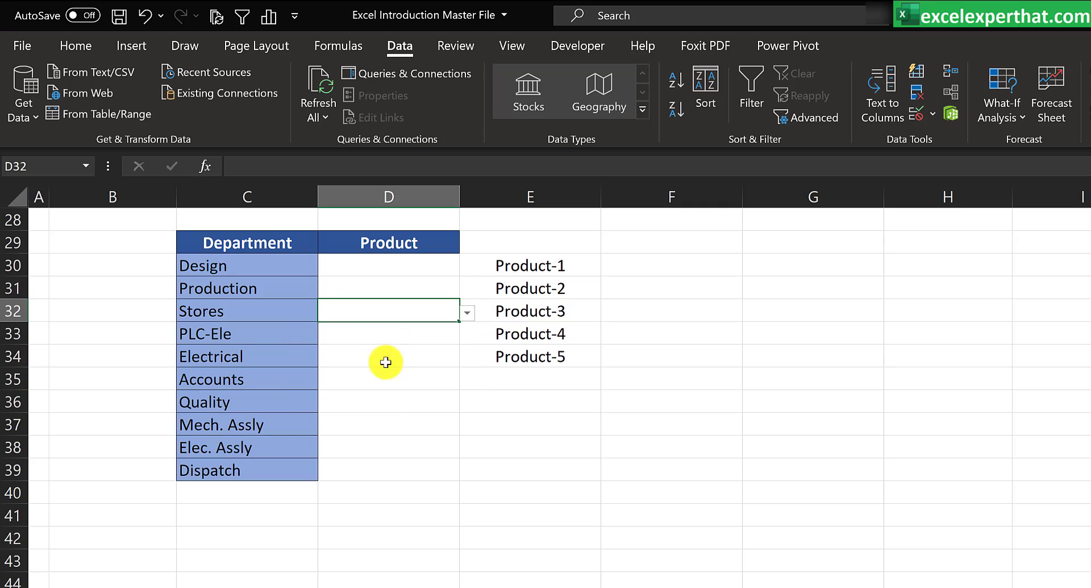
left_click(392, 404)
left_click(467, 404)
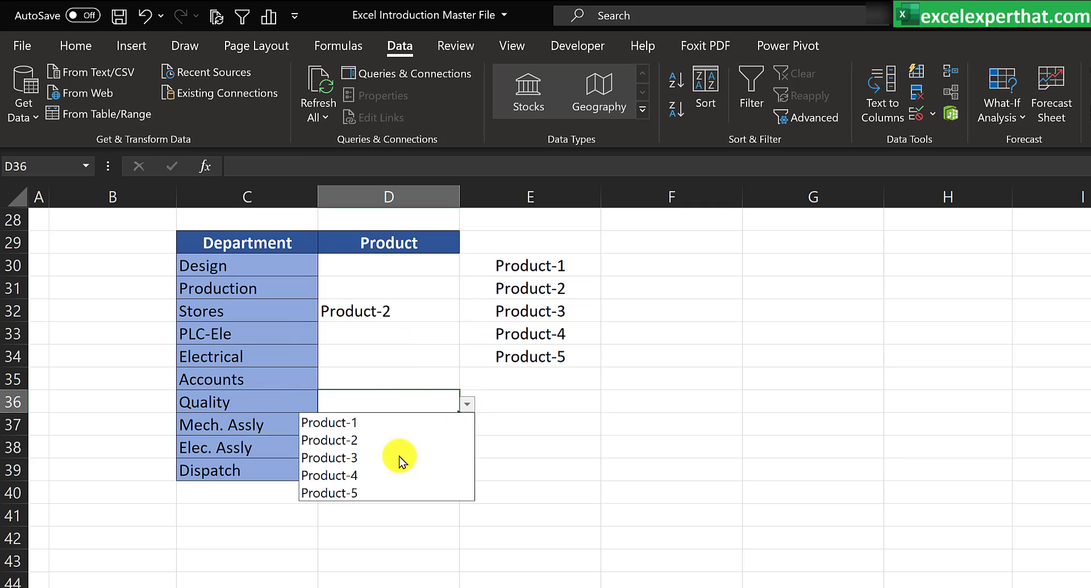
key("Escape")
left_click(417, 456)
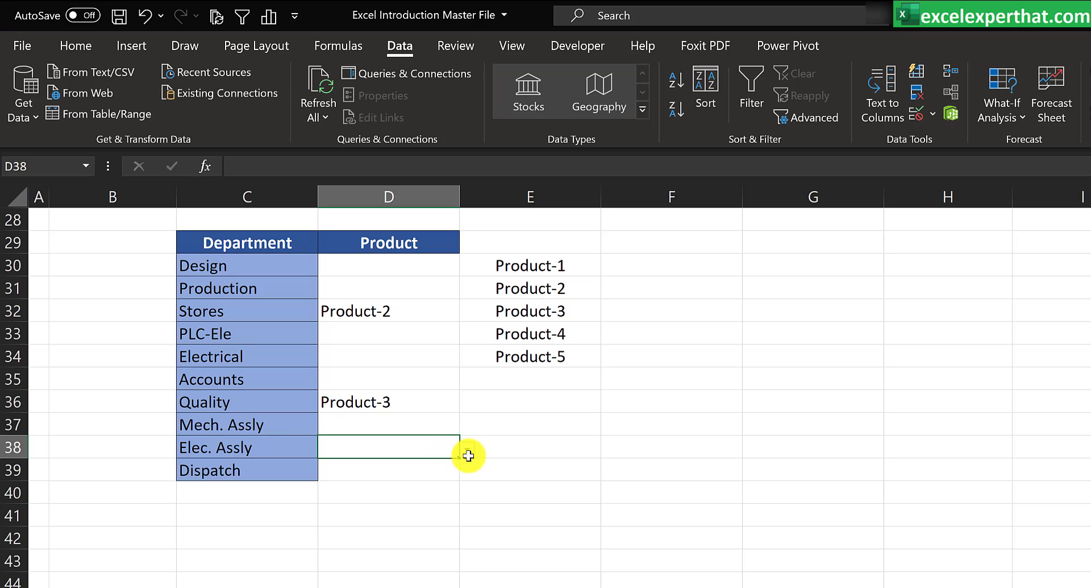
left_click(467, 449)
left_click(393, 485)
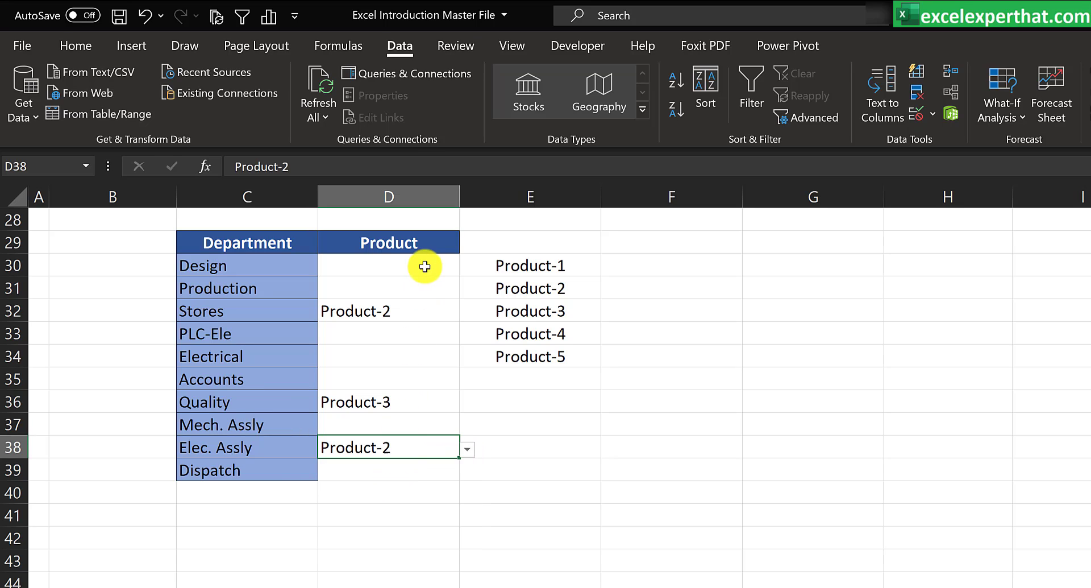
- Assign Product-5 to the Design department using its Product drop-down list
left_click(446, 265)
left_click(467, 267)
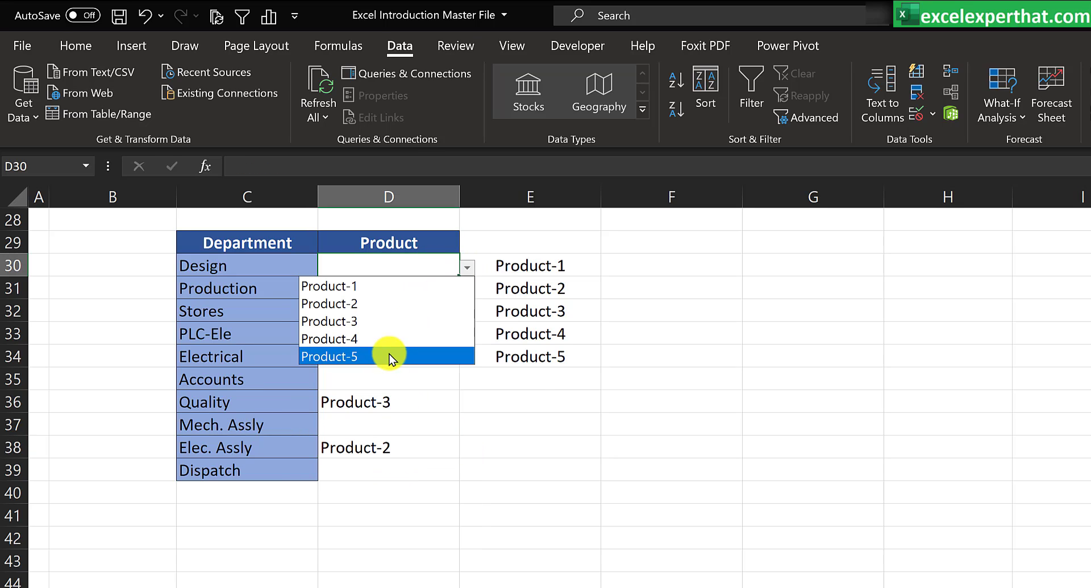
left_click(390, 355)
- Extend the product list with Product-6 in E35 and check the choices in D30's drop-down list
left_click(537, 400)
left_click(541, 376)
left_click(570, 357)
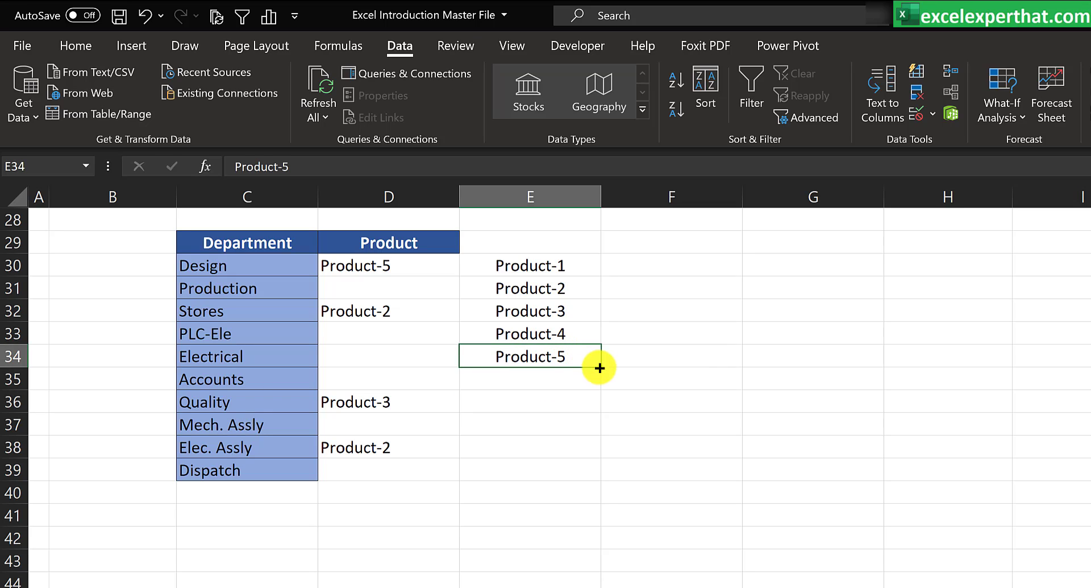
left_click_drag(599, 367, 597, 386)
left_click(571, 434)
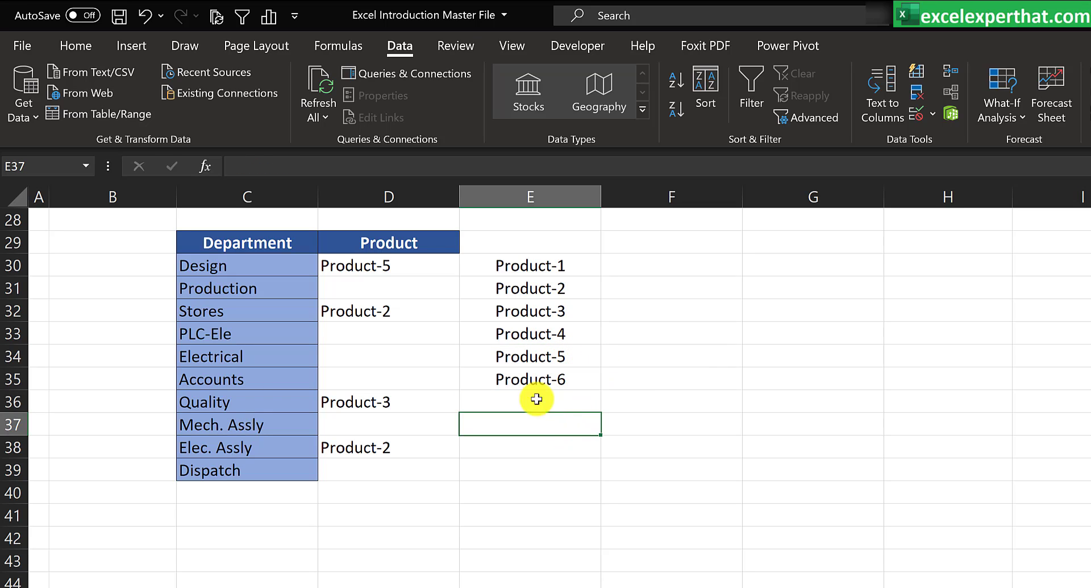
left_click(423, 272)
left_click(467, 271)
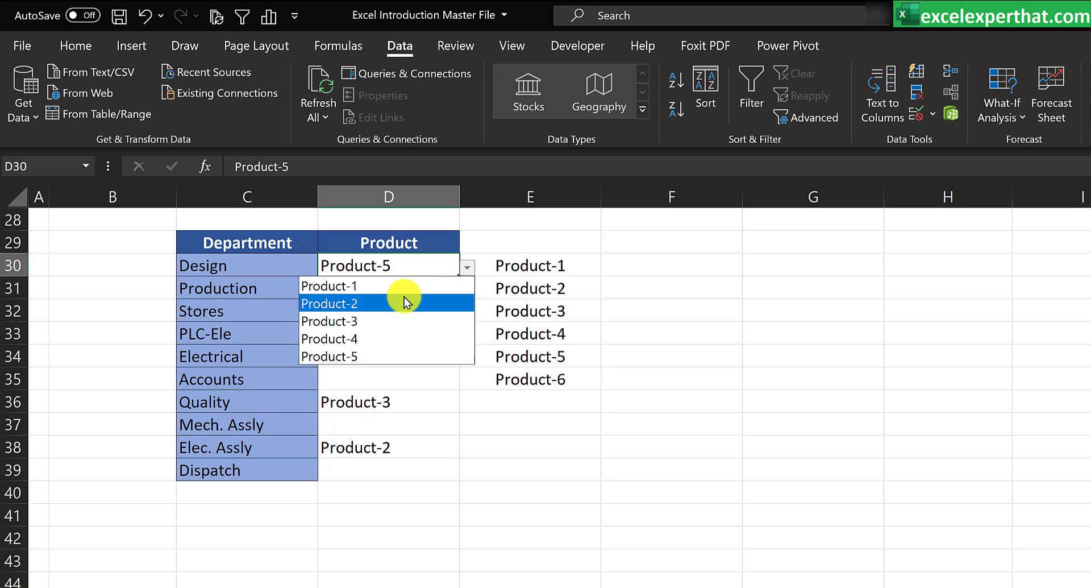
key("Escape")
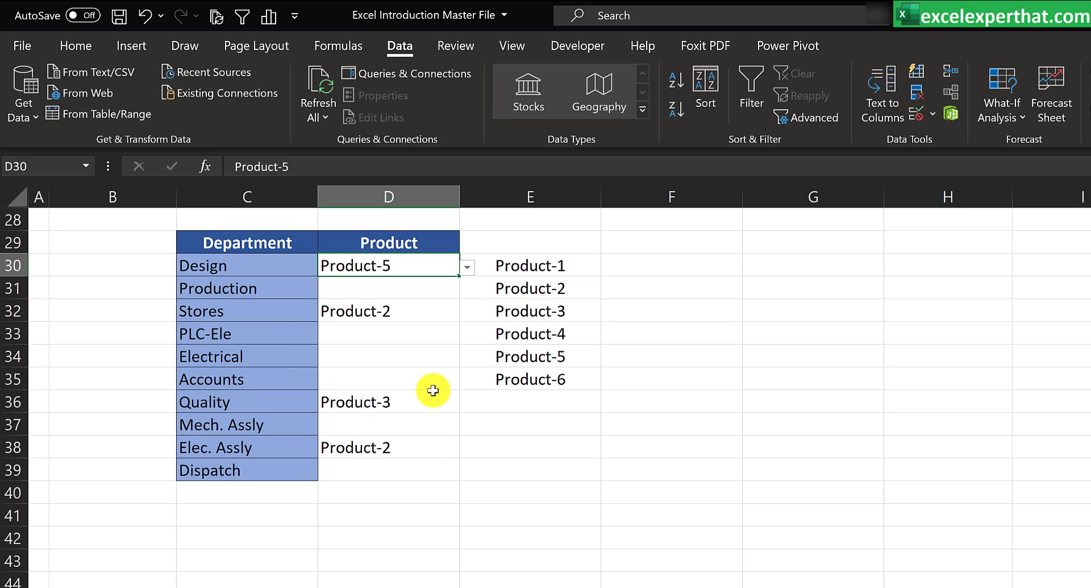
- Change D30's validation list source to the whole column E and apply the change to all other cells with the same settings
left_click_drag(410, 267, 396, 470)
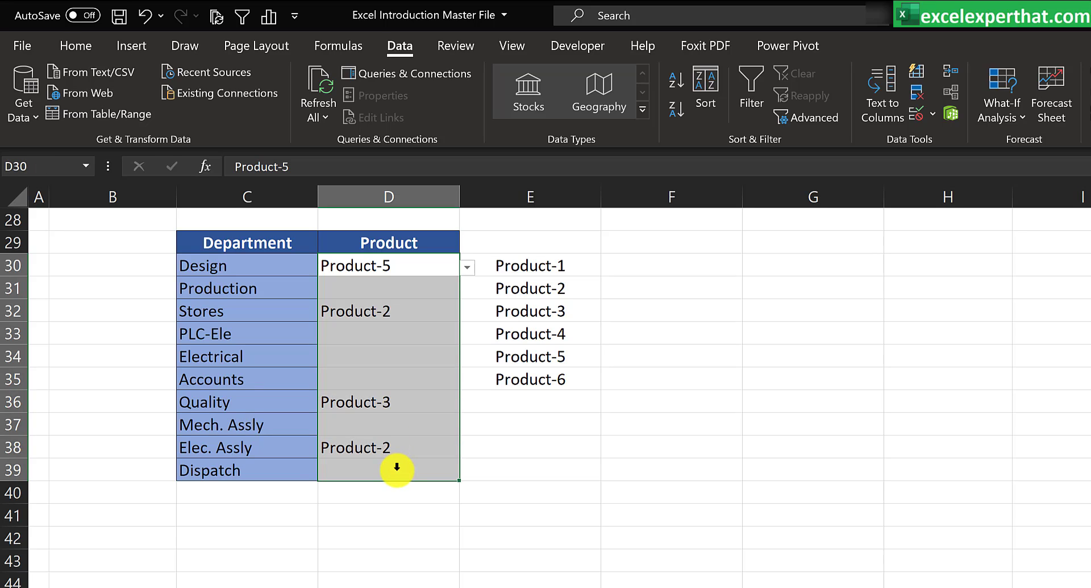
left_click(370, 264)
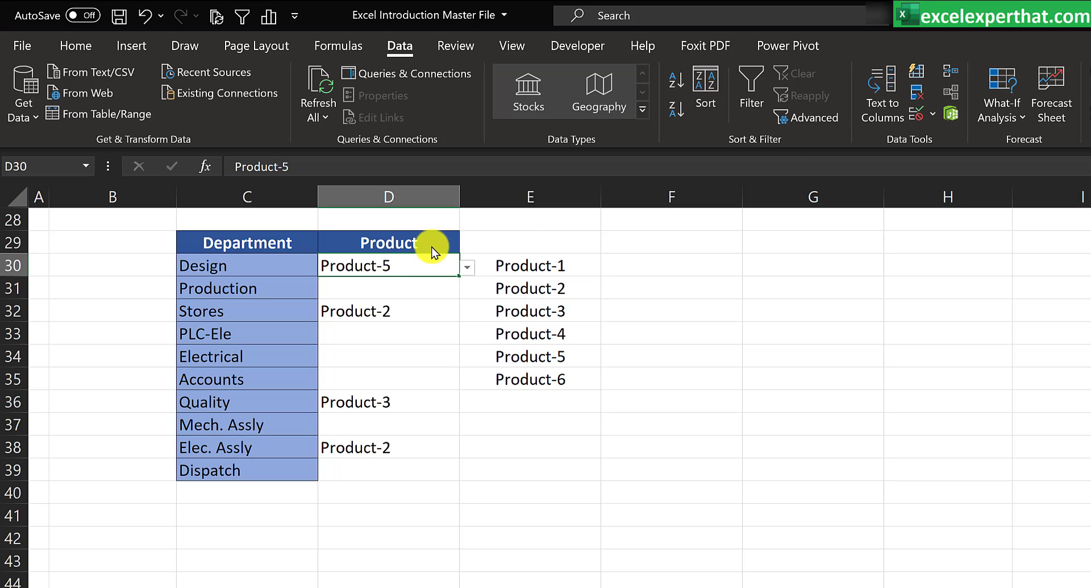
left_click(935, 117)
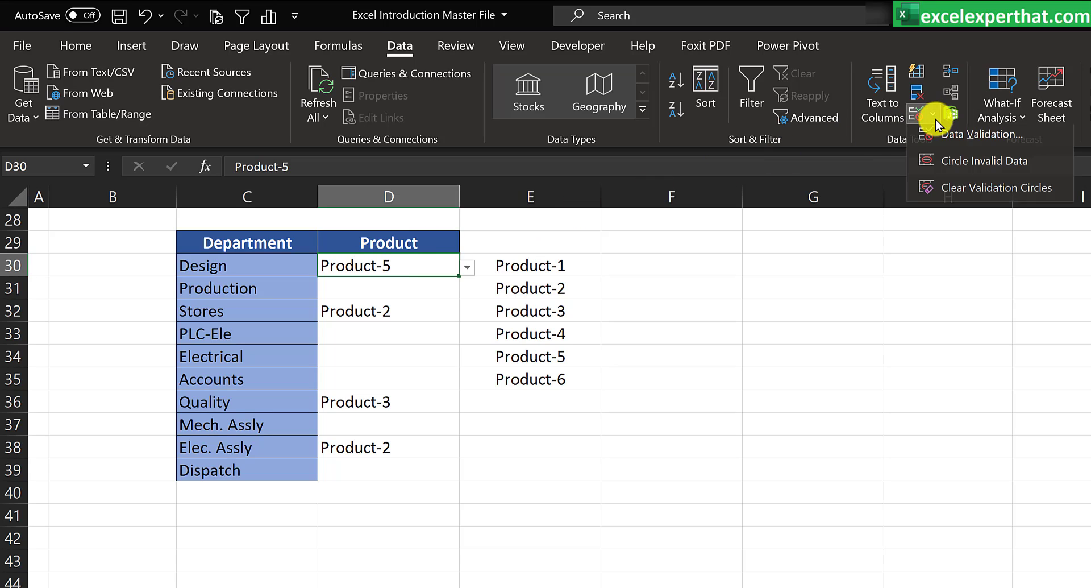
left_click(947, 141)
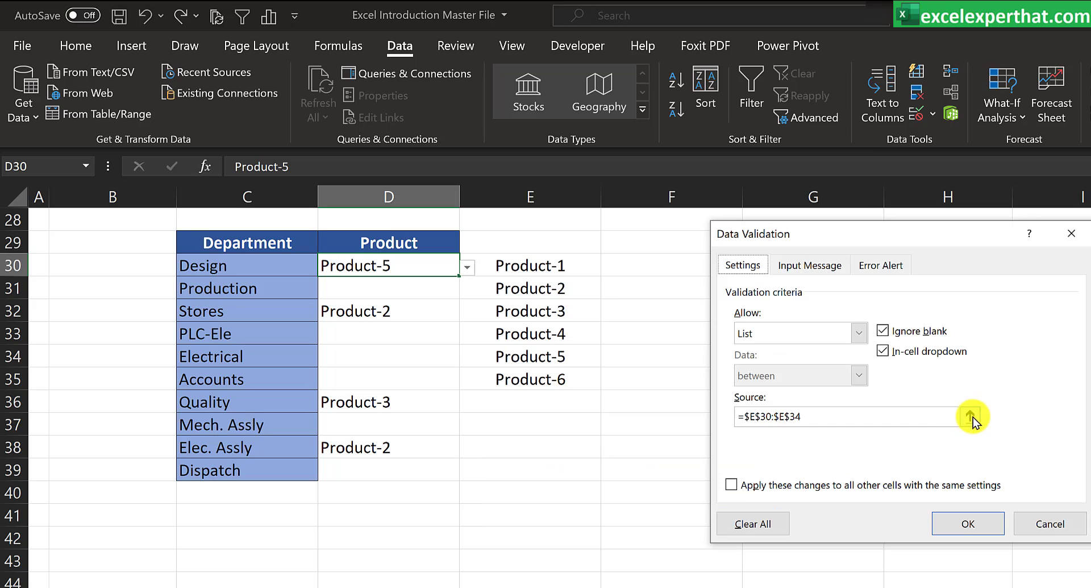
left_click(970, 418)
left_click(538, 200)
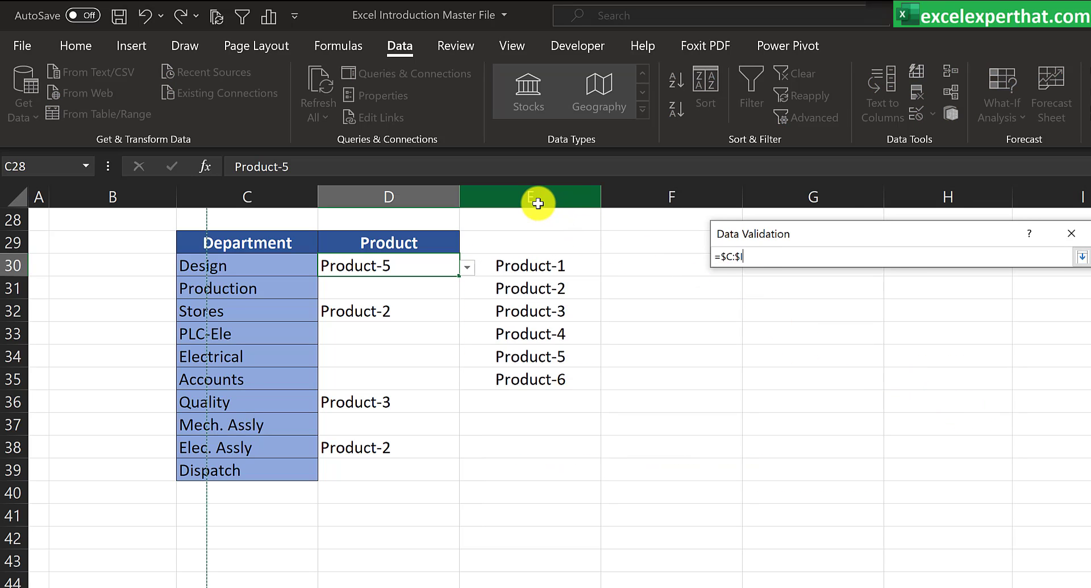
key("ctrl+z")
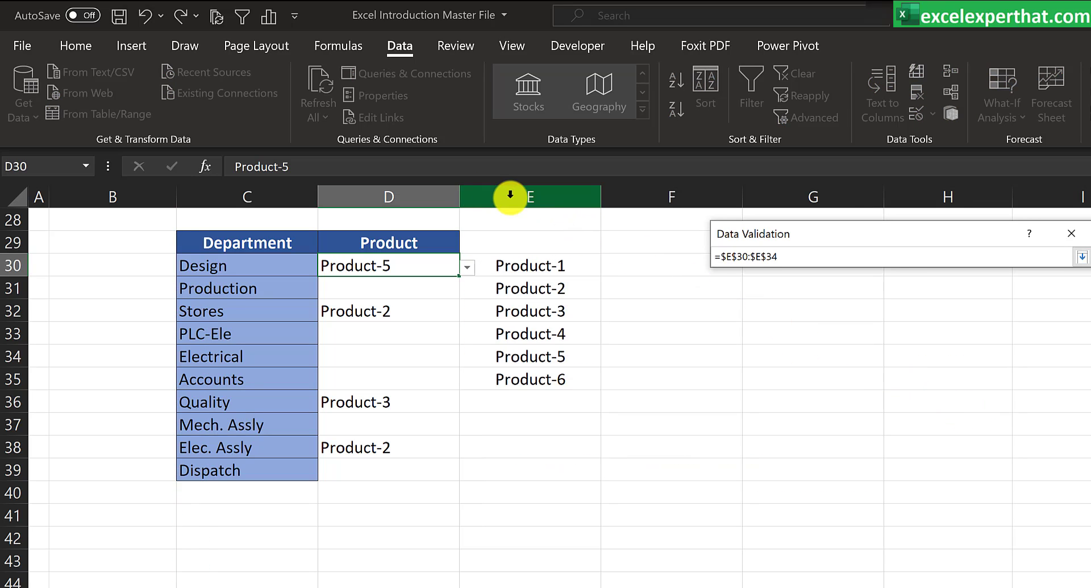
left_click(546, 203)
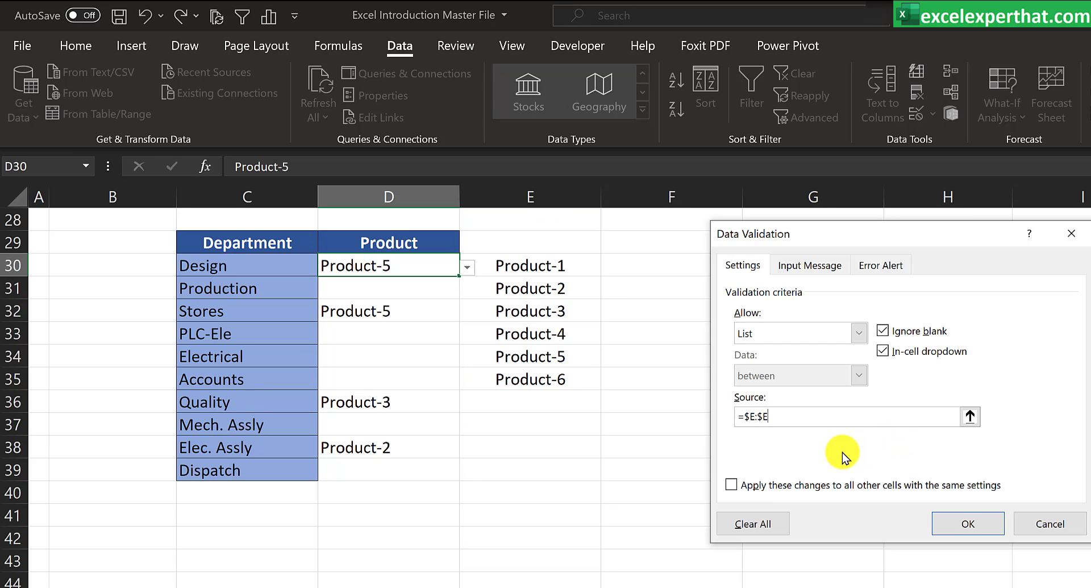
left_click(732, 484)
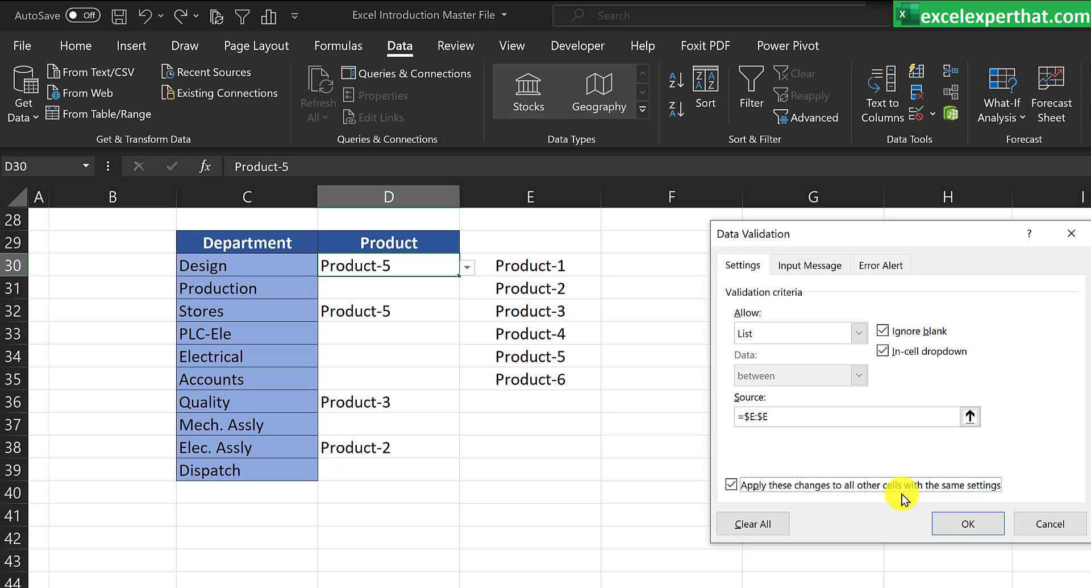
left_click(962, 523)
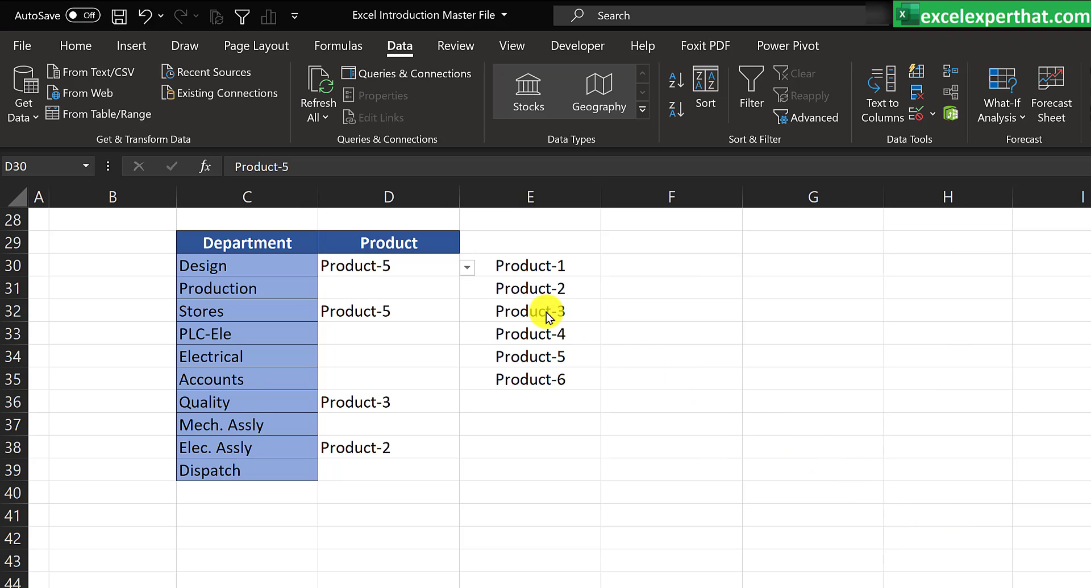
- Browse the extended product choices in the Production department's drop-down list and assign Product-6
left_click(456, 269)
left_click(468, 267)
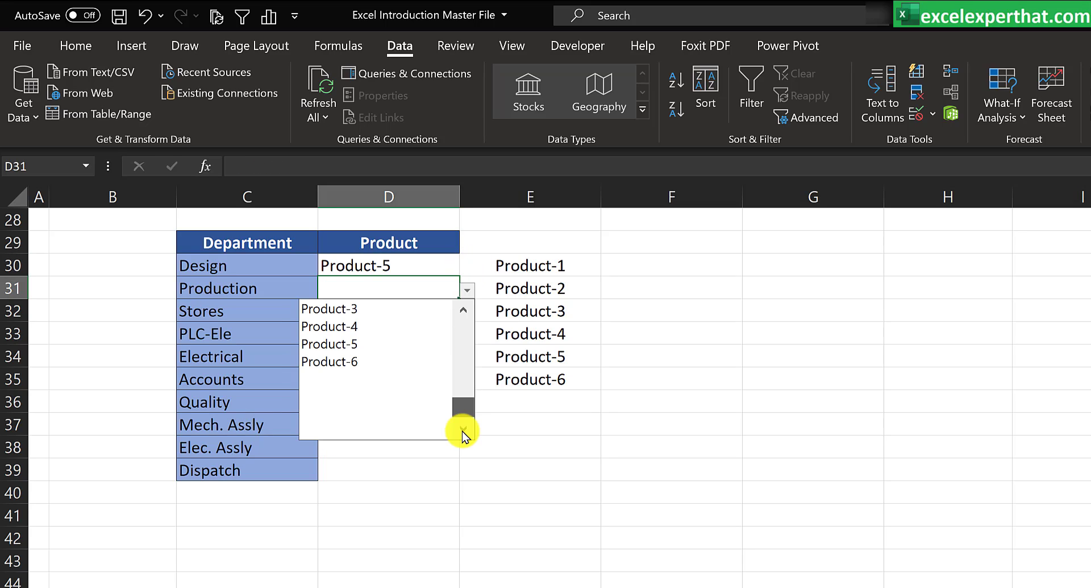
left_click_drag(462, 435, 465, 408)
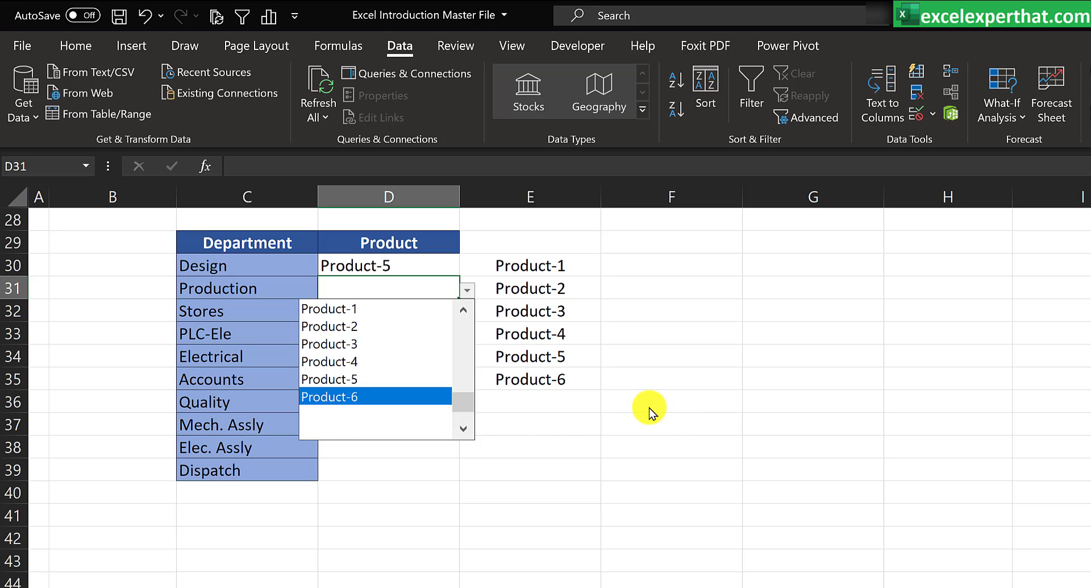
left_click(384, 400)
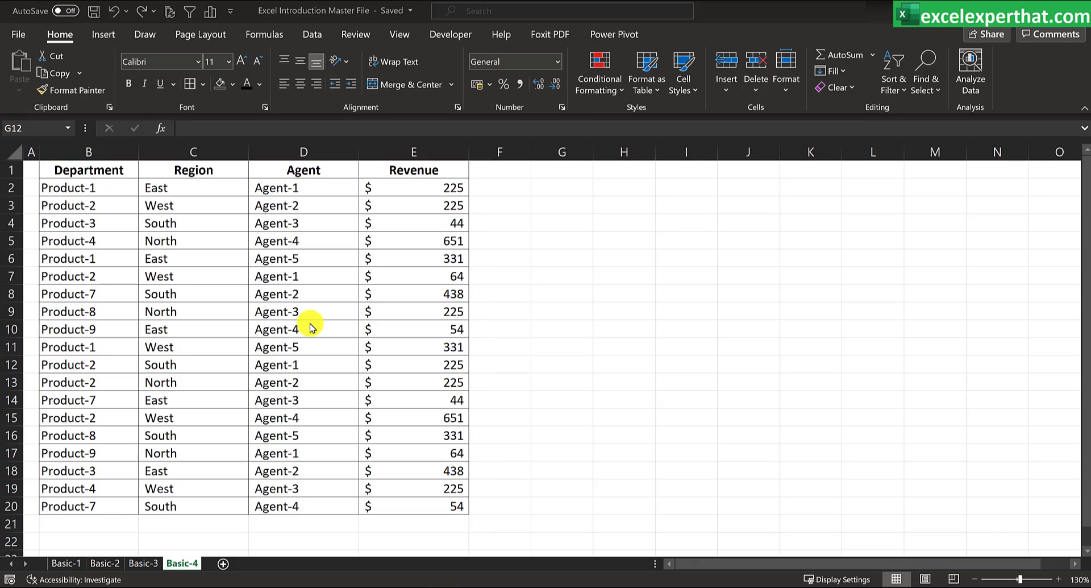
- Convert the range B1:E20 on sheet Basic-4 into an Excel table with headers
left_click_drag(91, 170, 428, 507)
key("ctrl+t")
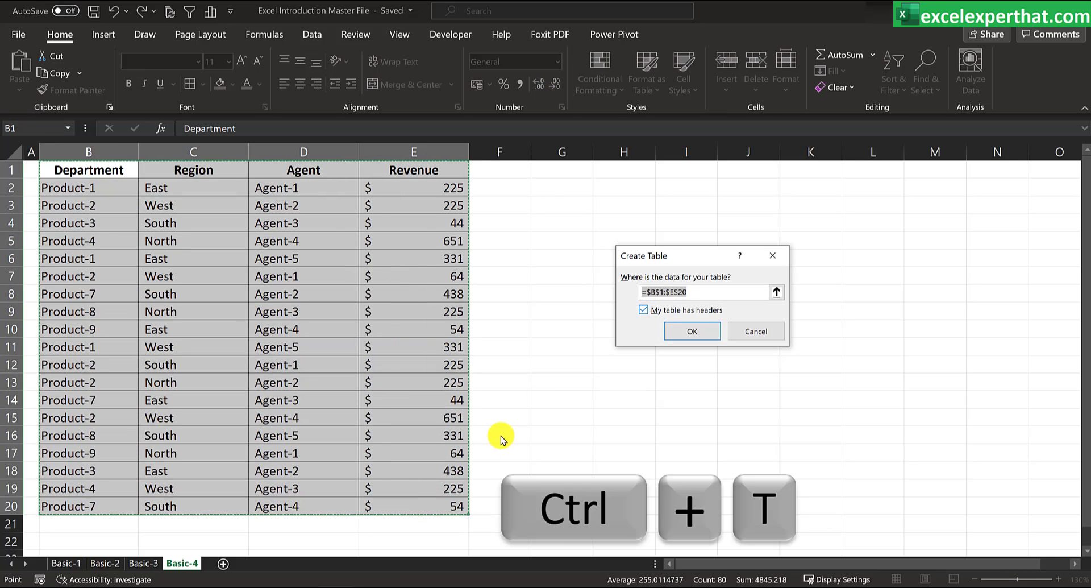
left_click_drag(566, 248, 475, 233)
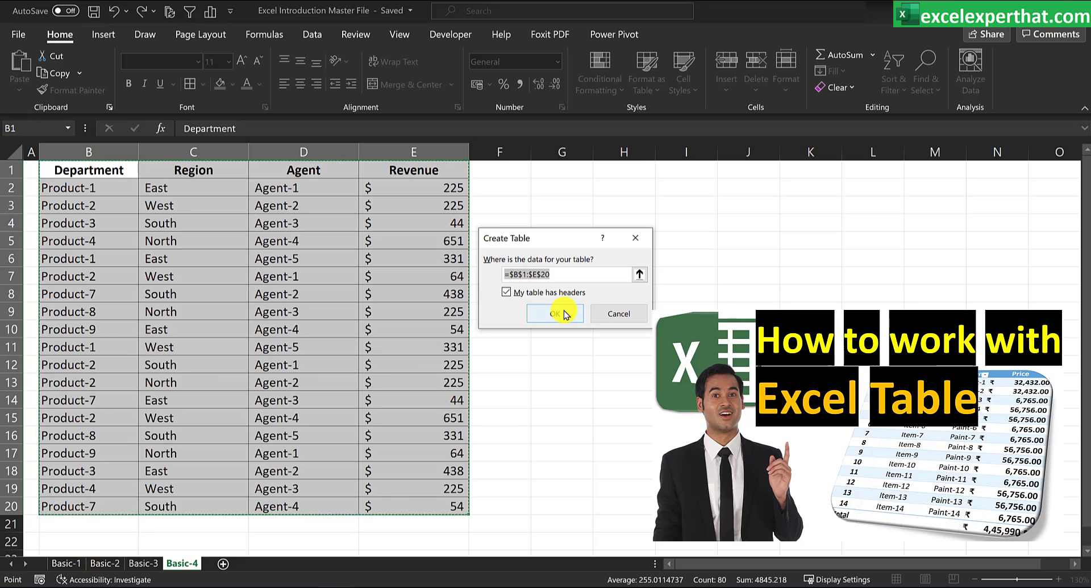
left_click(565, 314)
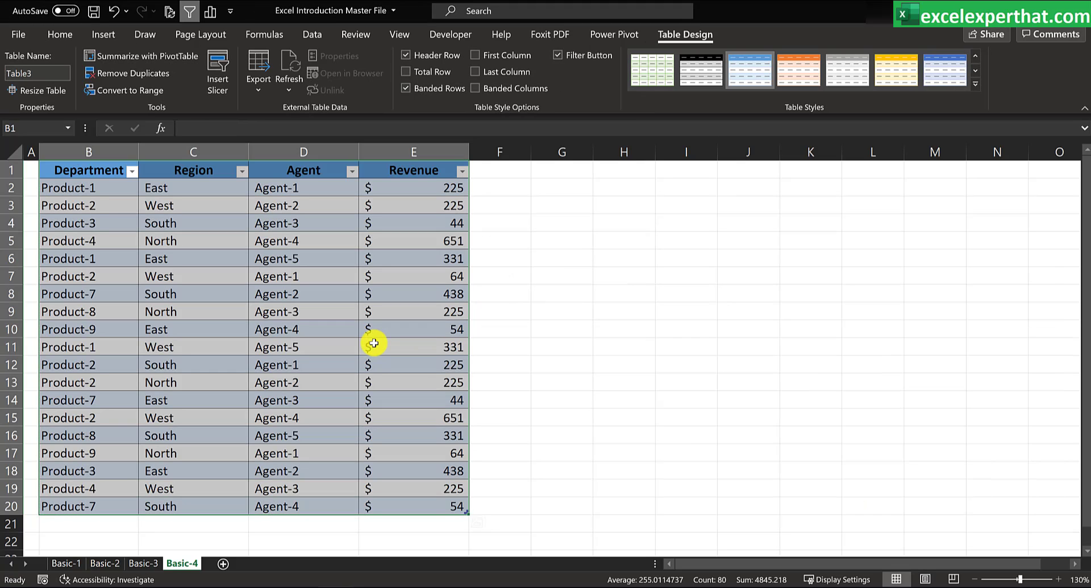
- Insert slicers for the Region and Agent fields of the table
left_click(85, 172)
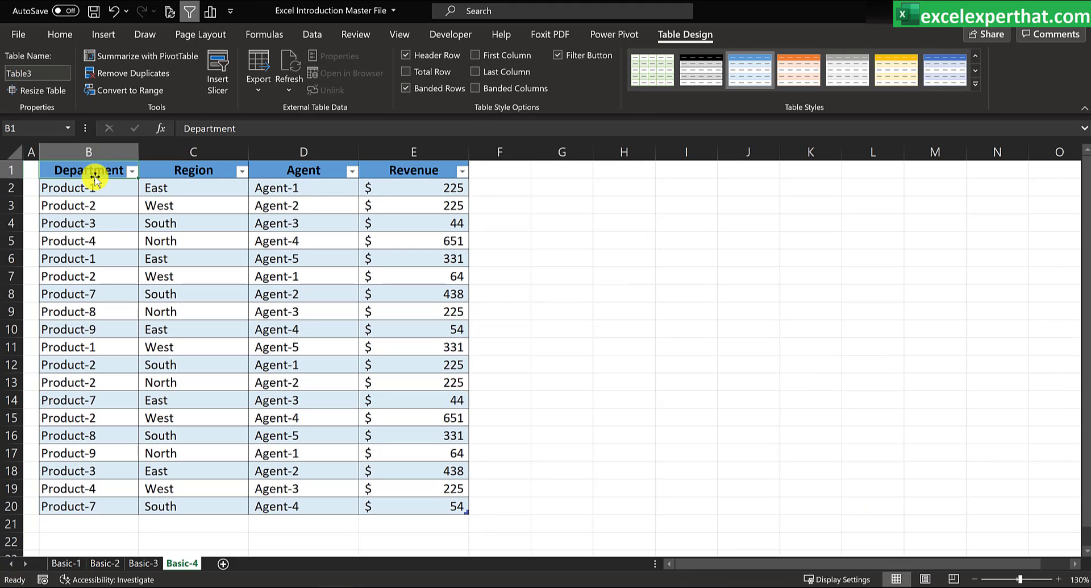
key("ctrl+space")
left_click(95, 176)
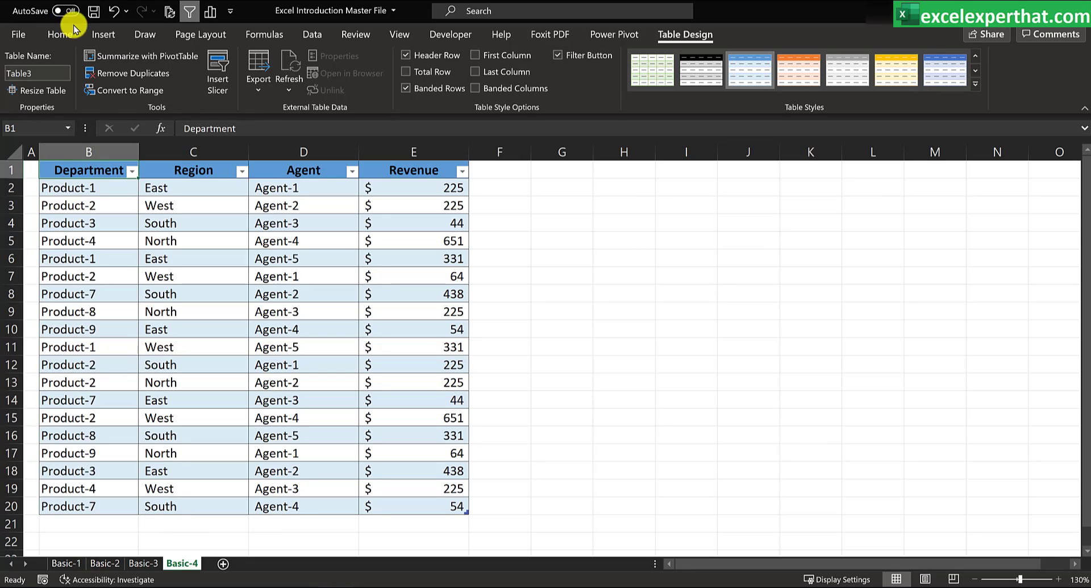
left_click(103, 33)
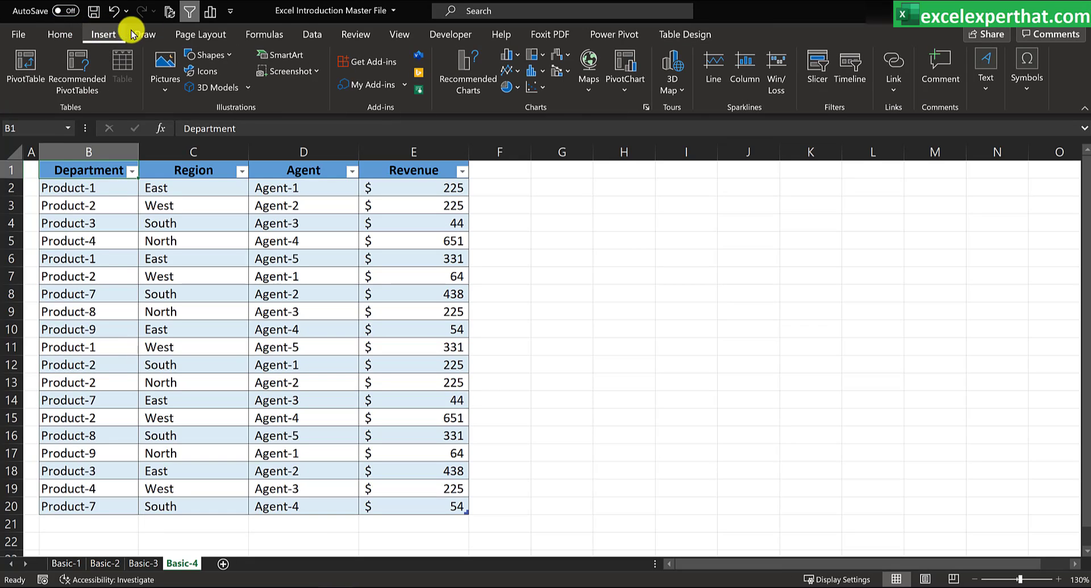
left_click(815, 69)
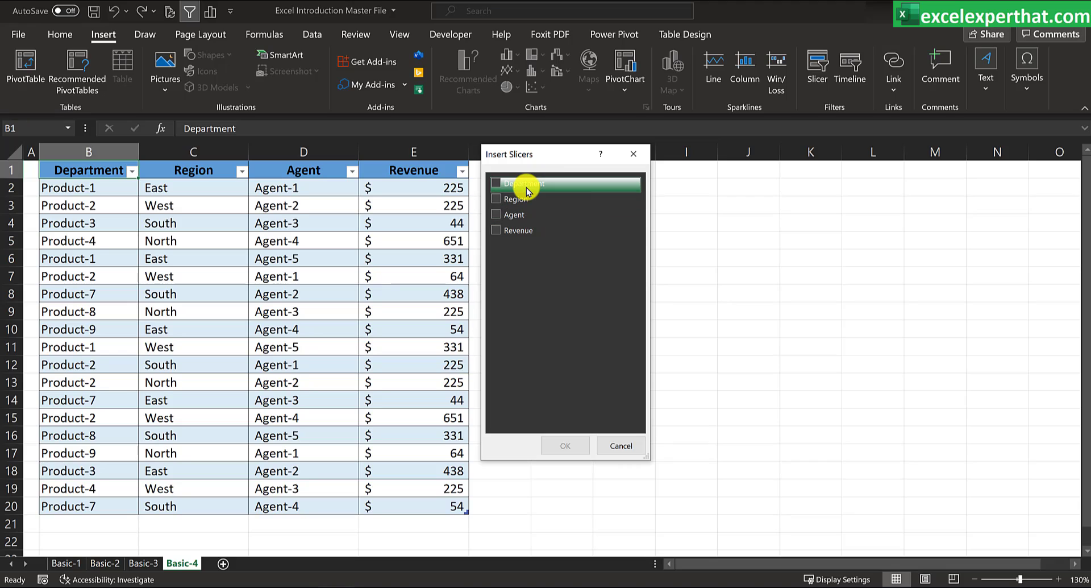
left_click(496, 199)
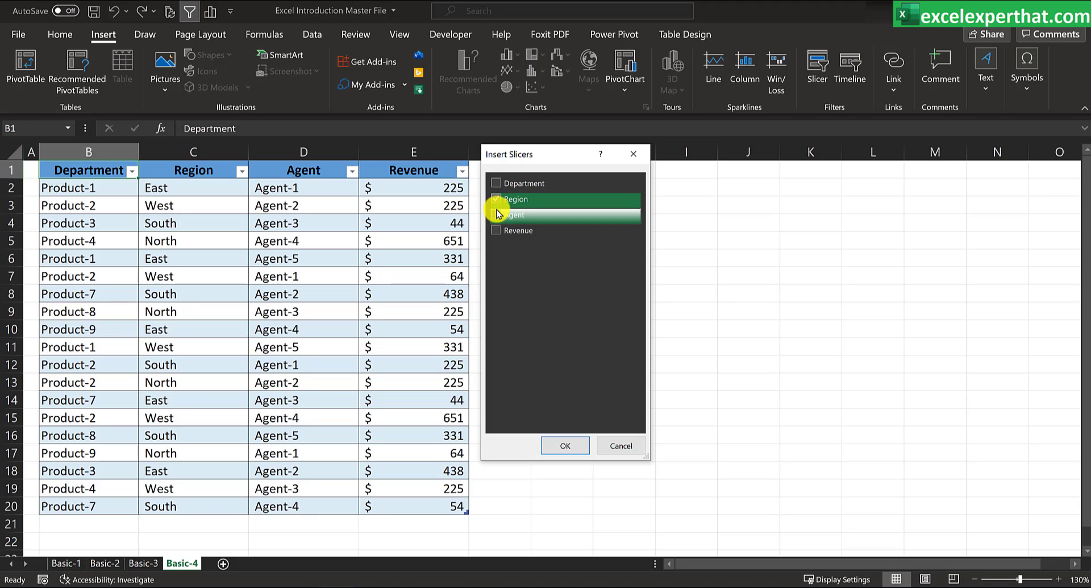
left_click(497, 215)
key("Return")
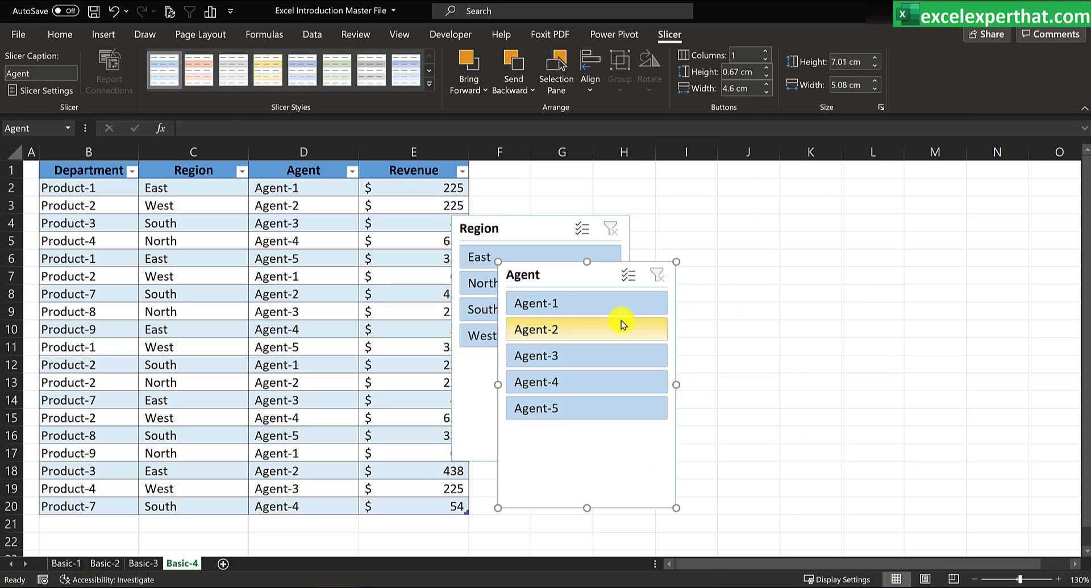
- Arrange the Region and Agent slicers side by side next to the table without overlap
left_click_drag(576, 274, 704, 188)
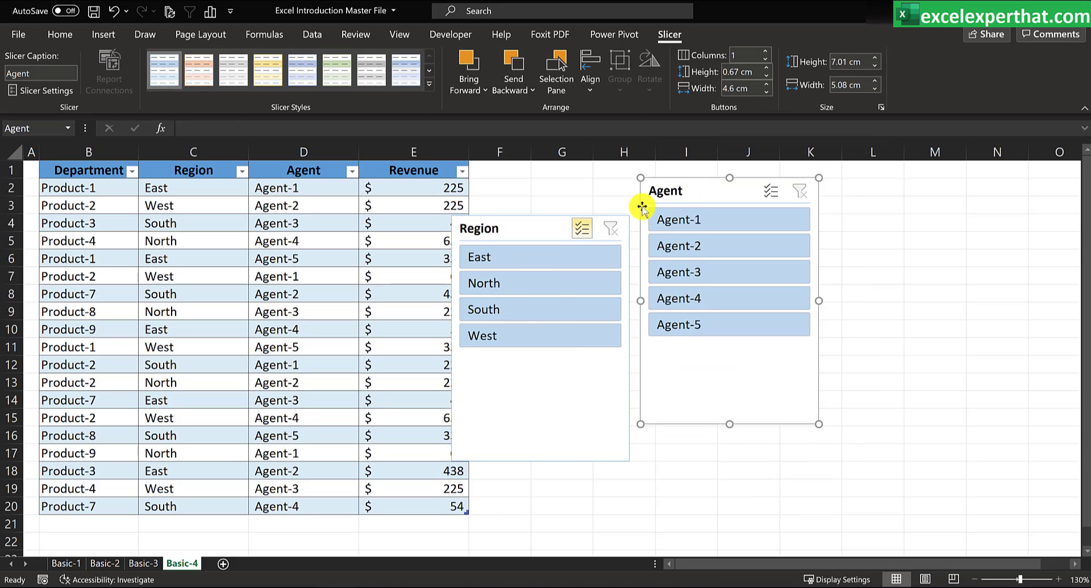
left_click_drag(545, 230, 574, 188)
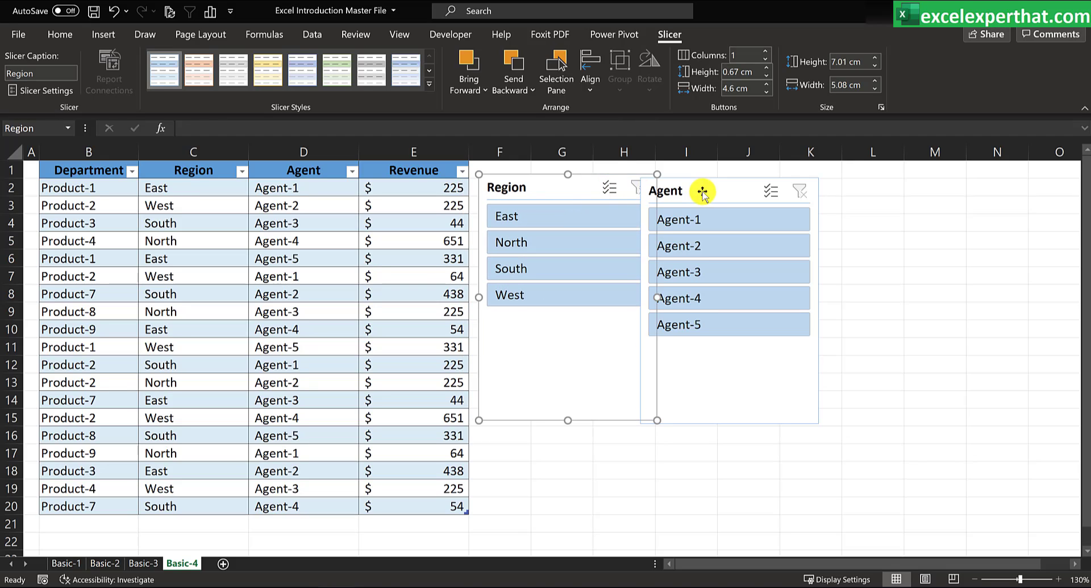
left_click_drag(704, 189, 727, 184)
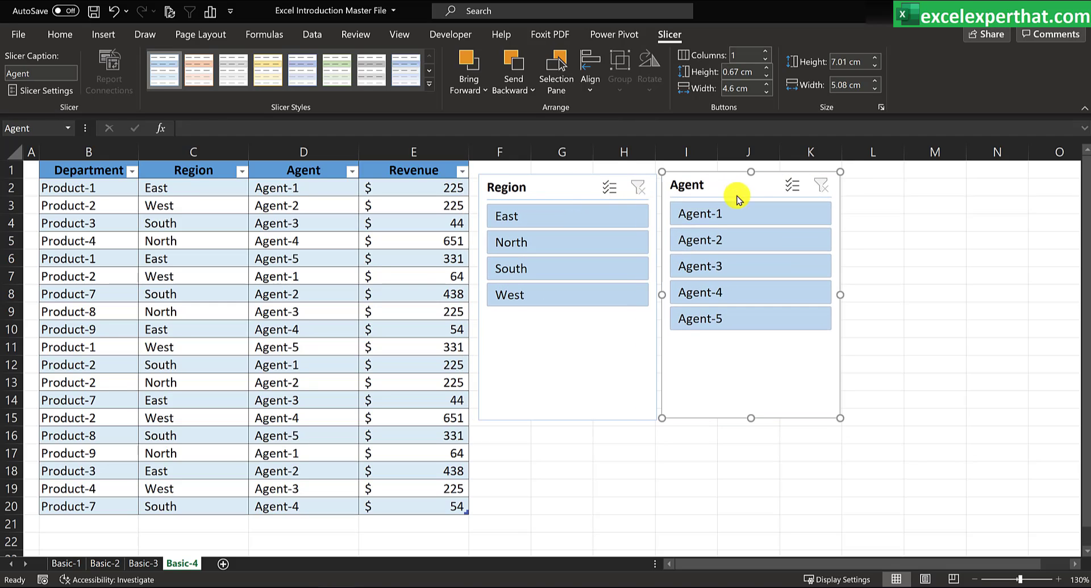
left_click(882, 313)
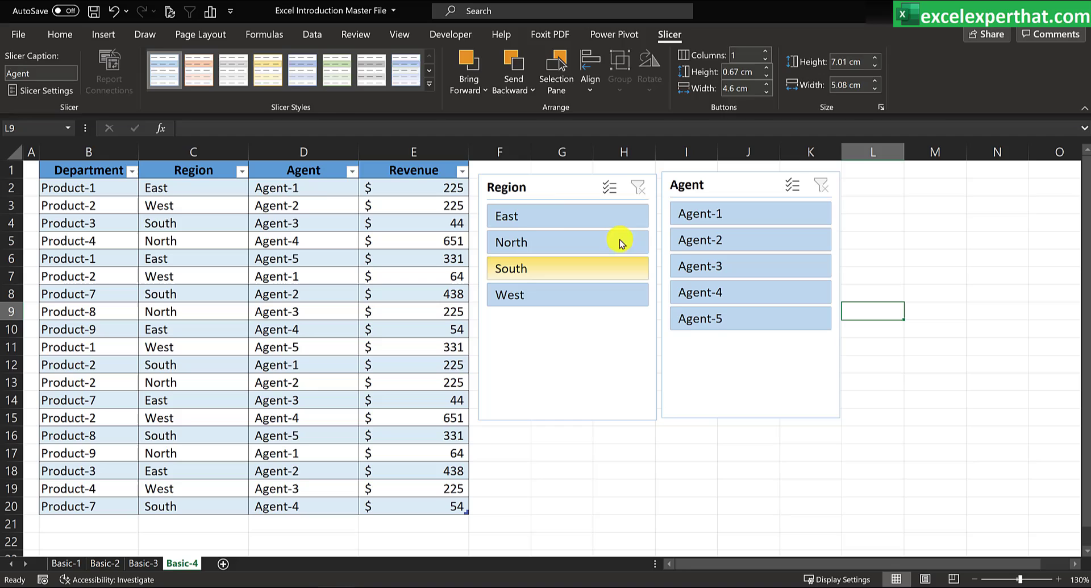
- Filter the table with the Region slicer by East, North, South and West in turn, and clear the region filter
left_click(545, 221)
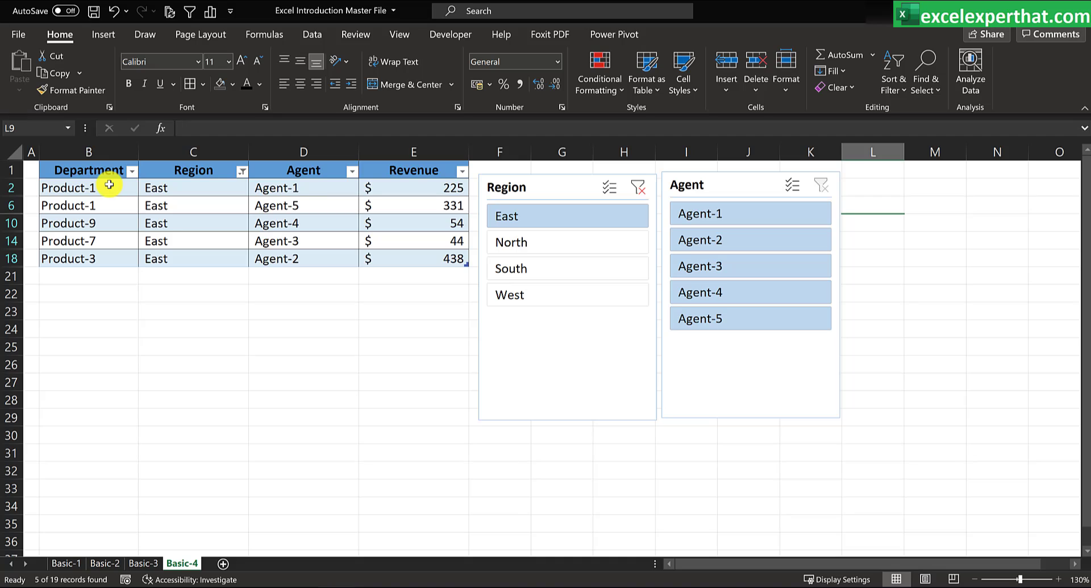
left_click(518, 246)
left_click(526, 266)
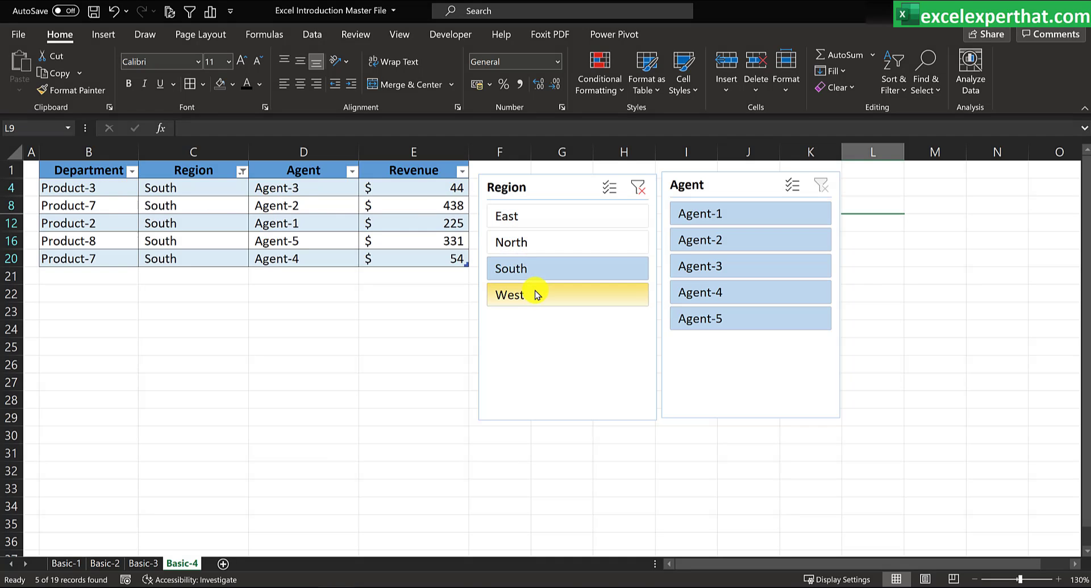
left_click(536, 293)
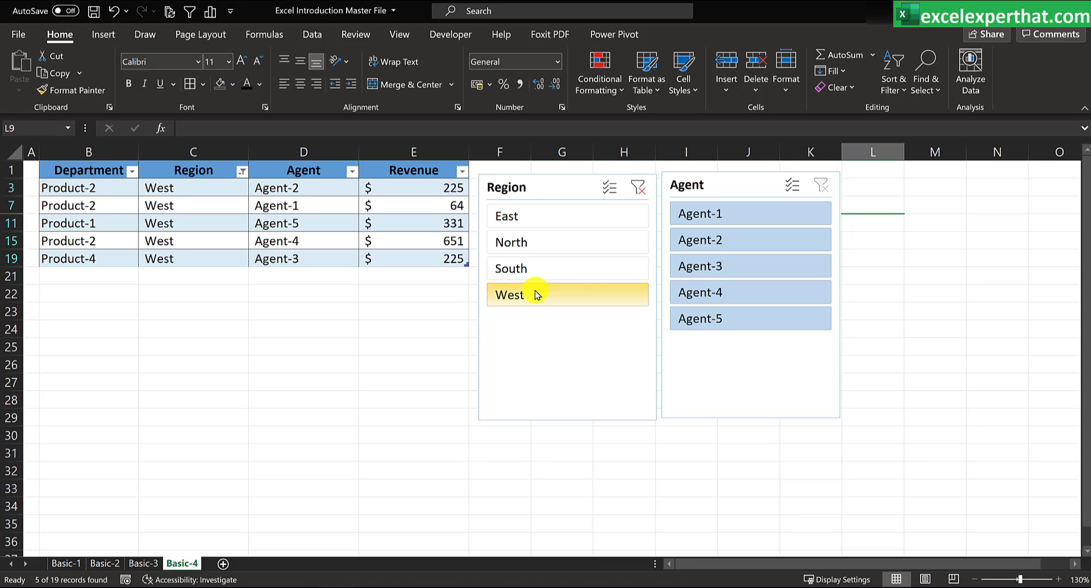
left_click(639, 188)
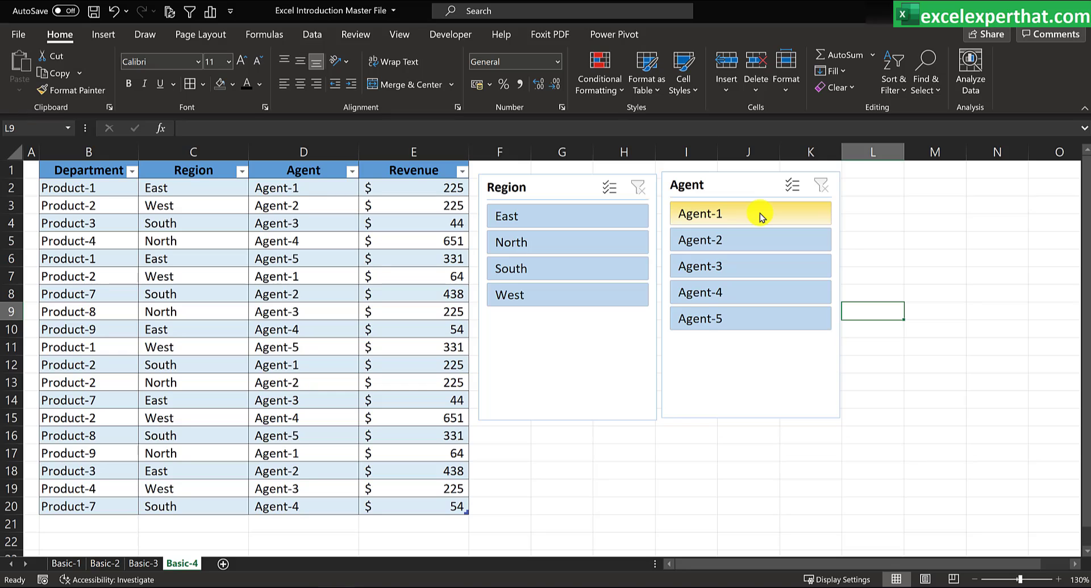
- Filter the table with the Agent slicer by Agent-1, Agent-2 and Agent-3 in turn, ending on Agent-5
left_click(759, 213)
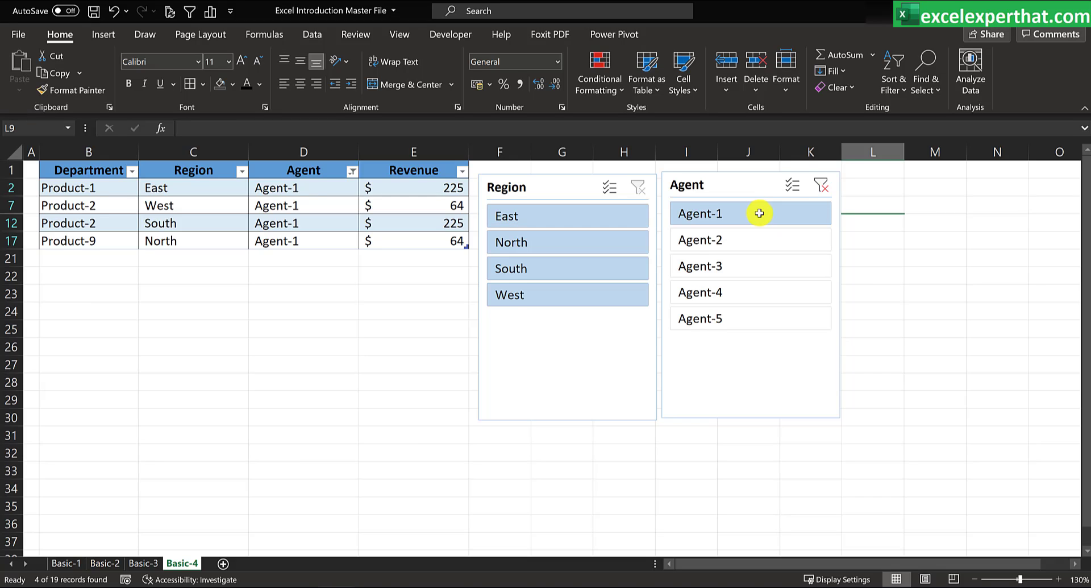
left_click(713, 252)
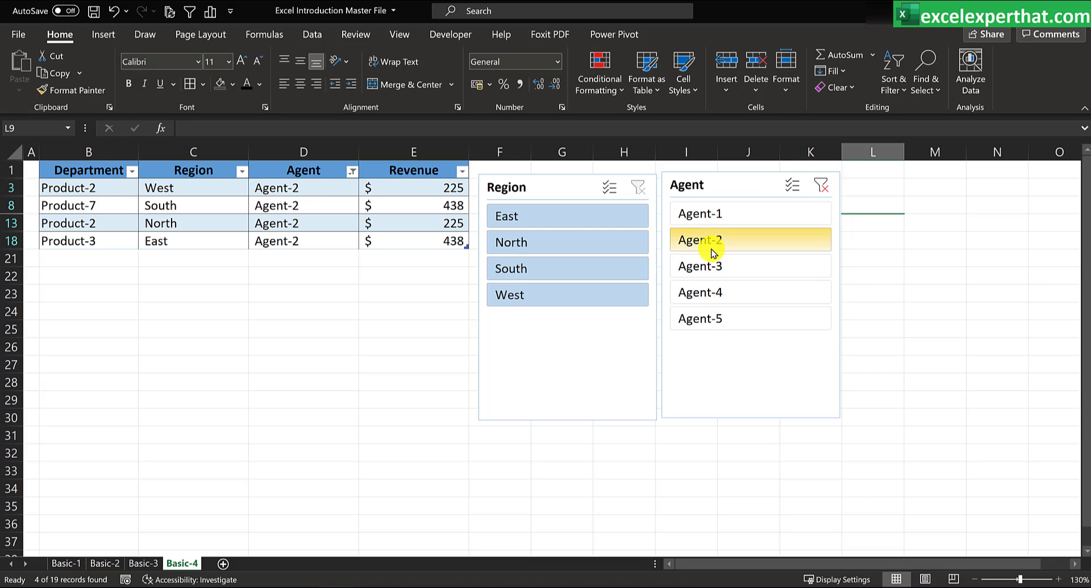
left_click(719, 276)
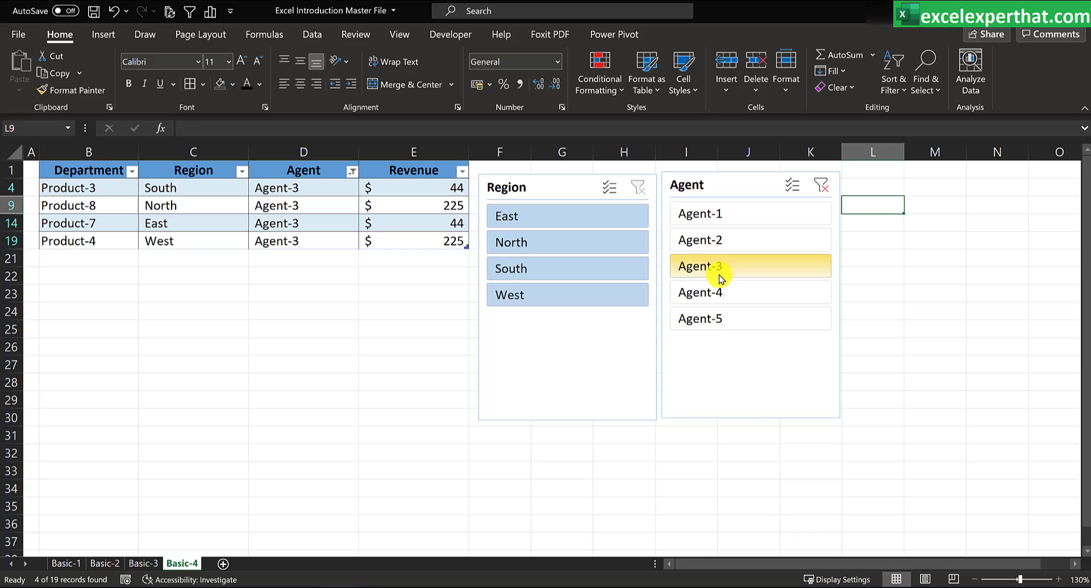
left_click(724, 317)
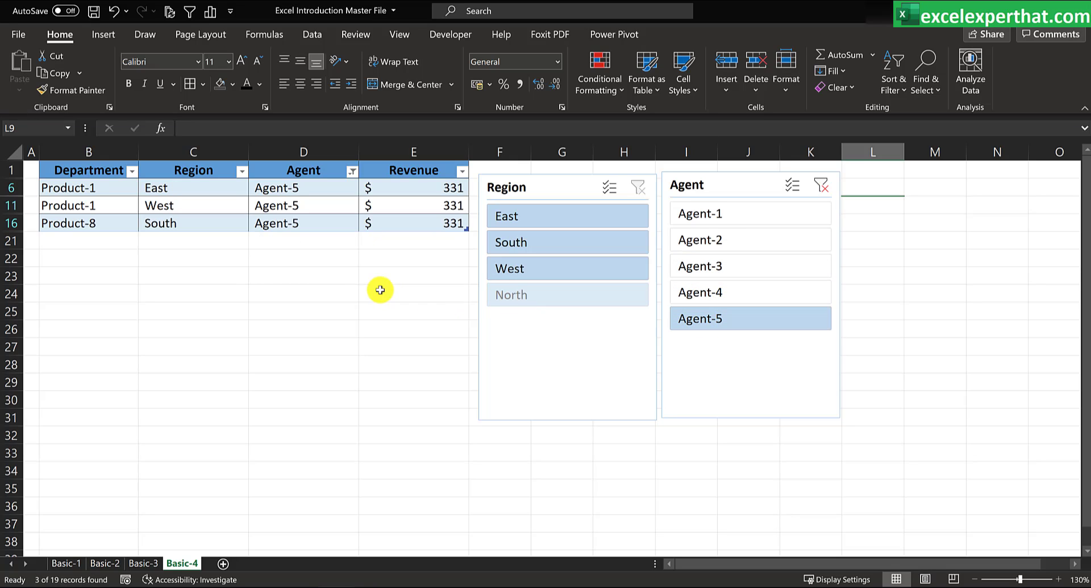